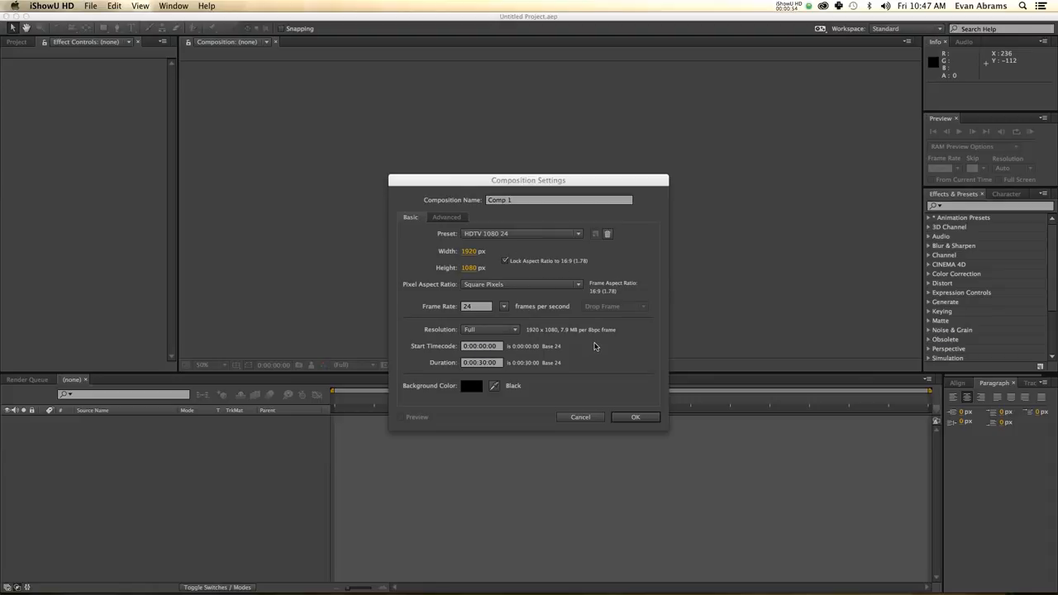
Step: Create a 30-second composition with the HDTV 1080 24 preset and show it in the project's item list
click(631, 419)
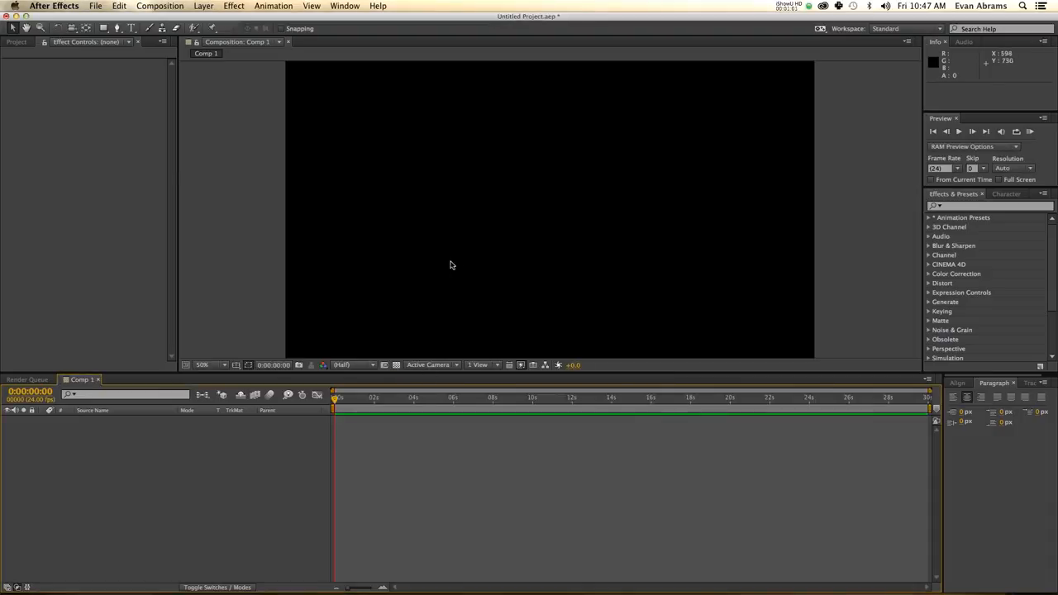
click(18, 41)
click(192, 439)
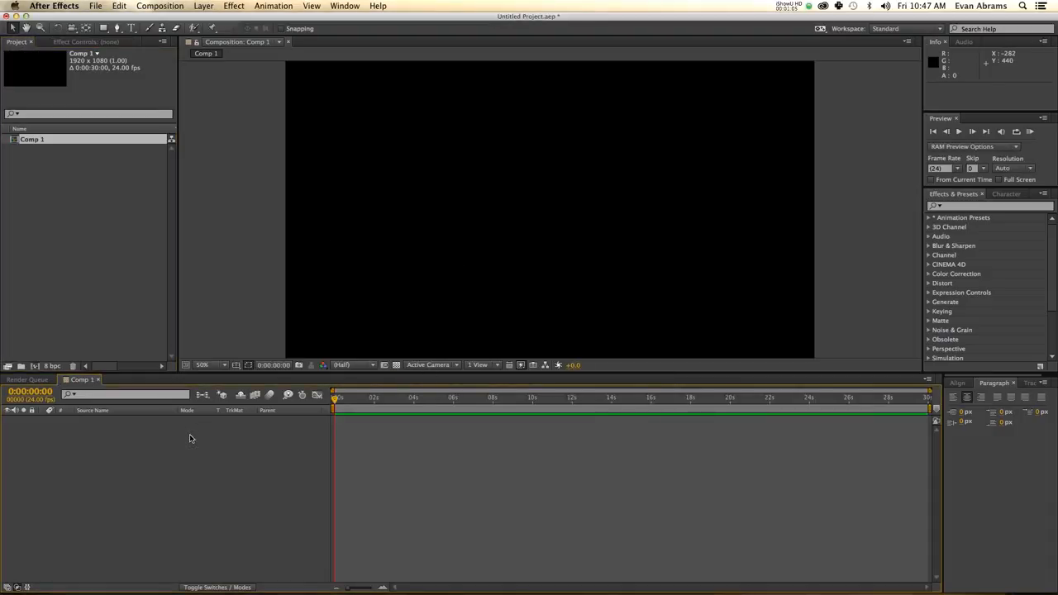
scroll(741, 182, down, 2)
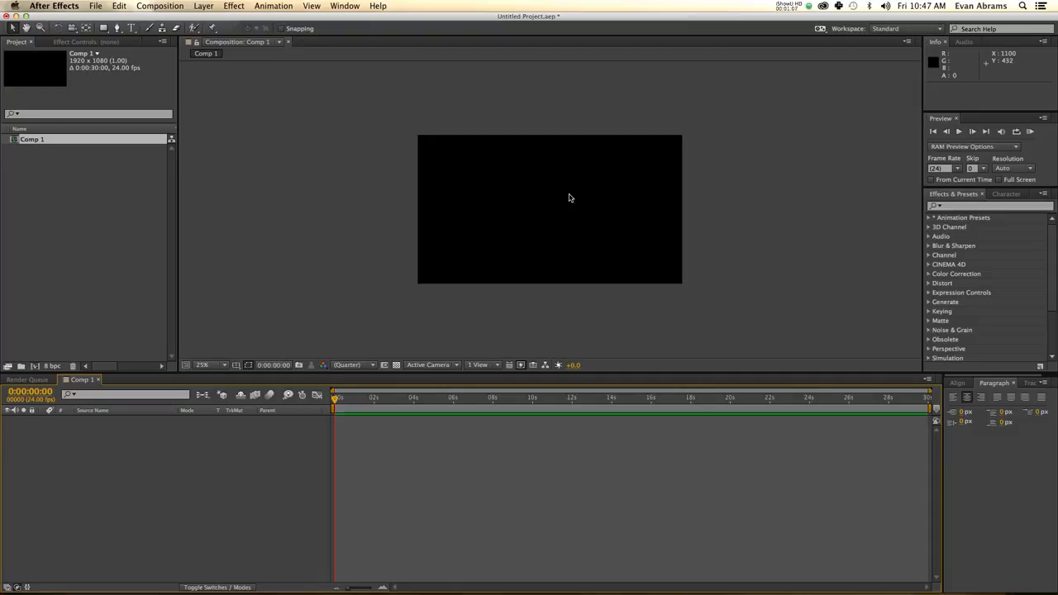
right_click(175, 446)
mouse_move(188, 452)
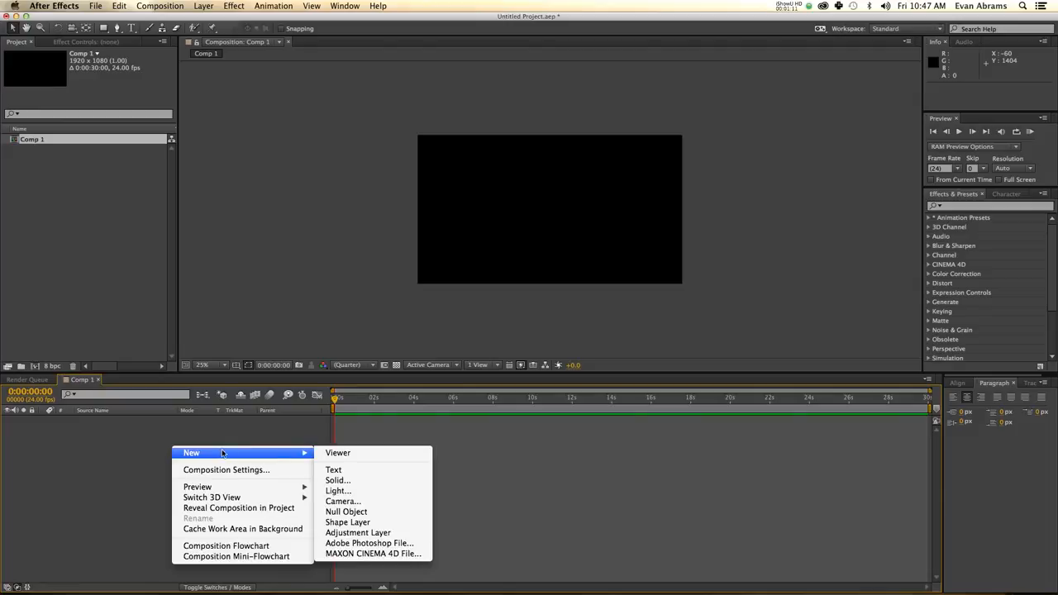
mouse_move(301, 488)
click(378, 447)
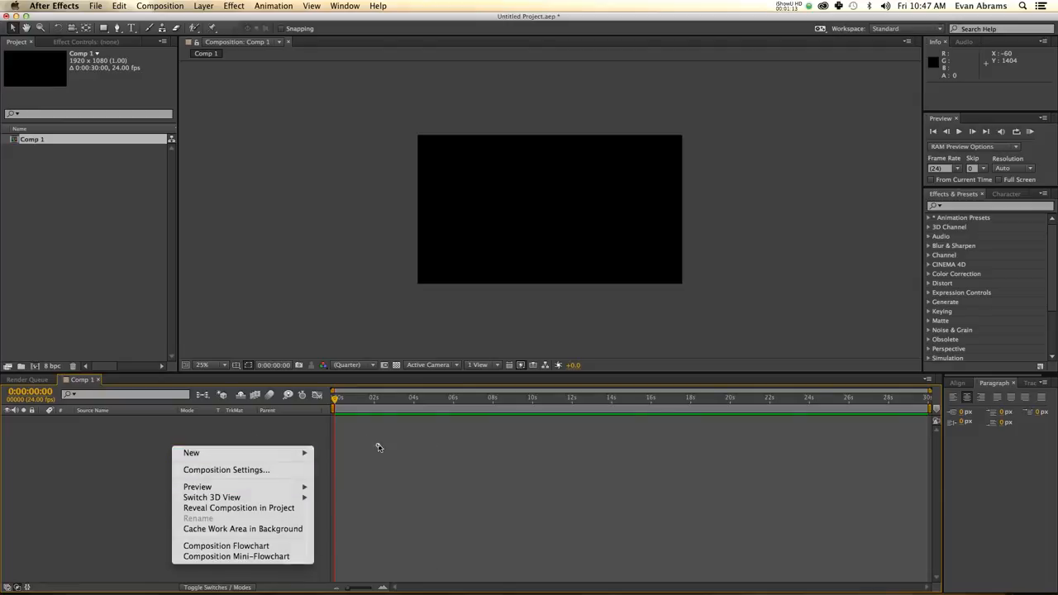
key(period)
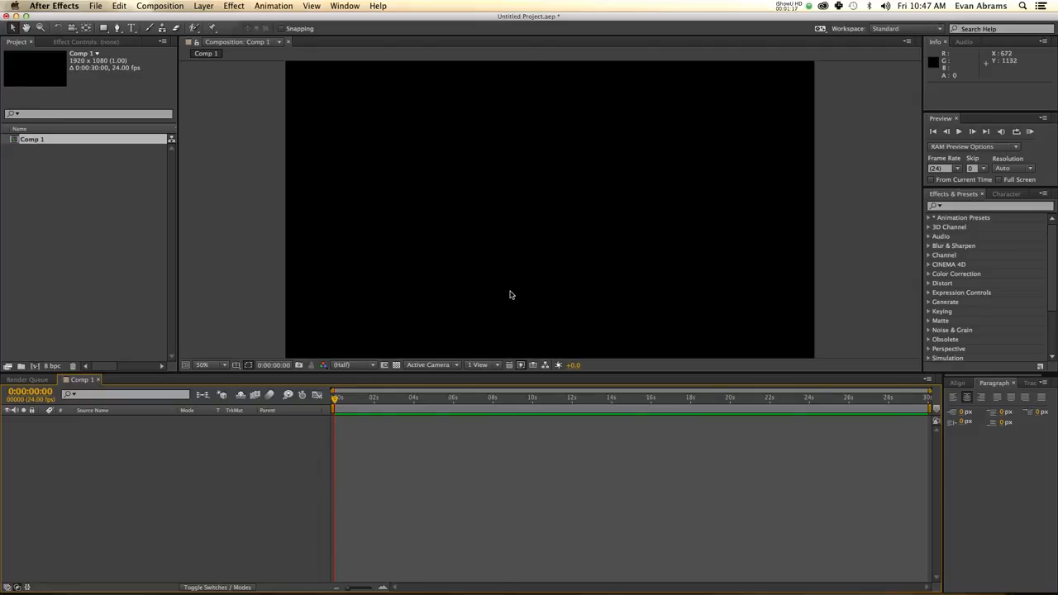
key(comma)
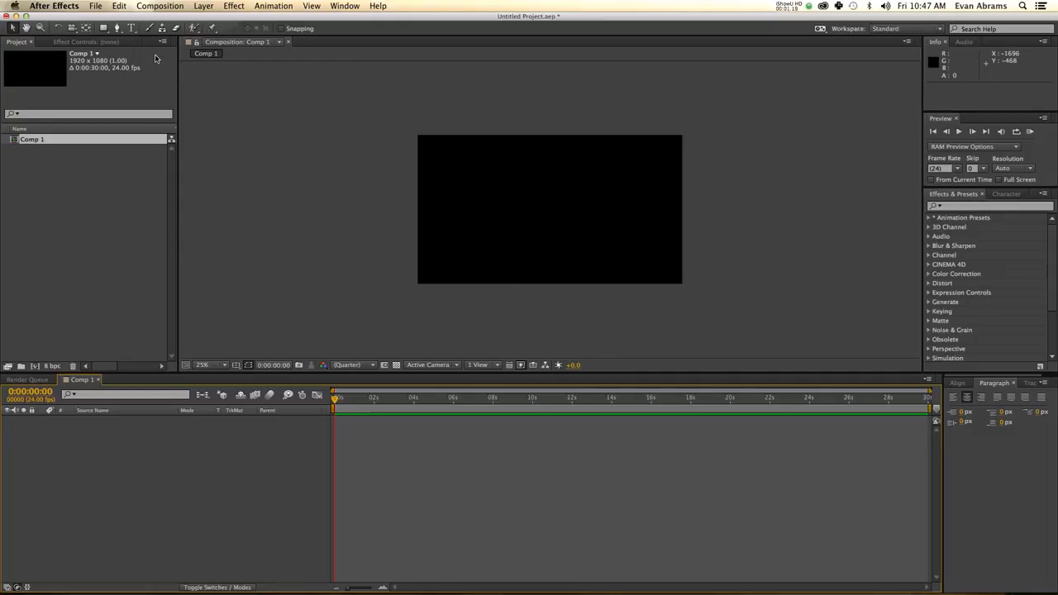
Step: Add a text layer in the upper part of the frame containing the person's full name
click(130, 28)
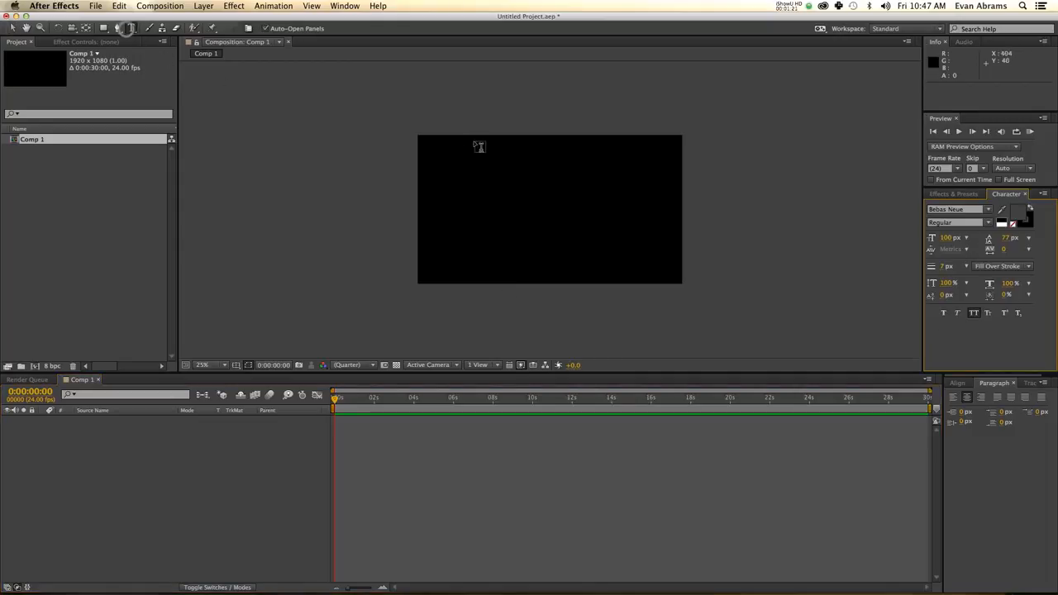
click(471, 177)
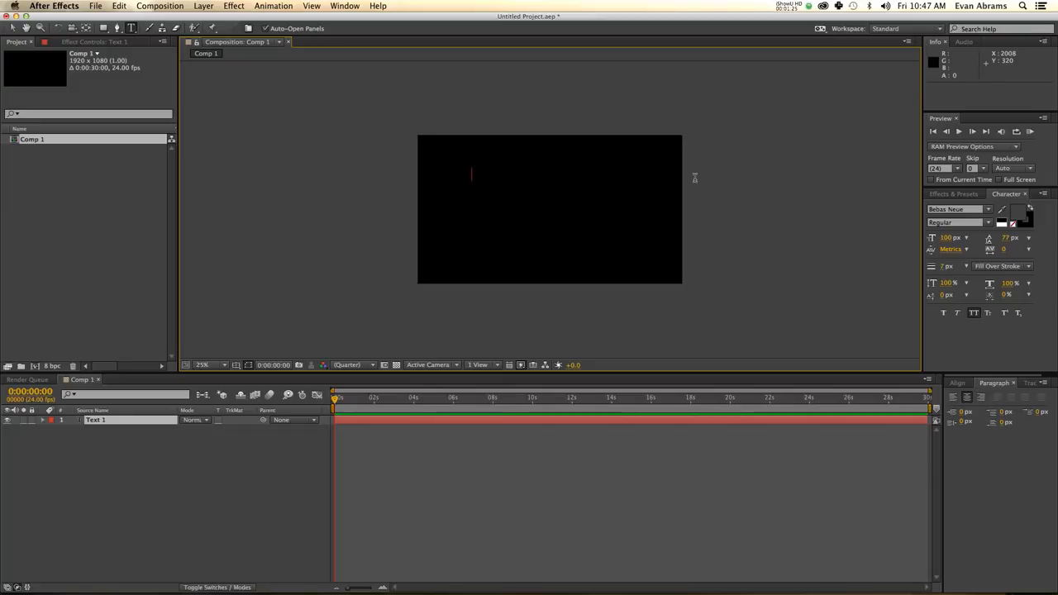
text(EVAN ABRAMS)
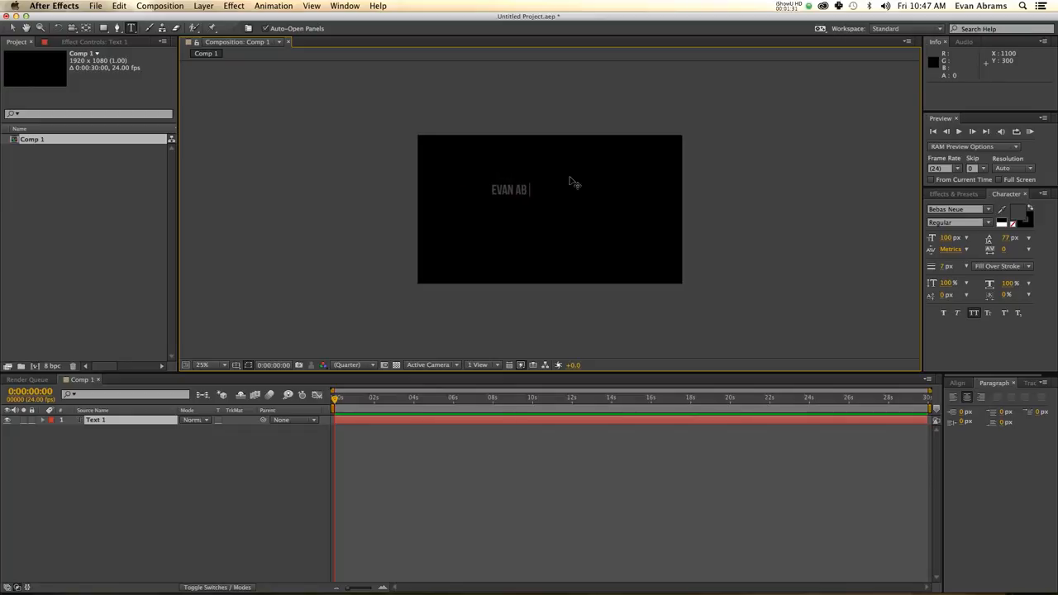
text(RAMS)
key(super+Return)
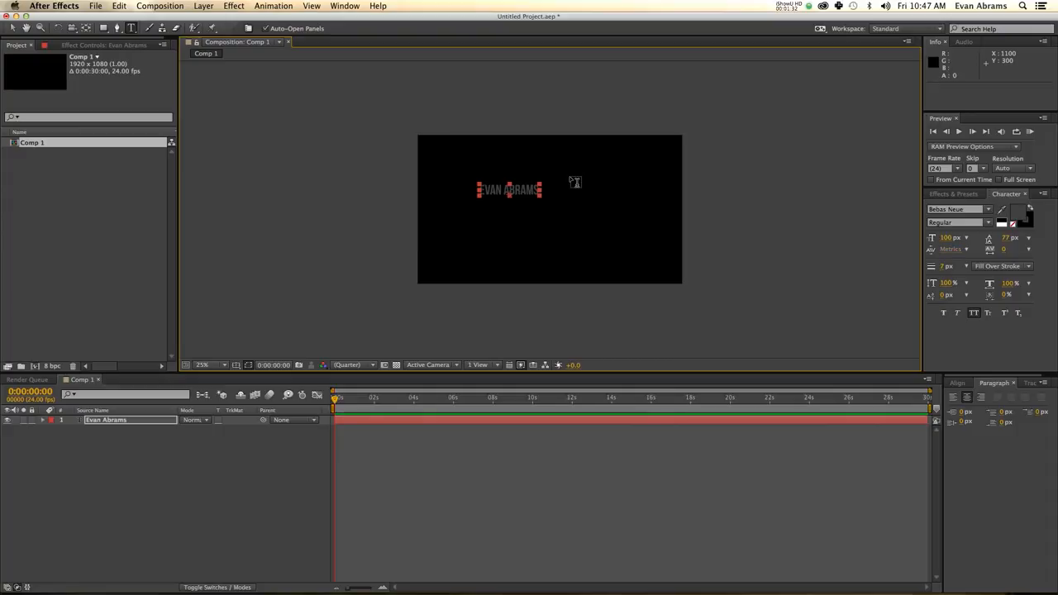
Step: Set the fill colour of the name text to white
key(v)
click(1002, 223)
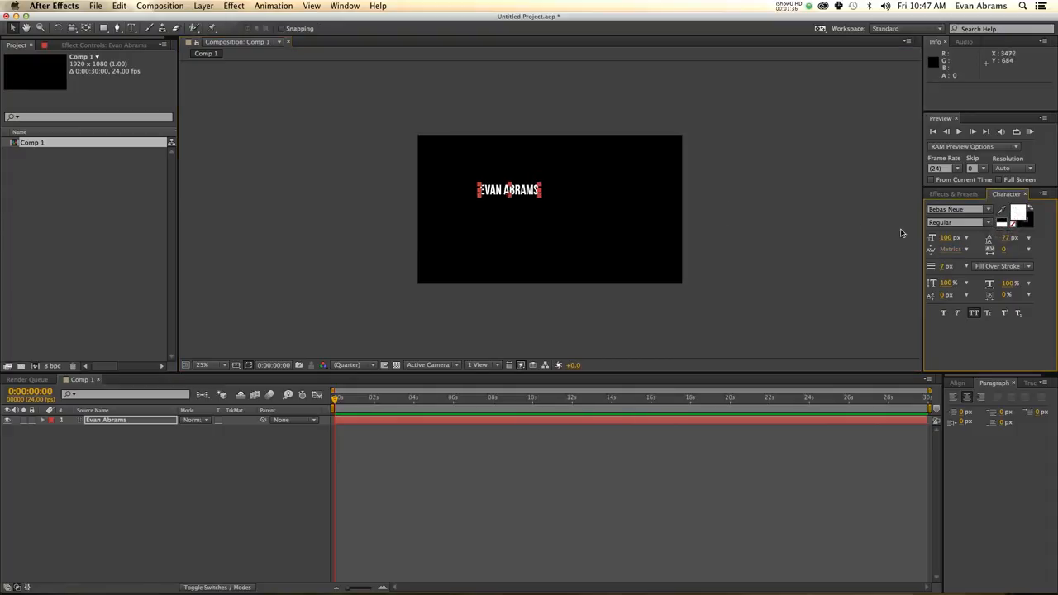
key(period)
Step: Create a shape layer with a rectangle that fills the whole composition frame
right_click(151, 497)
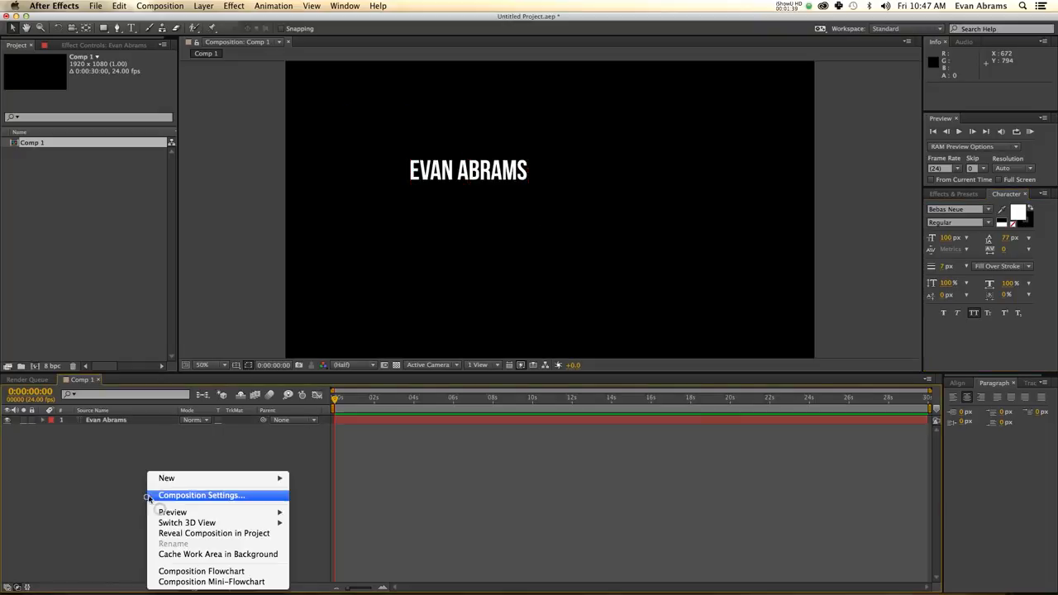
mouse_move(199, 483)
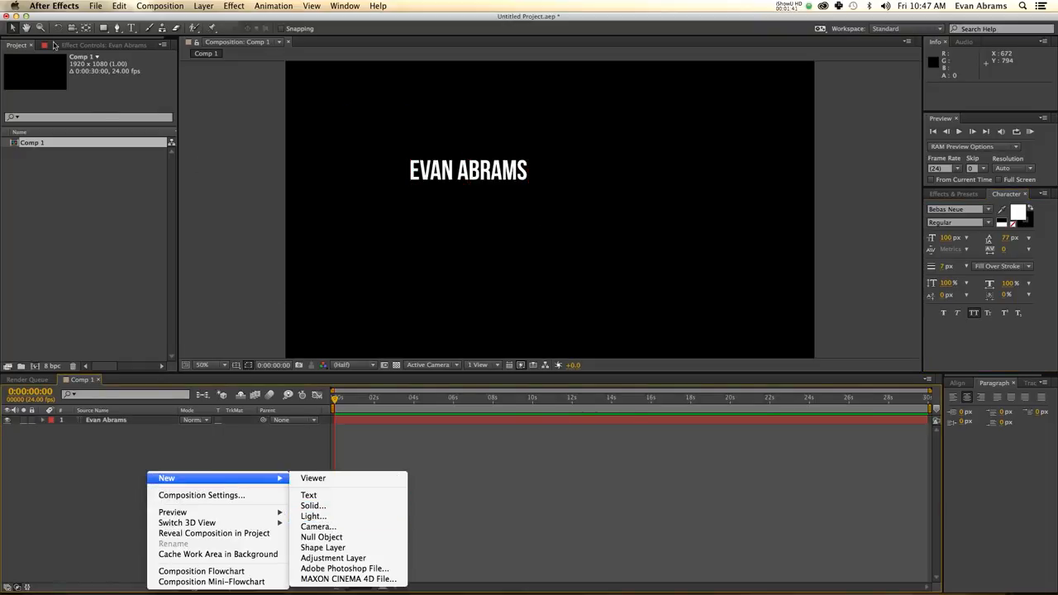
click(103, 28)
double_click(103, 28)
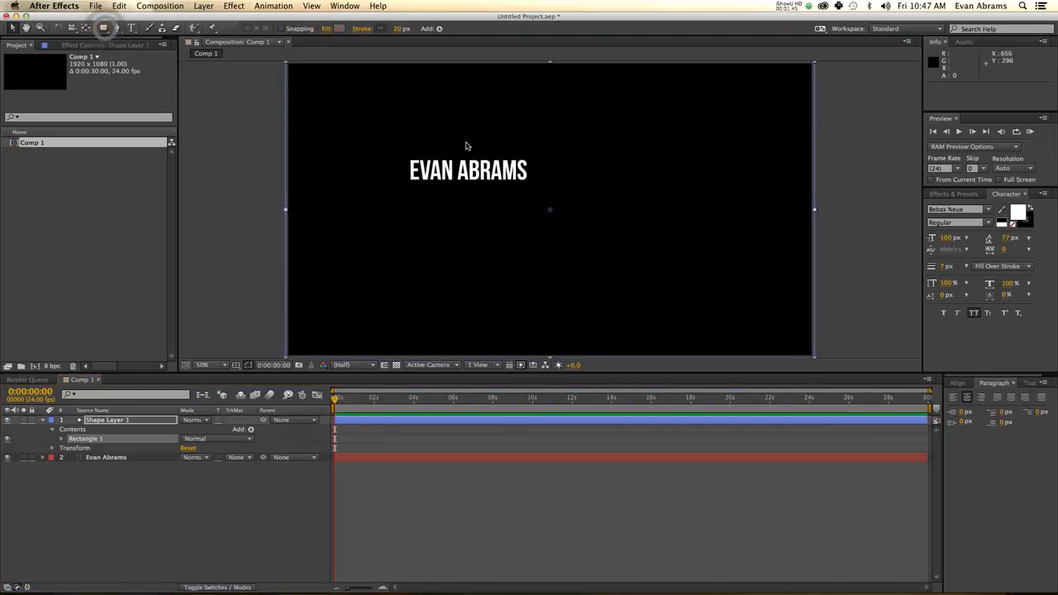
Step: Set the rectangle's stroke to a near-white grey of about 92% brightness
key(comma)
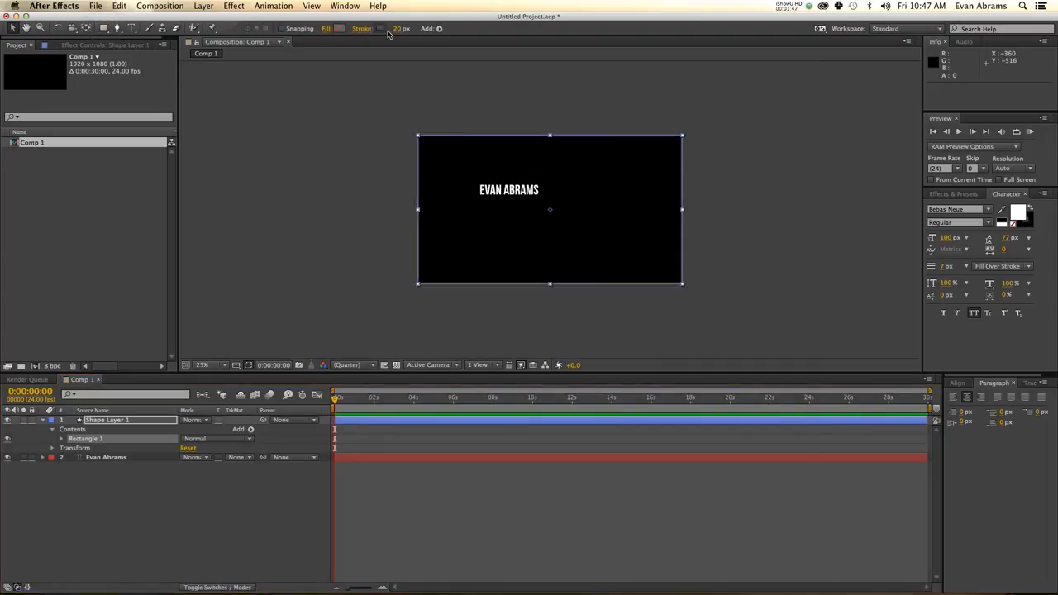
click(380, 29)
click(196, 258)
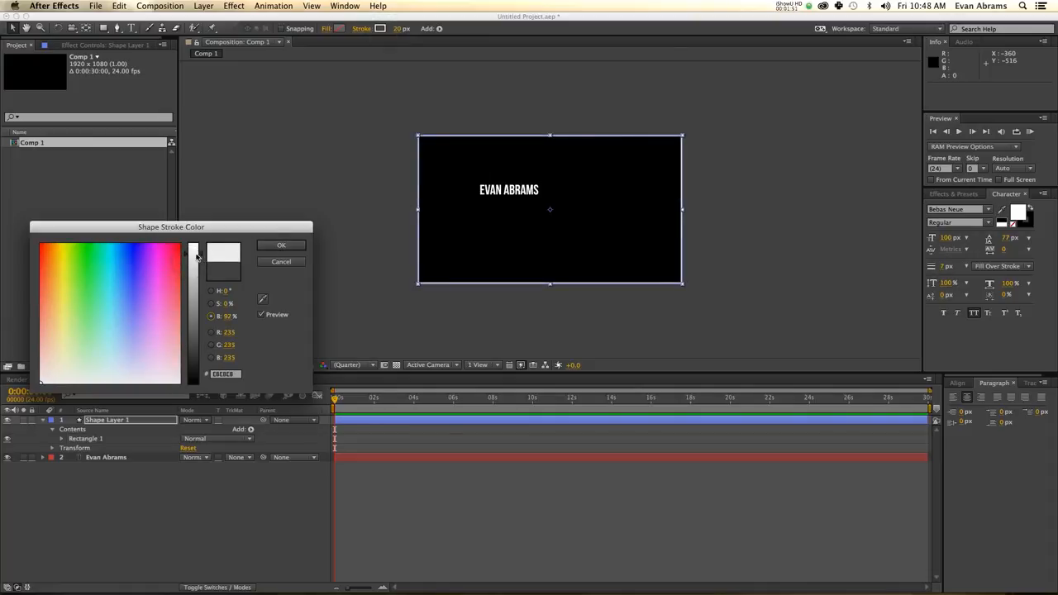
click(197, 255)
click(288, 245)
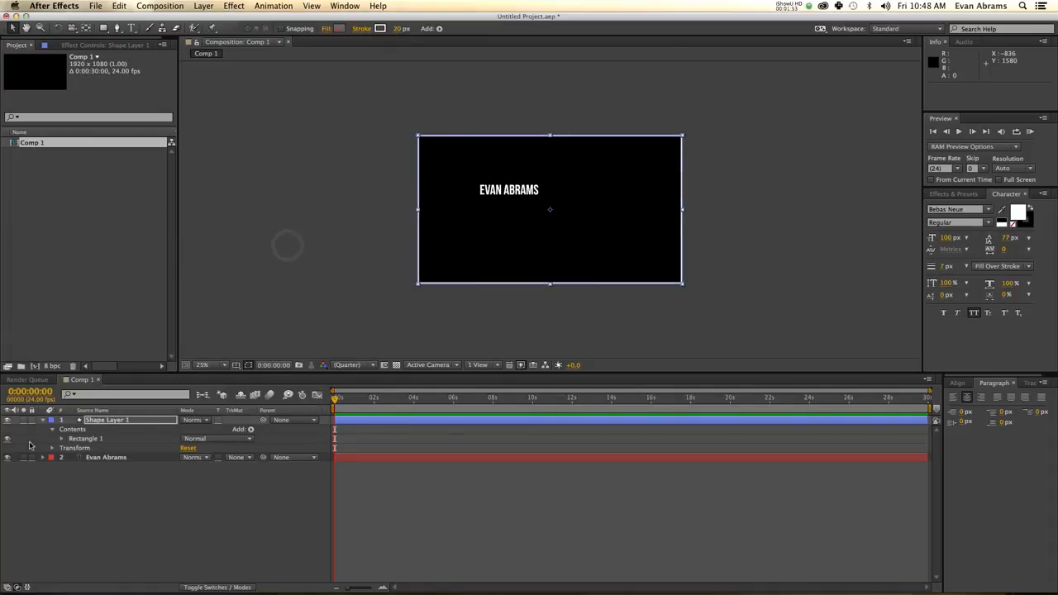
Step: Set the width in the rectangle path's size to 500
click(62, 439)
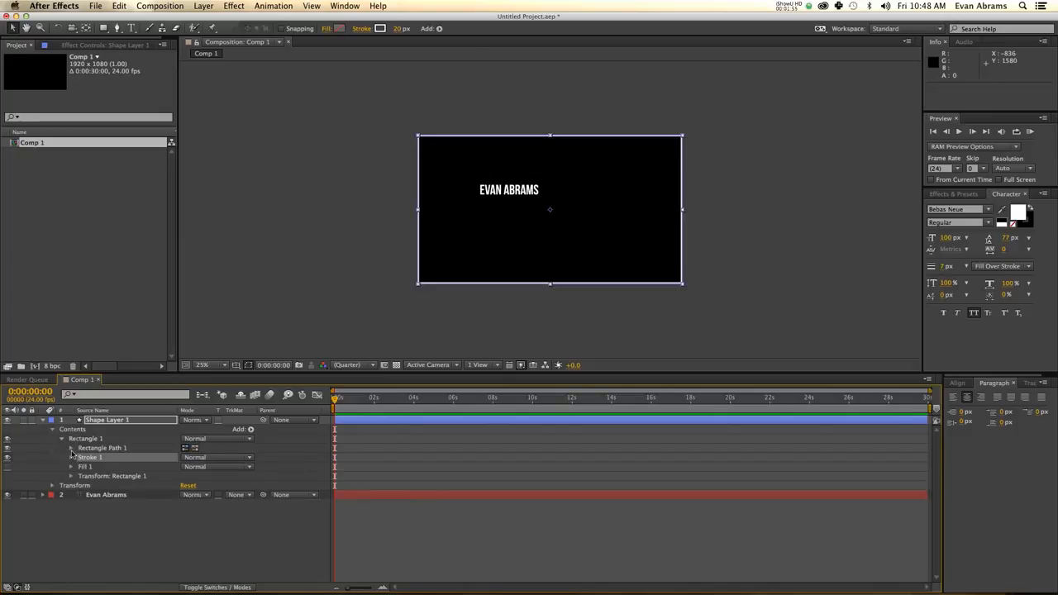
click(71, 448)
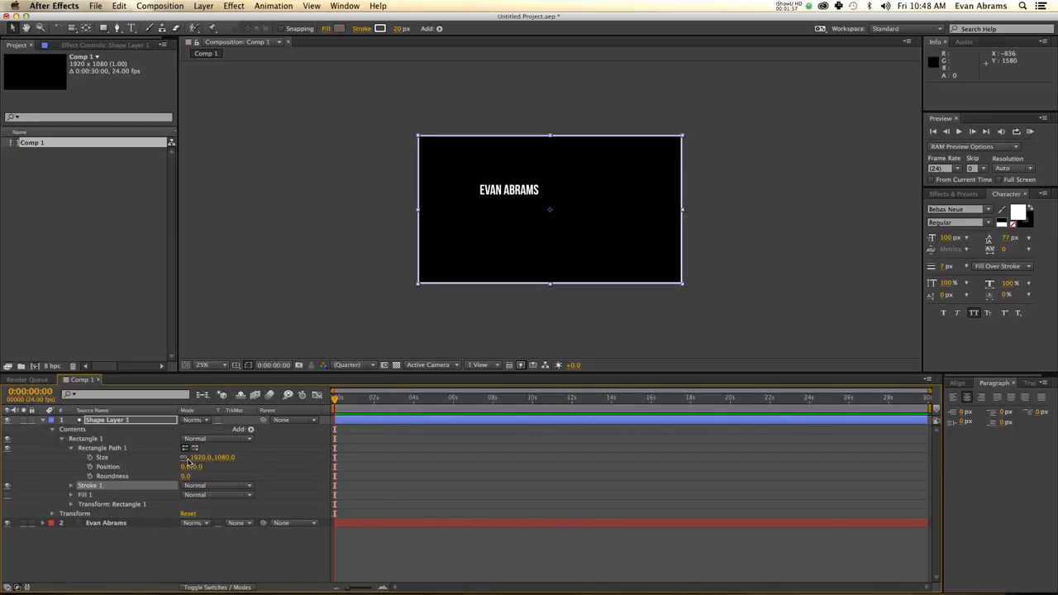
drag(198, 458, 153, 463)
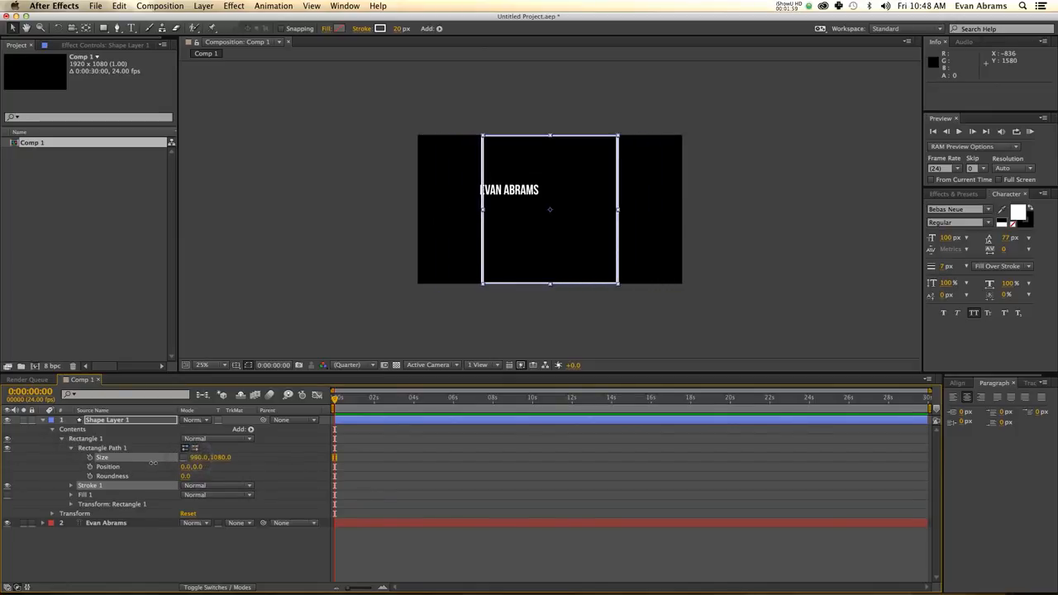
click(198, 457)
text(500)
key(Return)
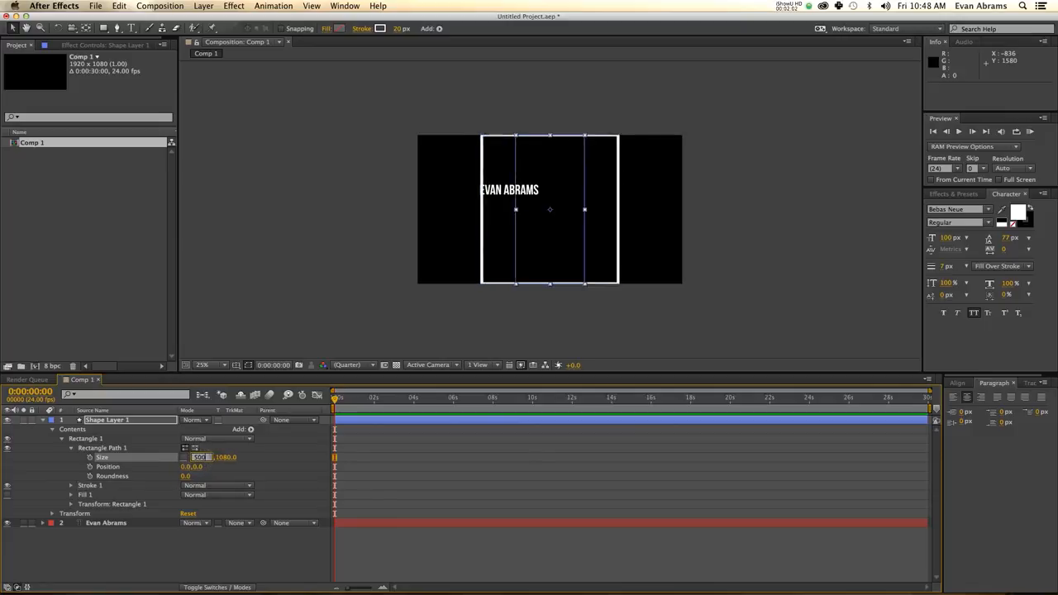
Step: Set the height in the rectangle path's size to 80
key(Tab)
key(shift+Up)
key(shift+Up)
key(shift+Up)
key(shift+Up)
key(shift+Up)
key(shift+Up)
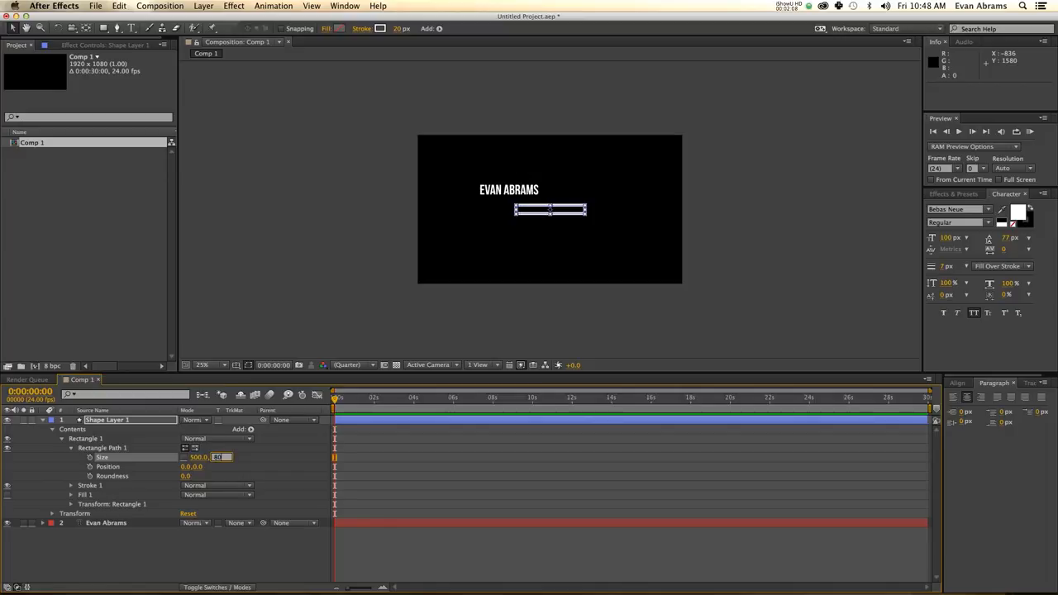
click(265, 466)
Step: Set the stroke width of the rectangle's shape layer to 10 px
key(period)
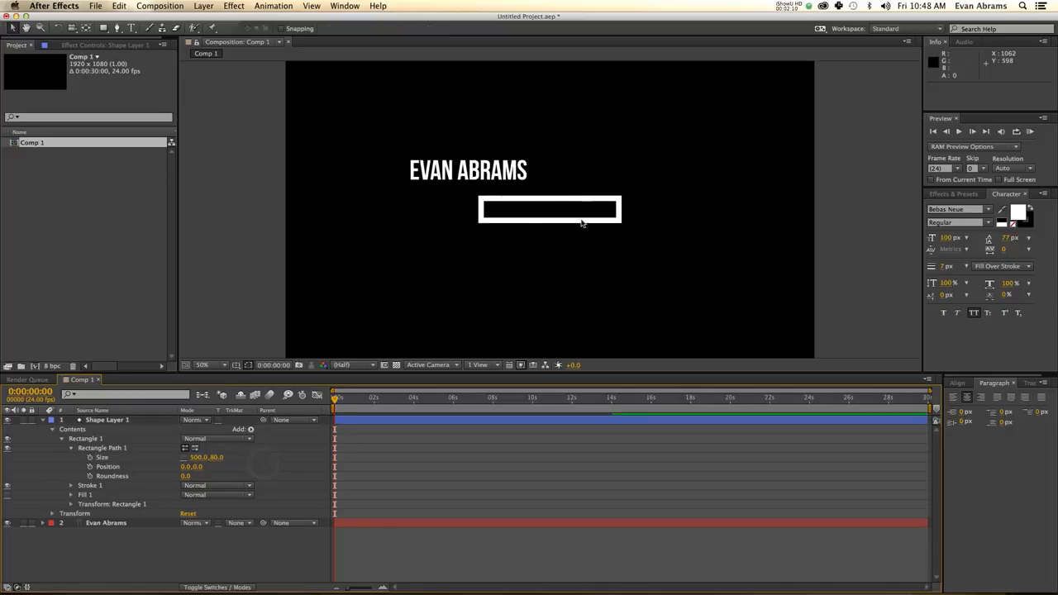
click(376, 426)
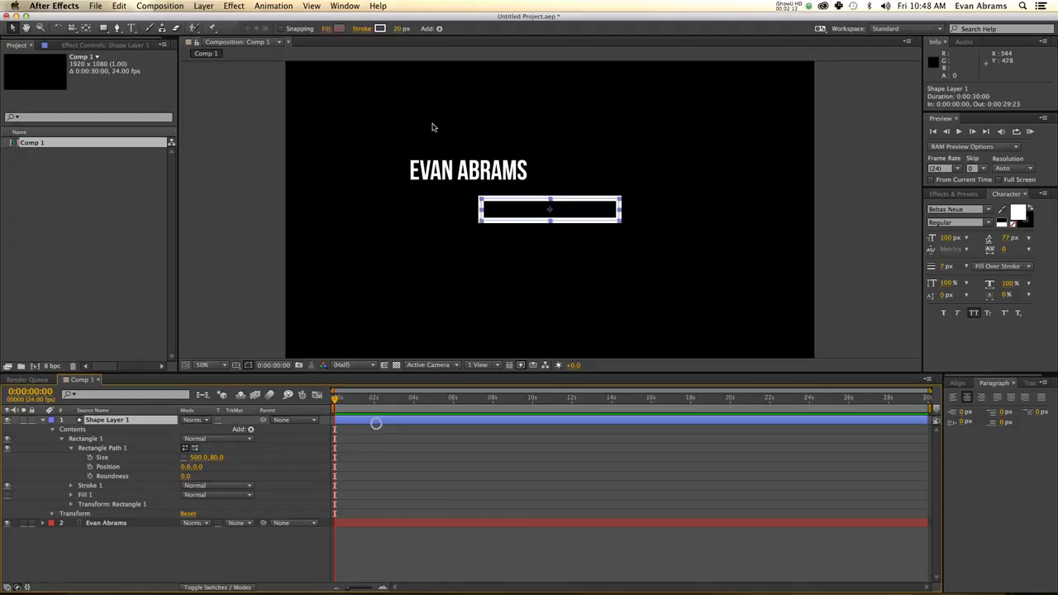
text(10)
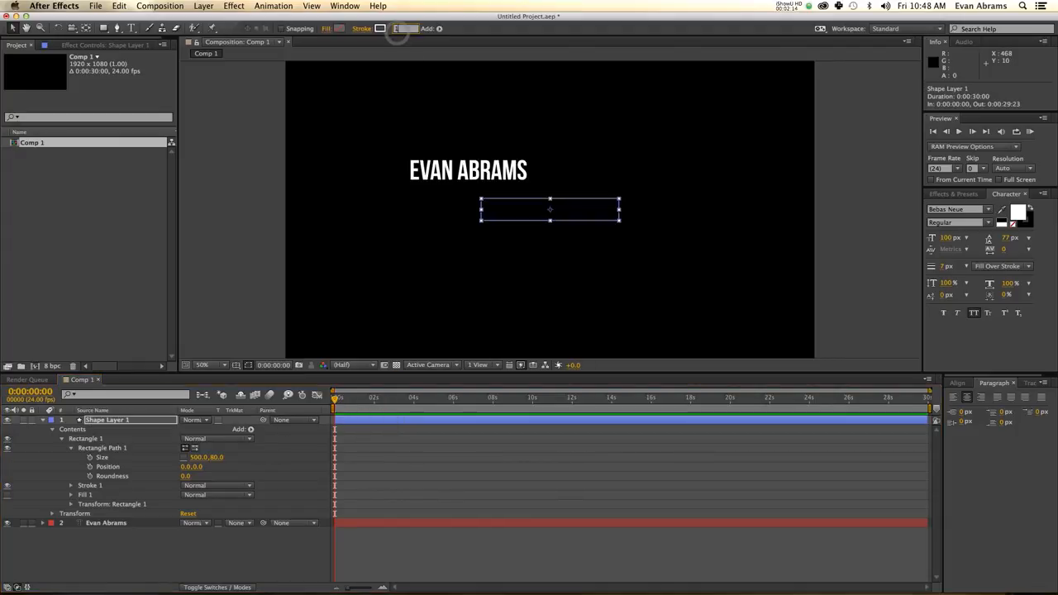
key(Return)
click(242, 550)
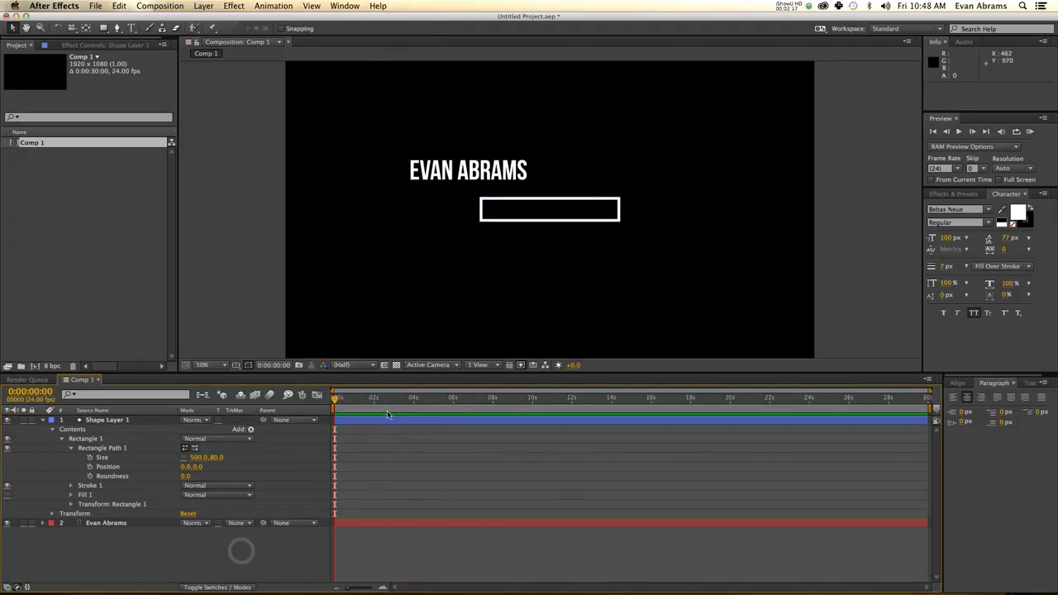
Step: Duplicate the rectangle's shape layer and rename the original "bar outside"
click(390, 423)
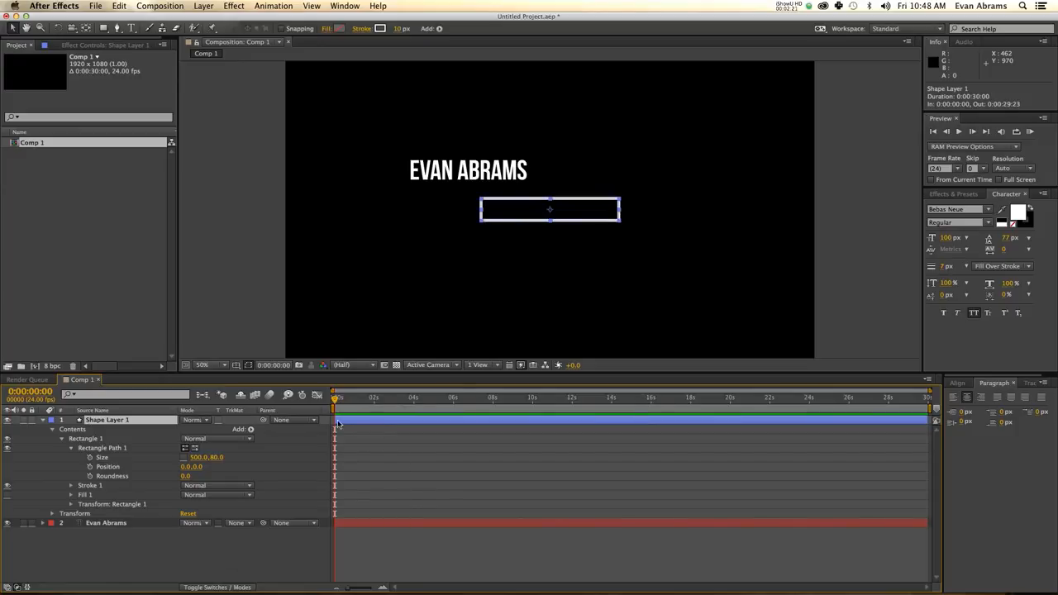
key(ctrl+d)
click(338, 429)
key(Return)
text(bar outside)
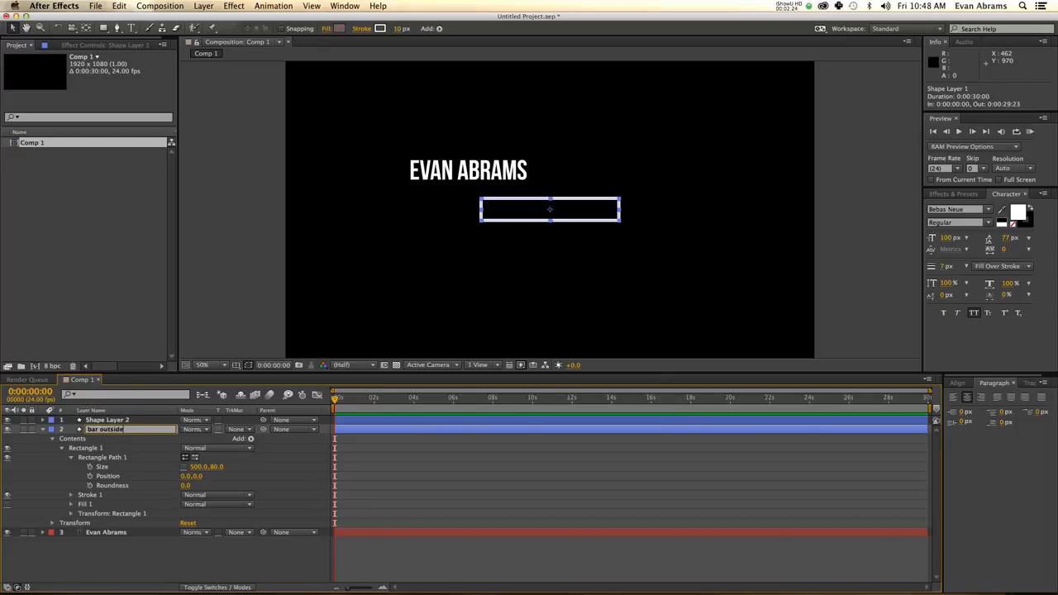
key(Return)
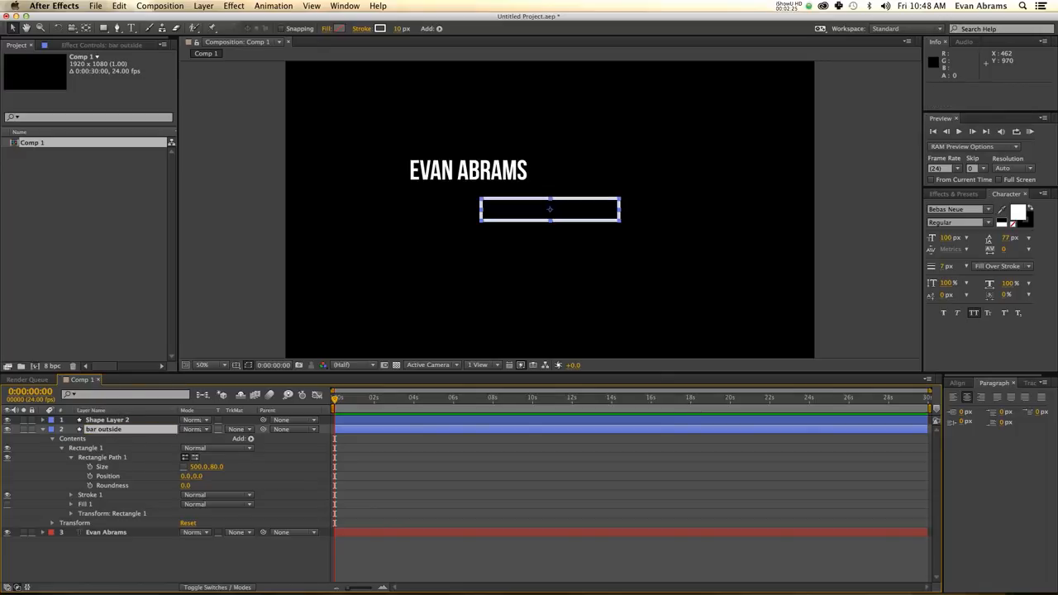
Step: Set the duplicated shape layer's stroke to None
click(112, 420)
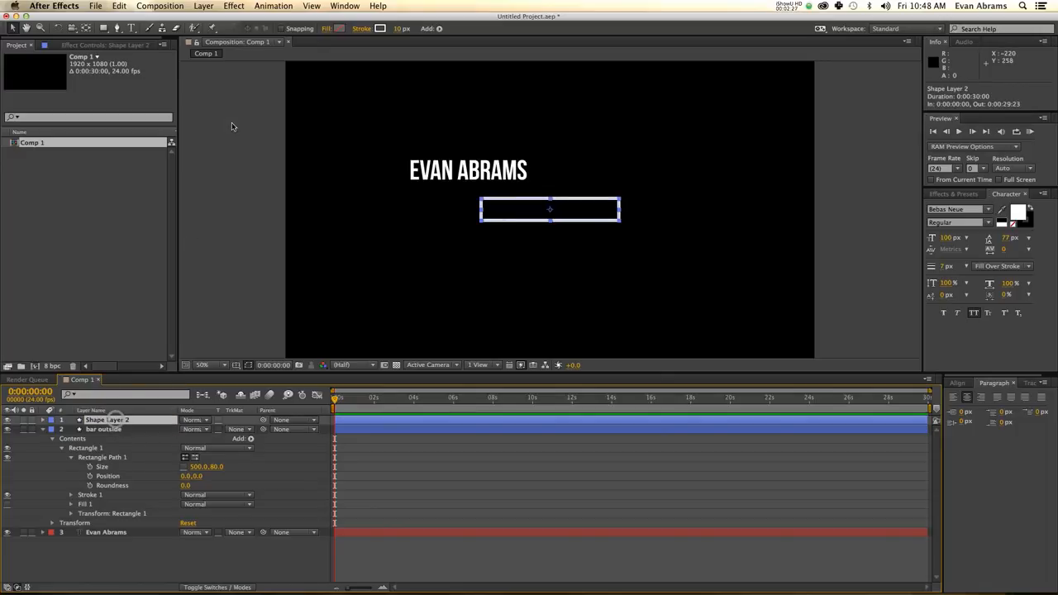
click(362, 31)
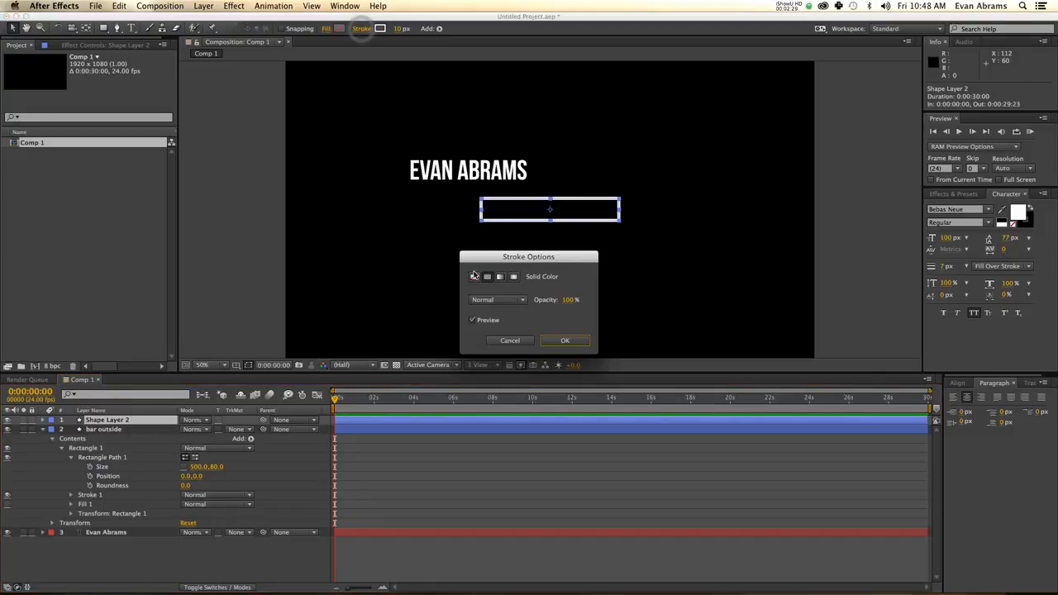
click(471, 277)
click(560, 339)
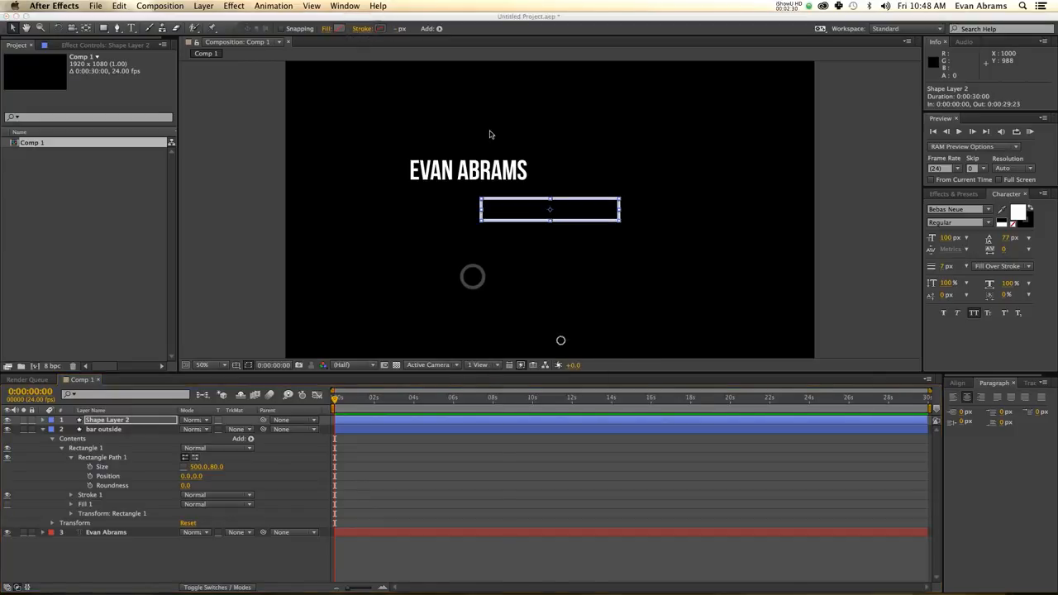
Step: Give the duplicated shape layer a linear gradient fill
click(327, 30)
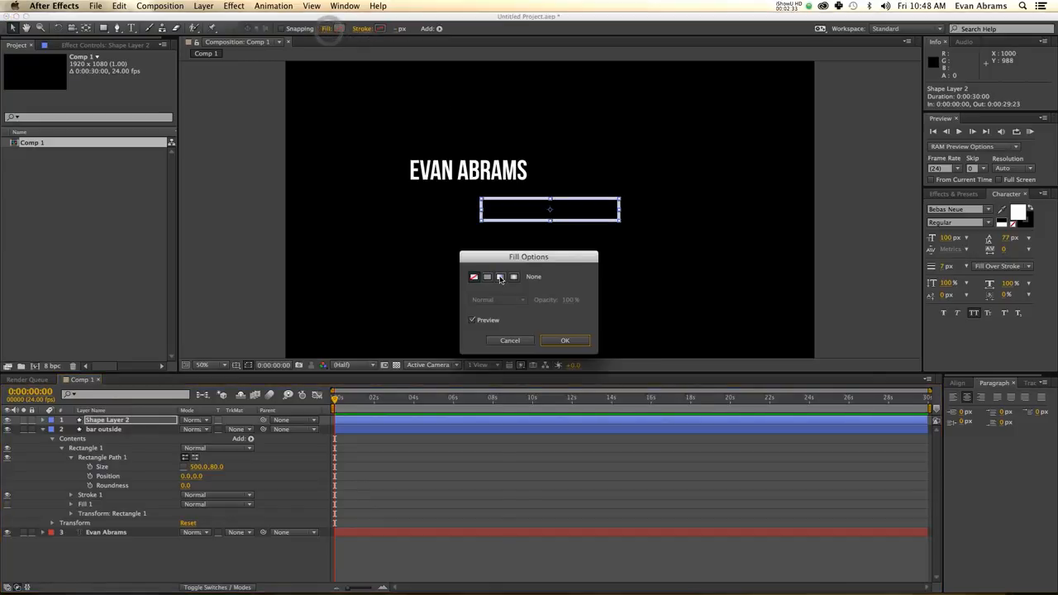
click(500, 277)
click(555, 342)
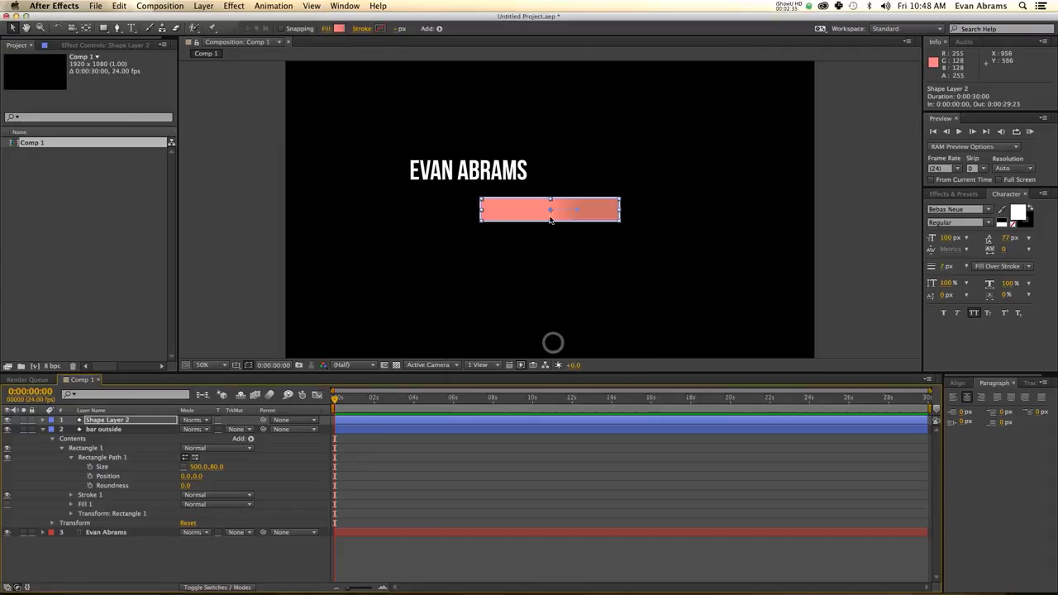
Step: Extend the duplicated rectangle's gradient start and end points to about -245, 0 and 249, 0, at its left and right edges
drag(550, 210, 481, 220)
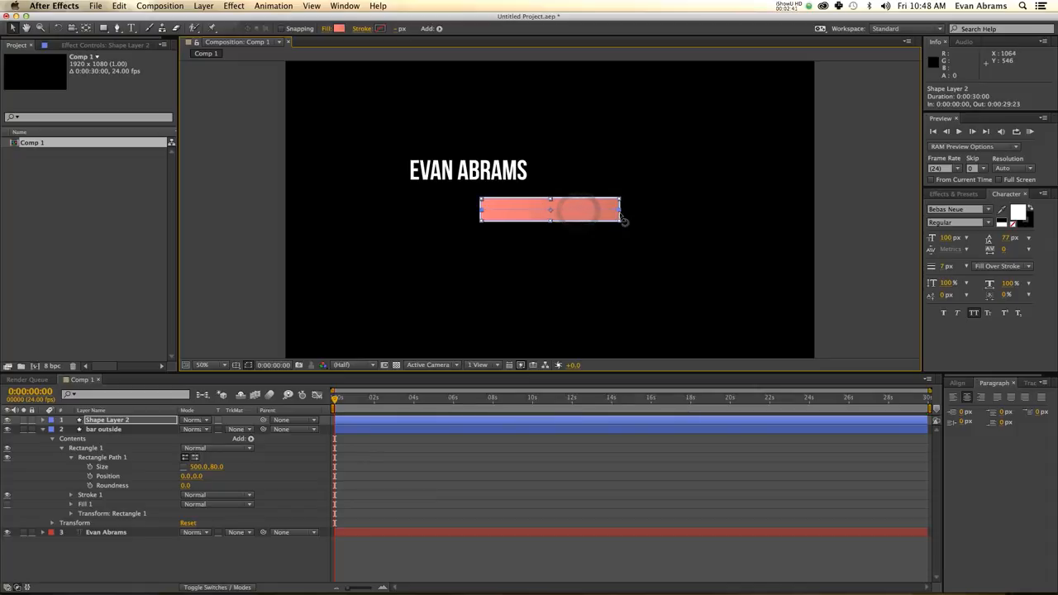
key(period)
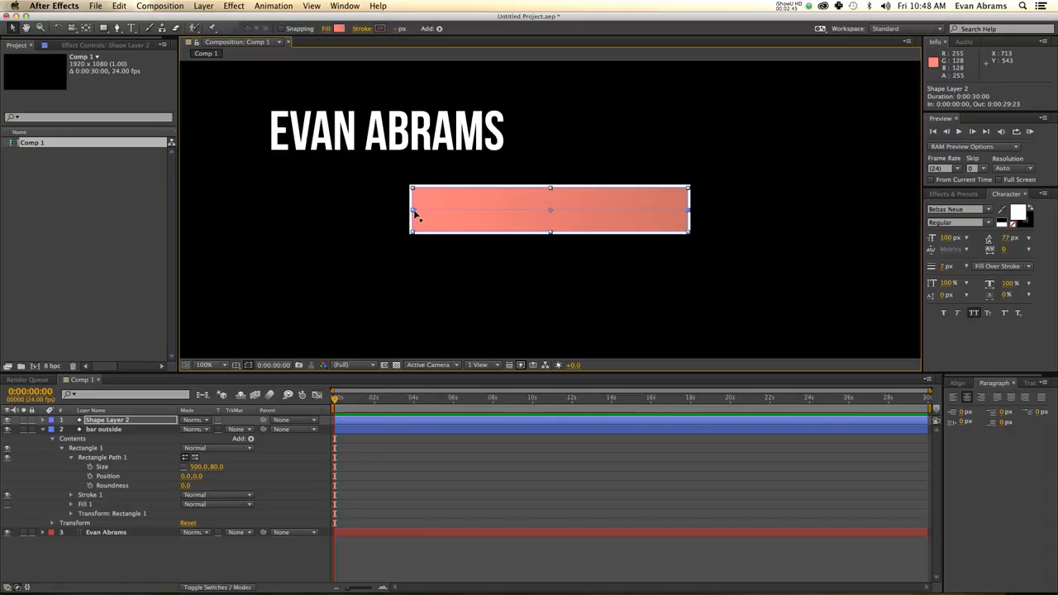
Step: Set the gradient's starting colour to pure red, FF0000, with saturation at 100%
click(339, 29)
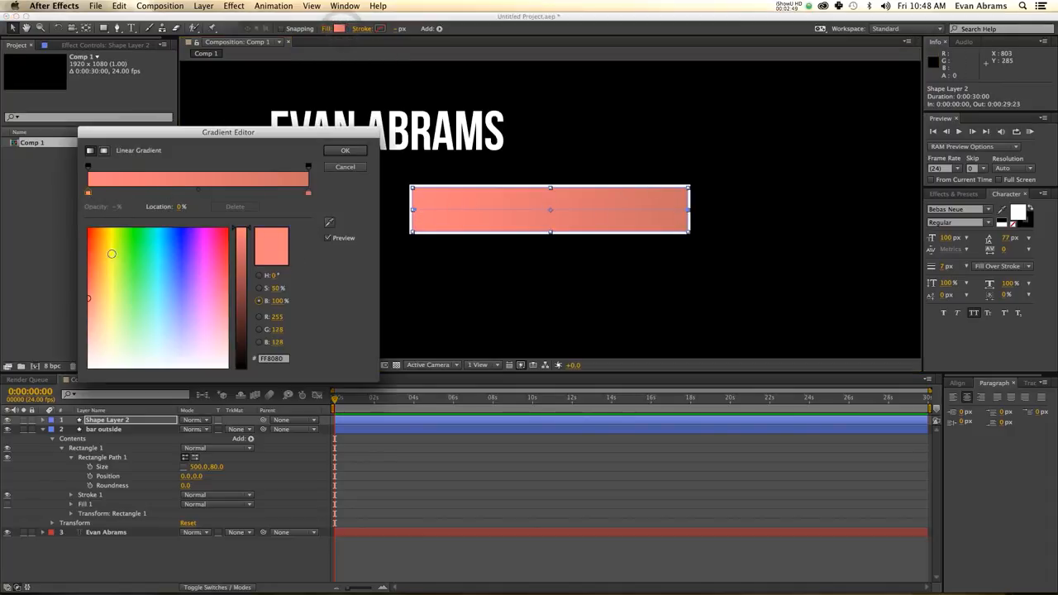
click(89, 244)
drag(88, 244, 70, 238)
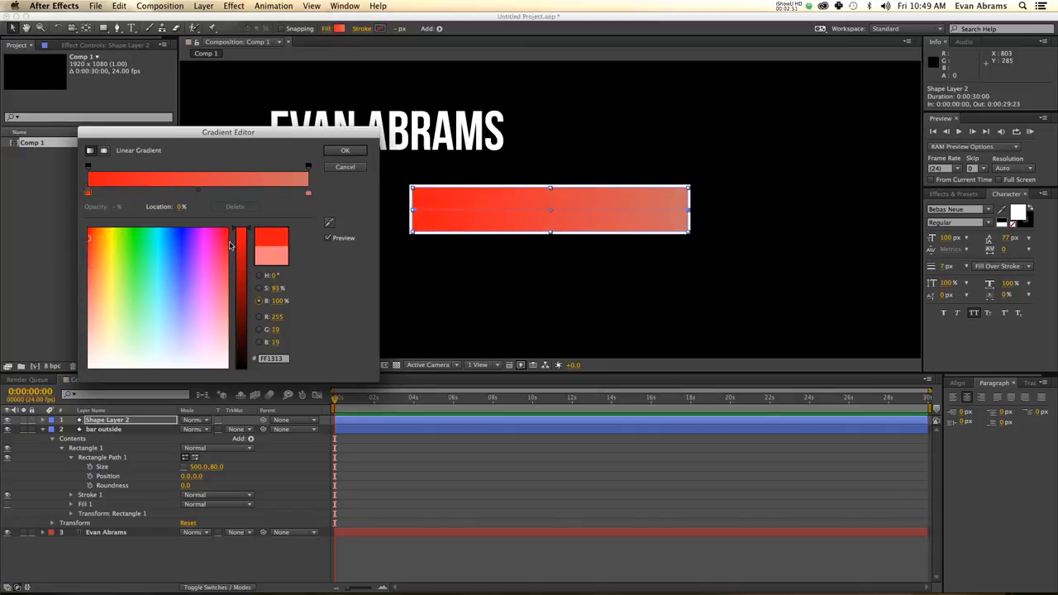
click(278, 288)
text(100)
key(Tab)
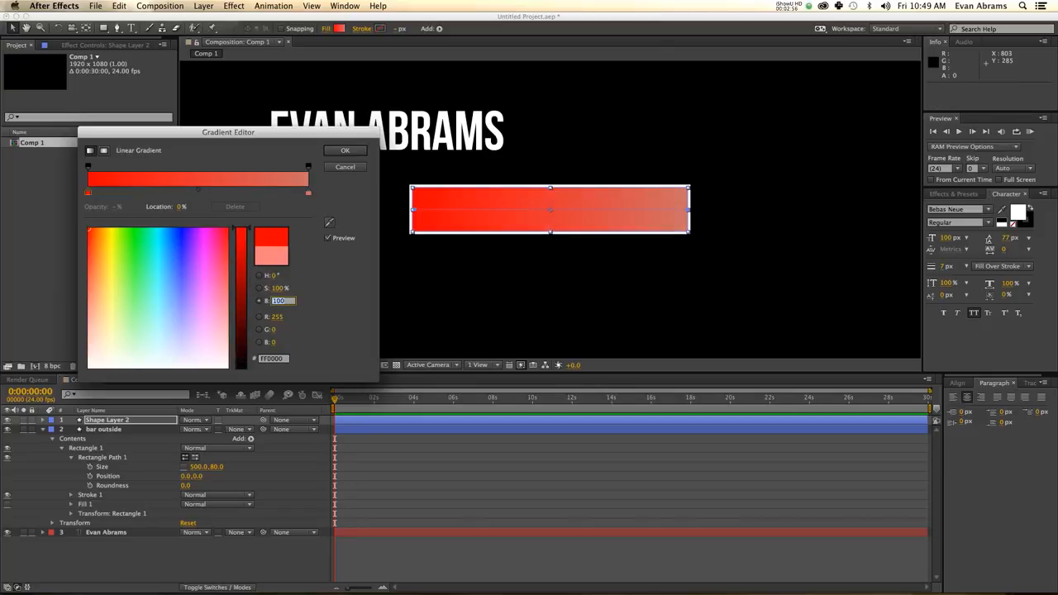
Step: Set the gradient's end colour to orange FFAA00, with hue 40, saturation 100% and brightness 100%, and apply the gradient
click(308, 195)
click(107, 229)
click(240, 258)
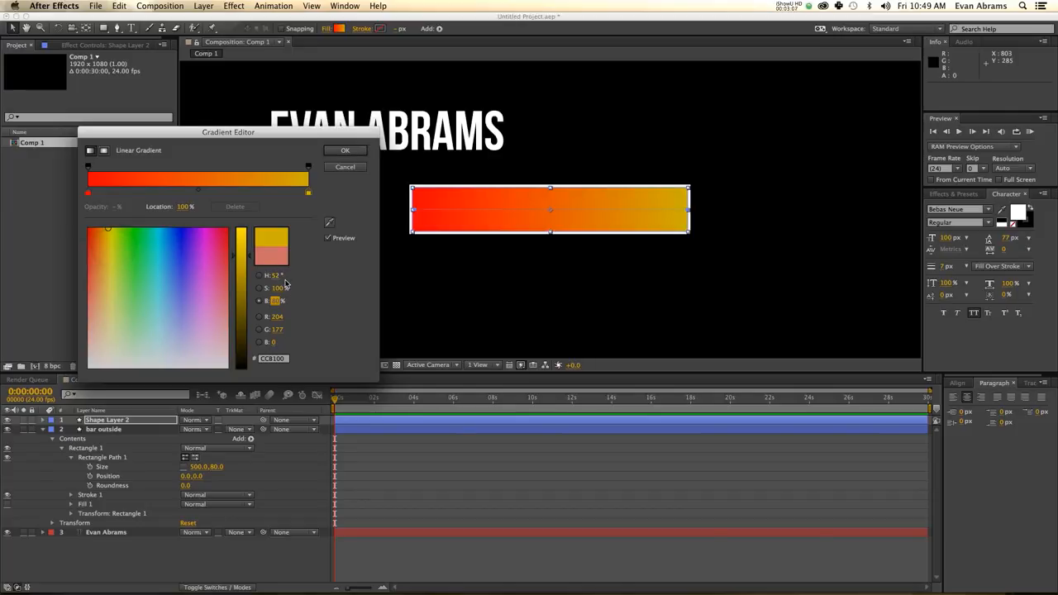
click(277, 276)
text(50)
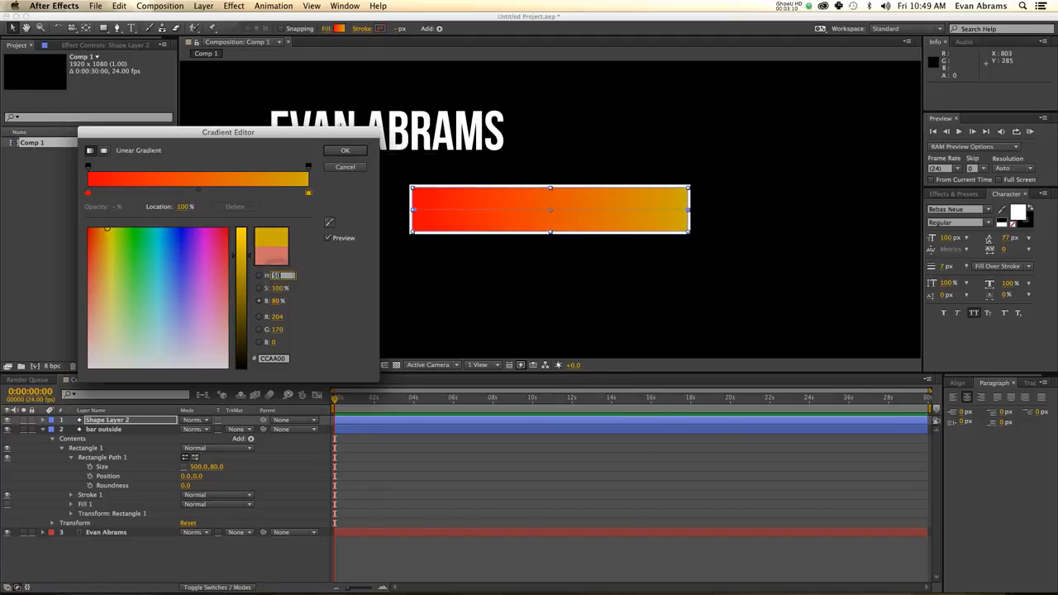
text(40)
key(Return)
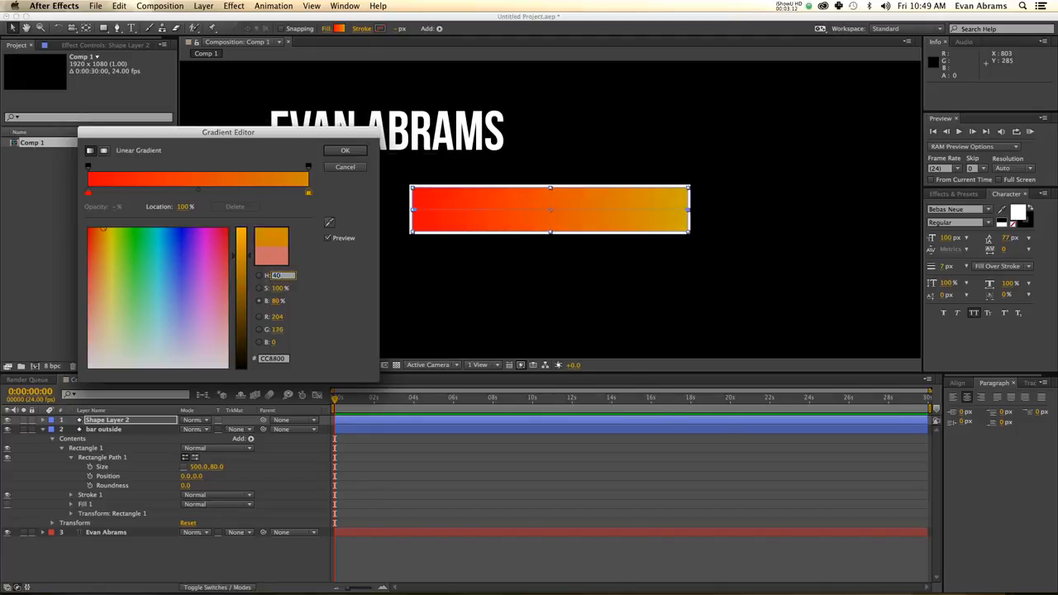
key(Tab)
key(Tab)
text(100)
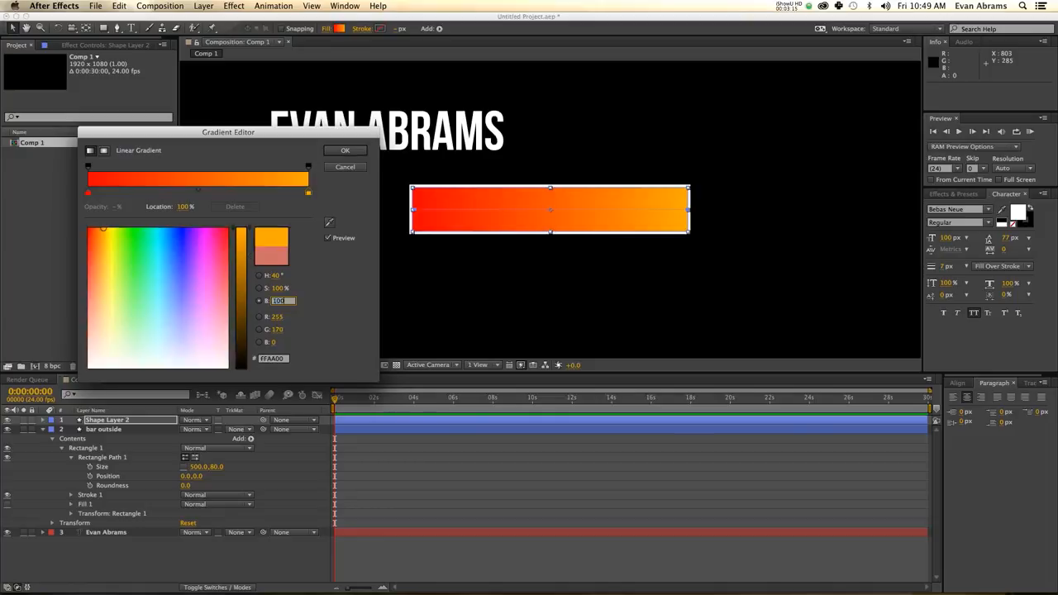
key(Return)
click(250, 557)
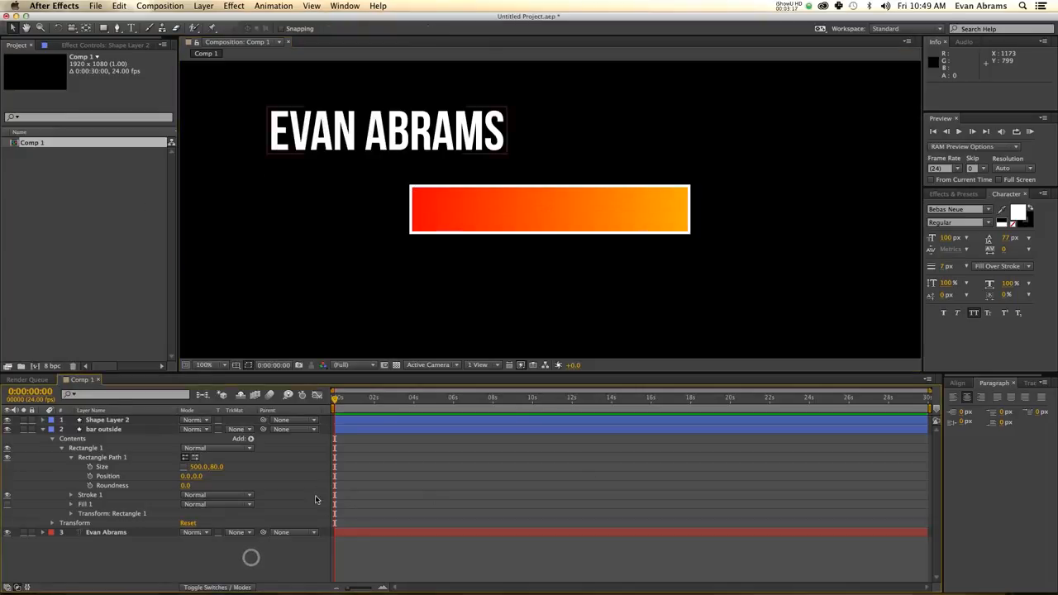
Step: Rename the gradient-filled shape layer "health"
click(93, 422)
key(Return)
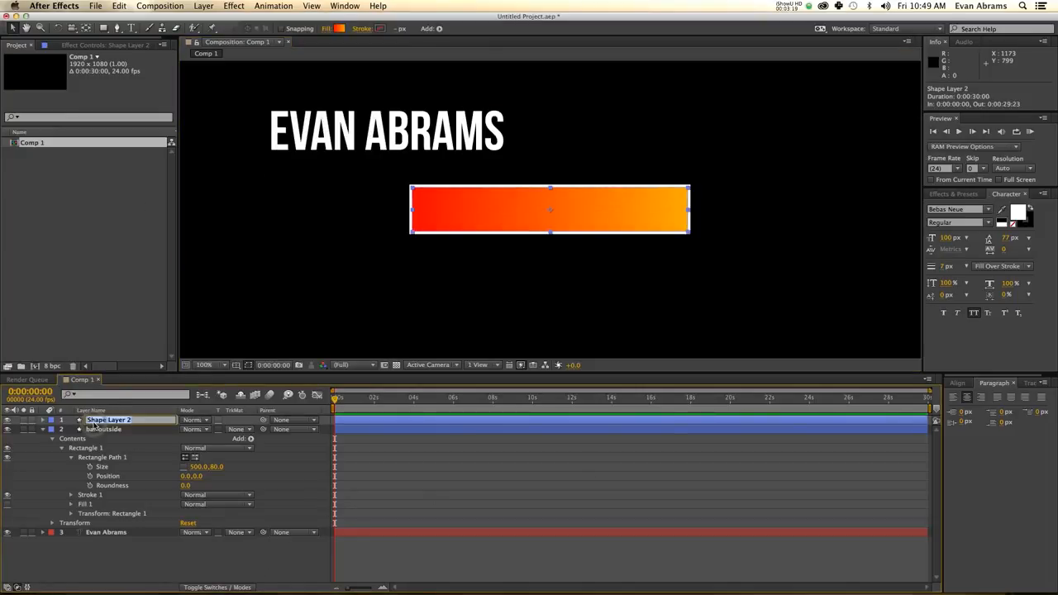
text(health)
key(Return)
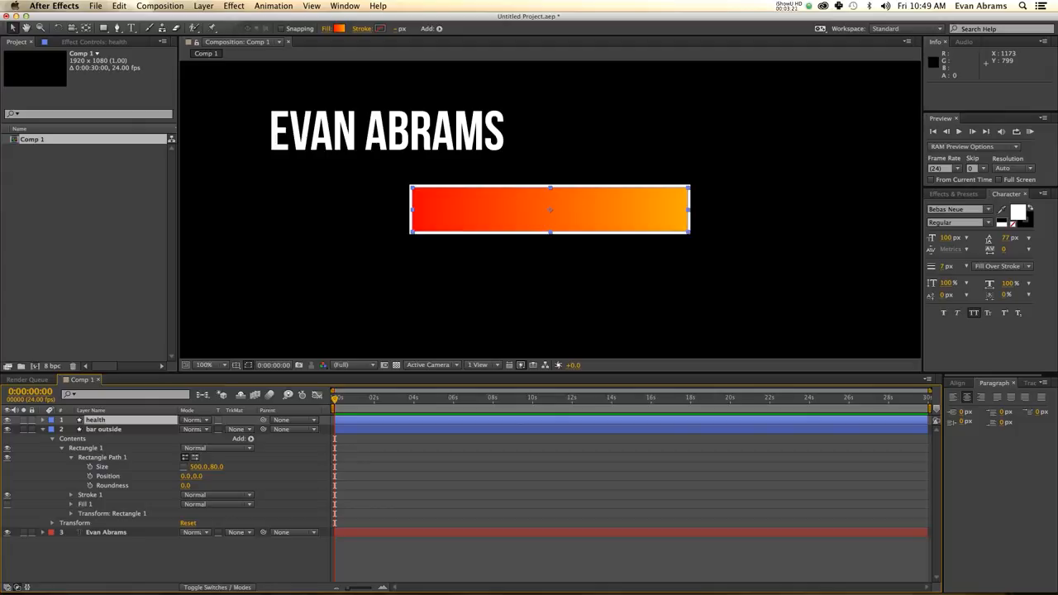
key(Return)
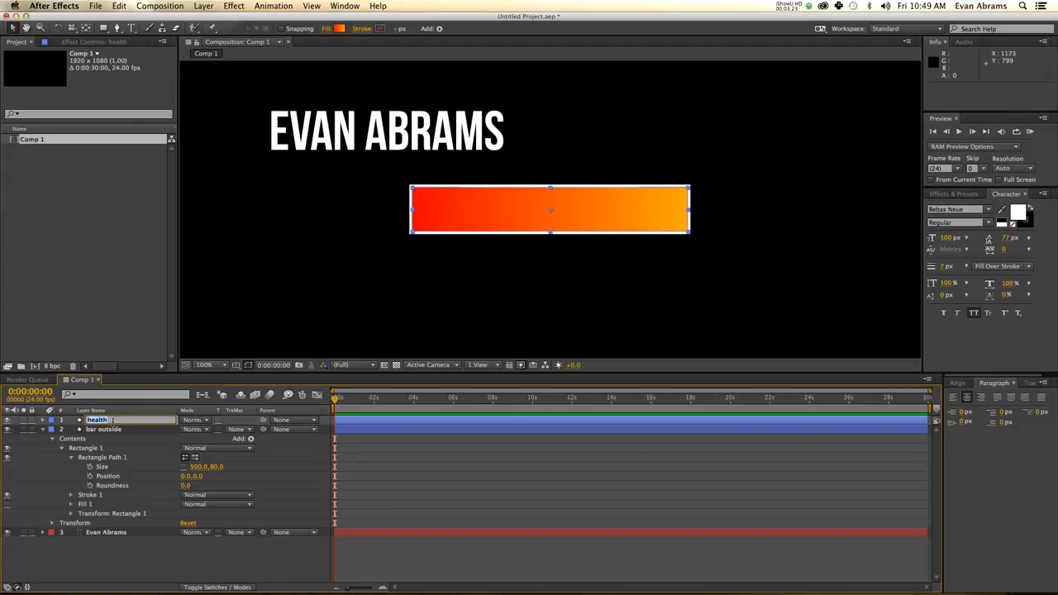
Step: Move the health layer below the "bar outside" layer in the stacking order
click(83, 431)
drag(82, 421, 98, 521)
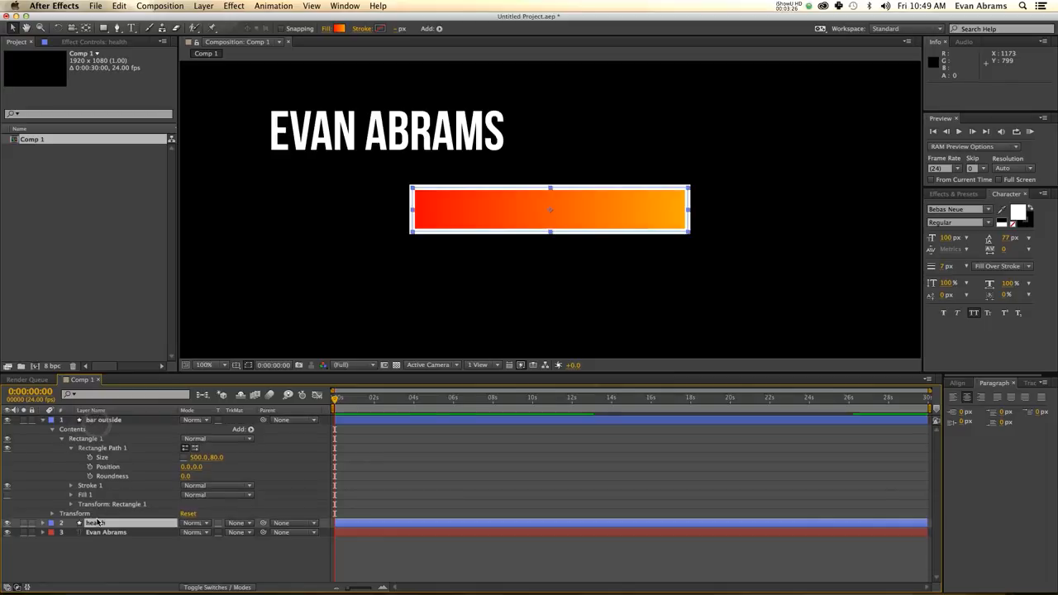
click(198, 562)
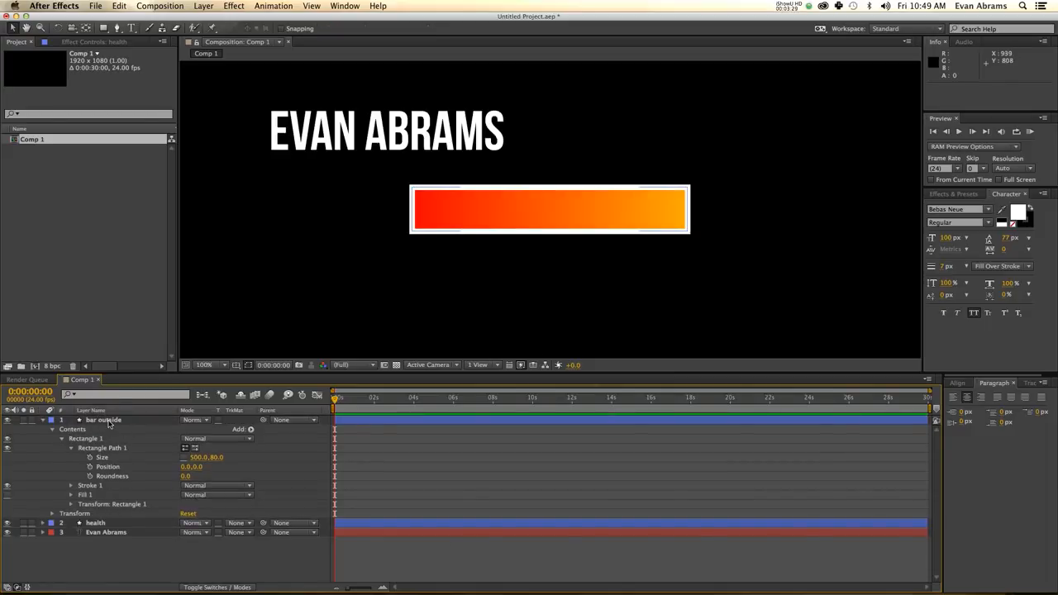
Step: Apply the Bevel Alpha effect to the "bar outside" layer
click(108, 423)
click(954, 194)
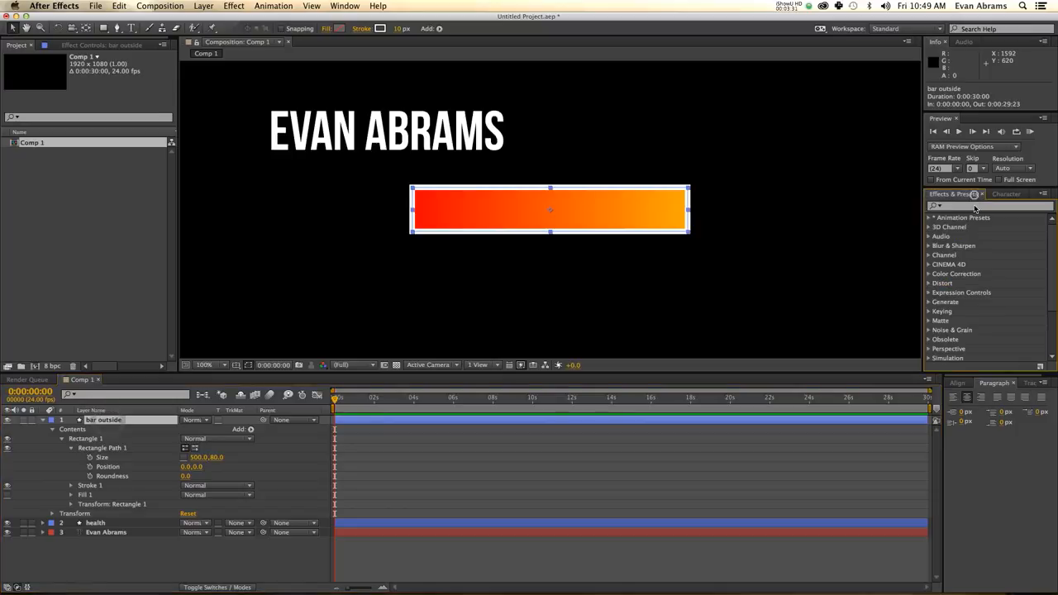
click(975, 206)
text(bevel)
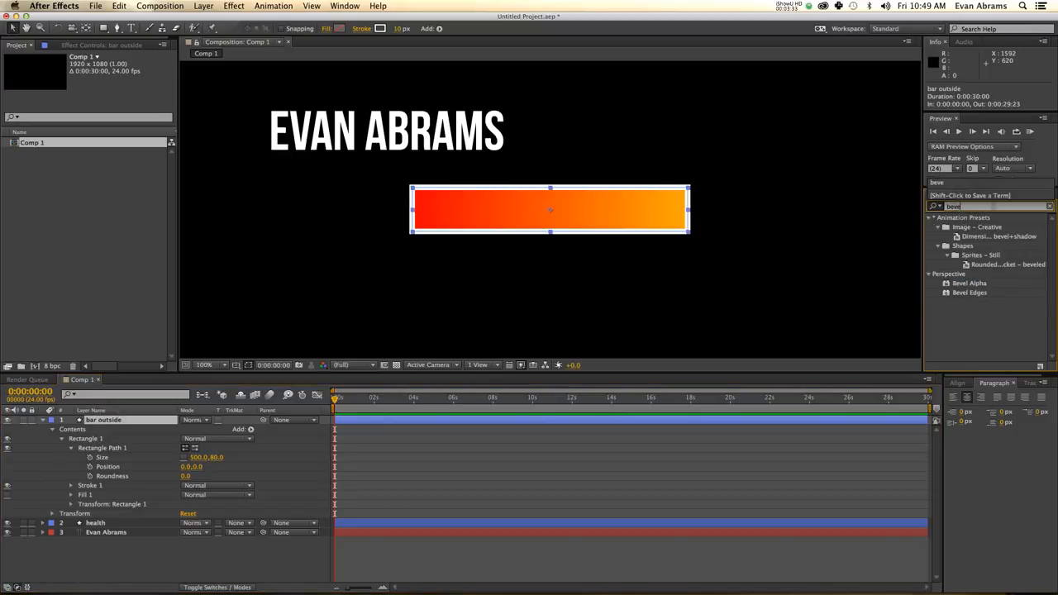
double_click(980, 284)
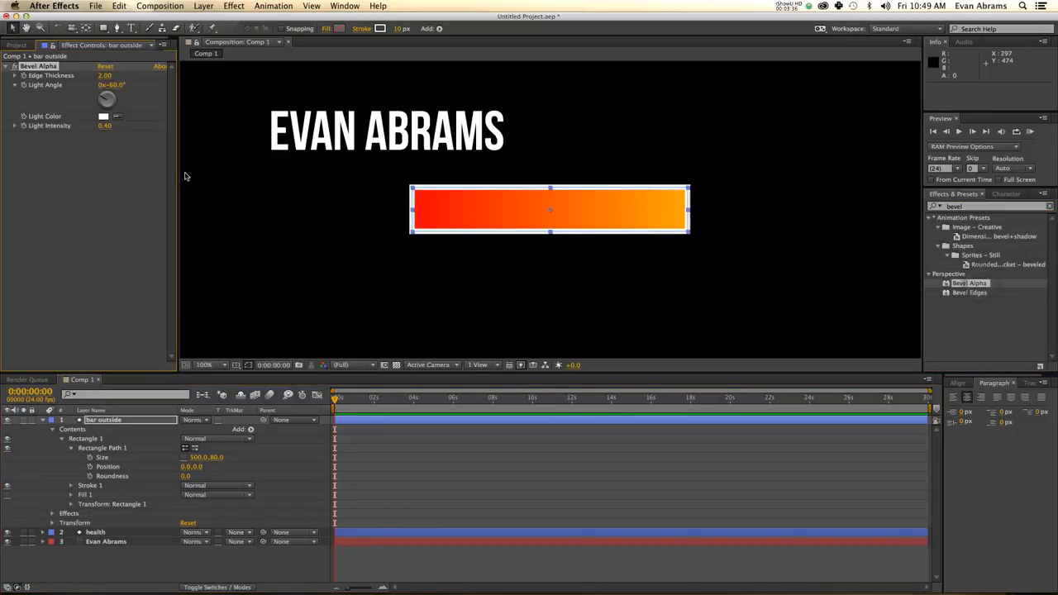
Step: Set the Bevel Alpha edge thickness on "bar outside" to 5
click(105, 75)
text(4)
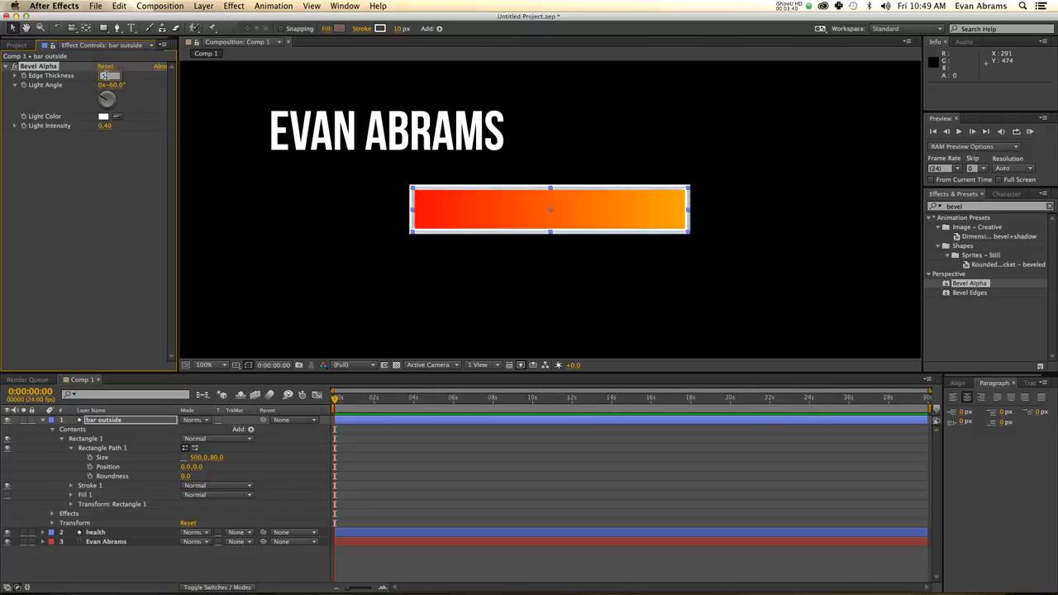
key(Return)
click(487, 321)
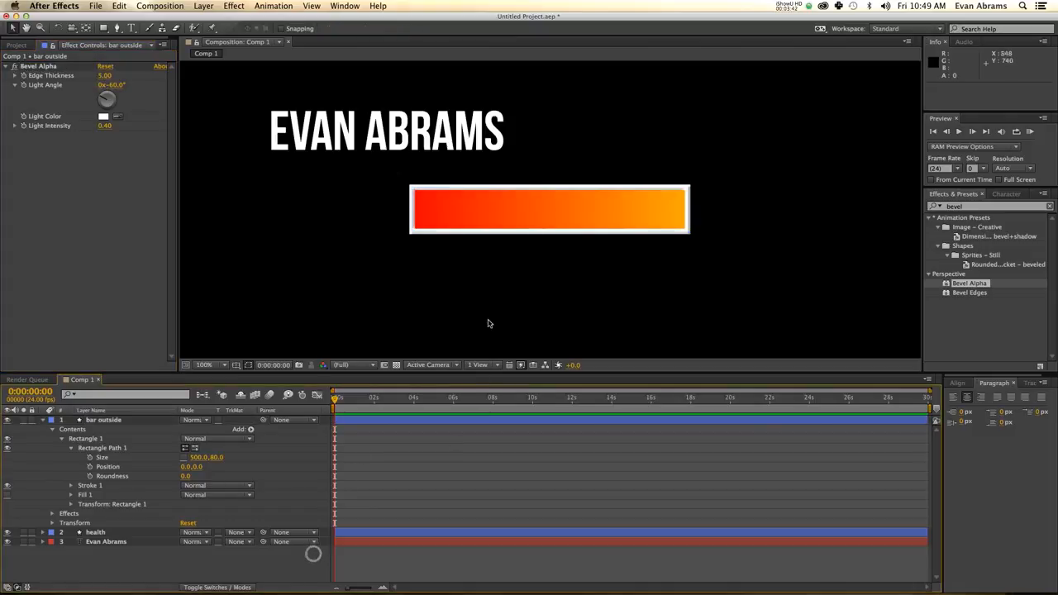
key(period)
key(comma)
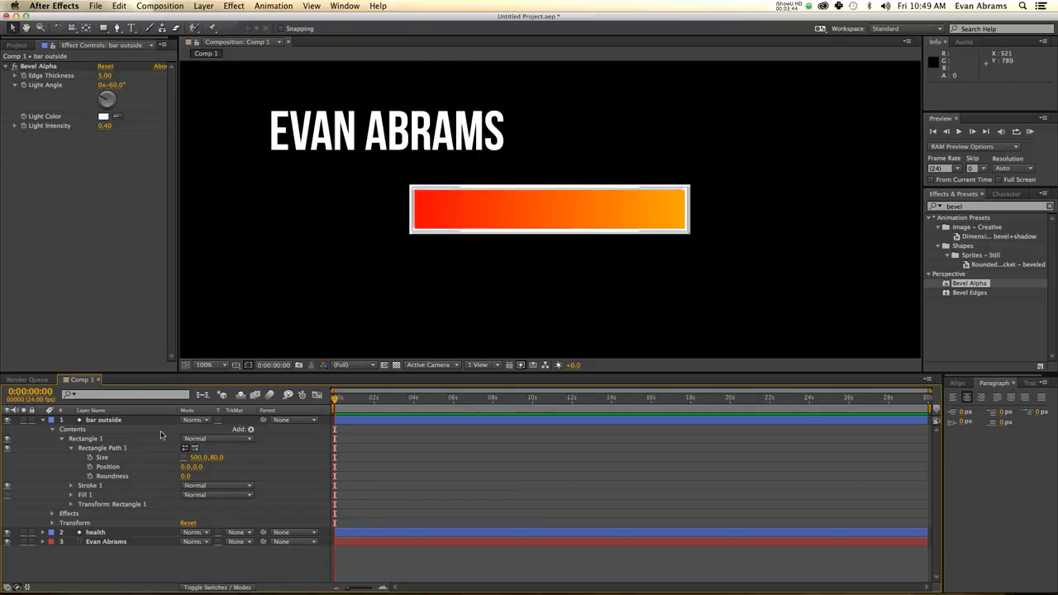
Step: Enable keyframing for the rectangle path's Size on the health layer at 0:00:00:00
click(94, 533)
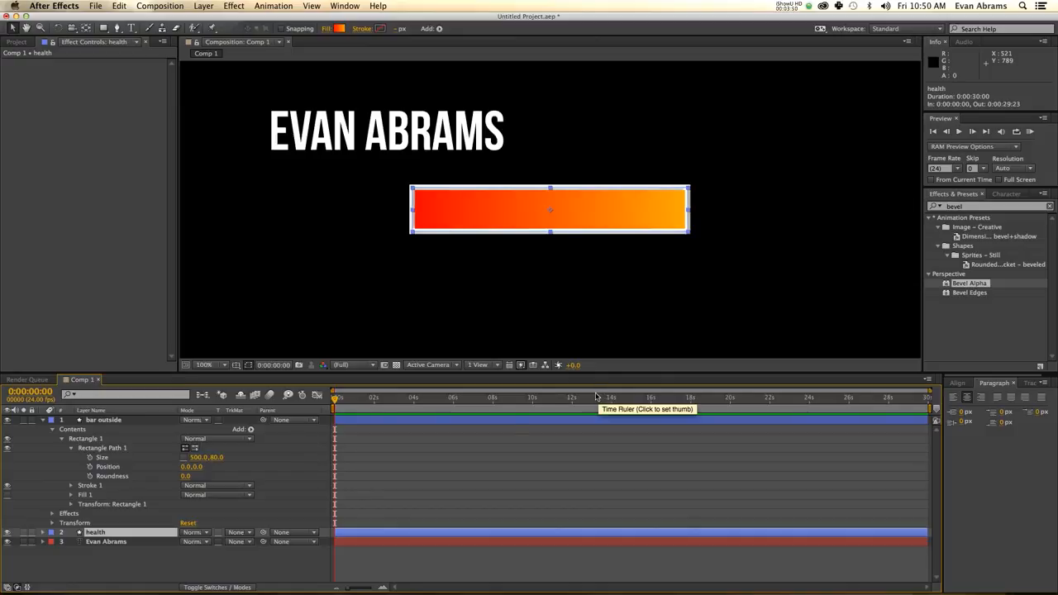
key(u)
key(u)
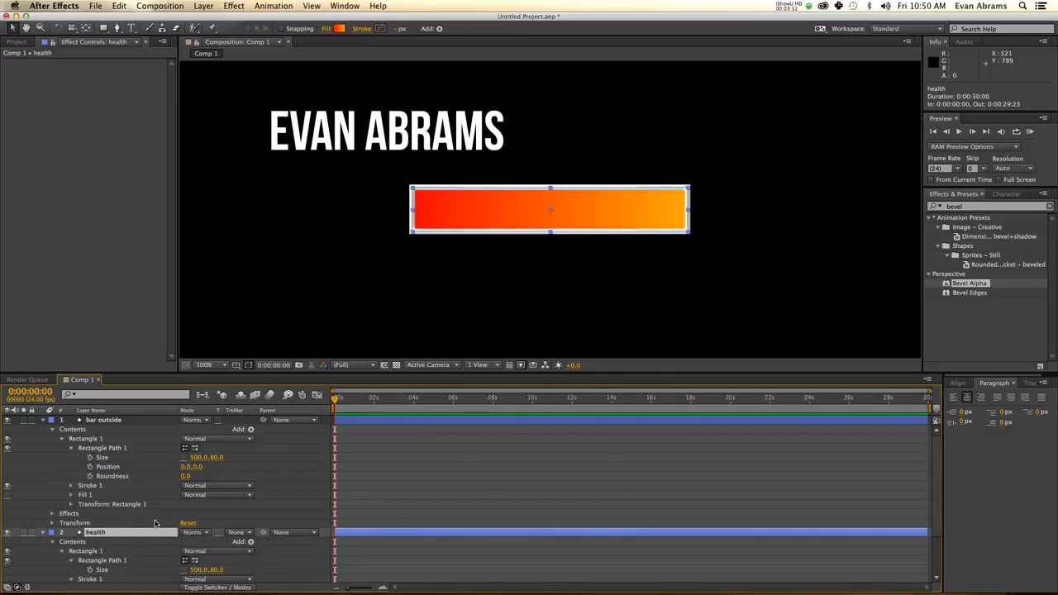
scroll(153, 522, down, 3)
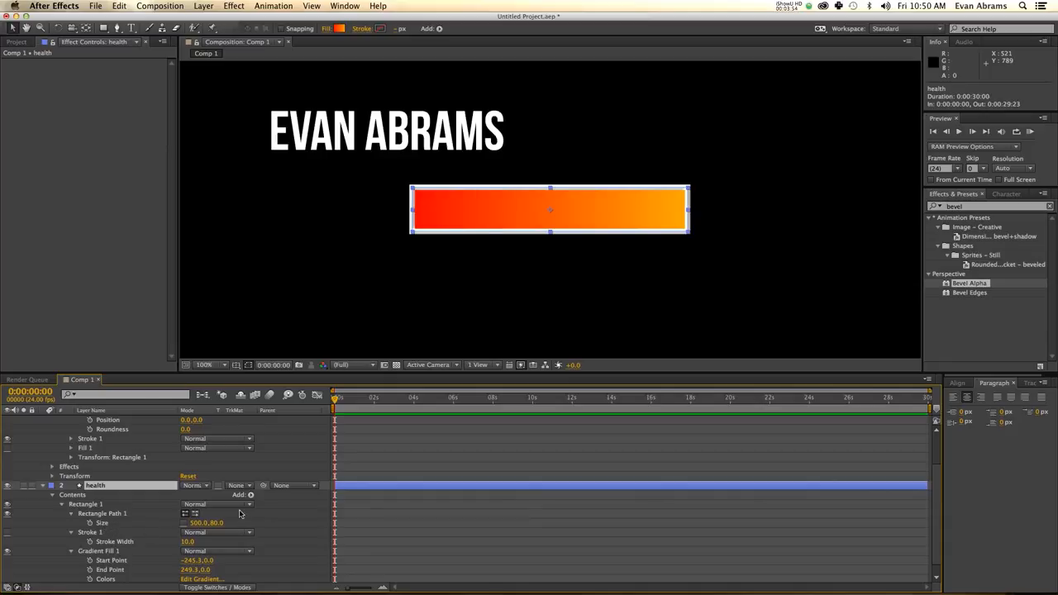
click(91, 523)
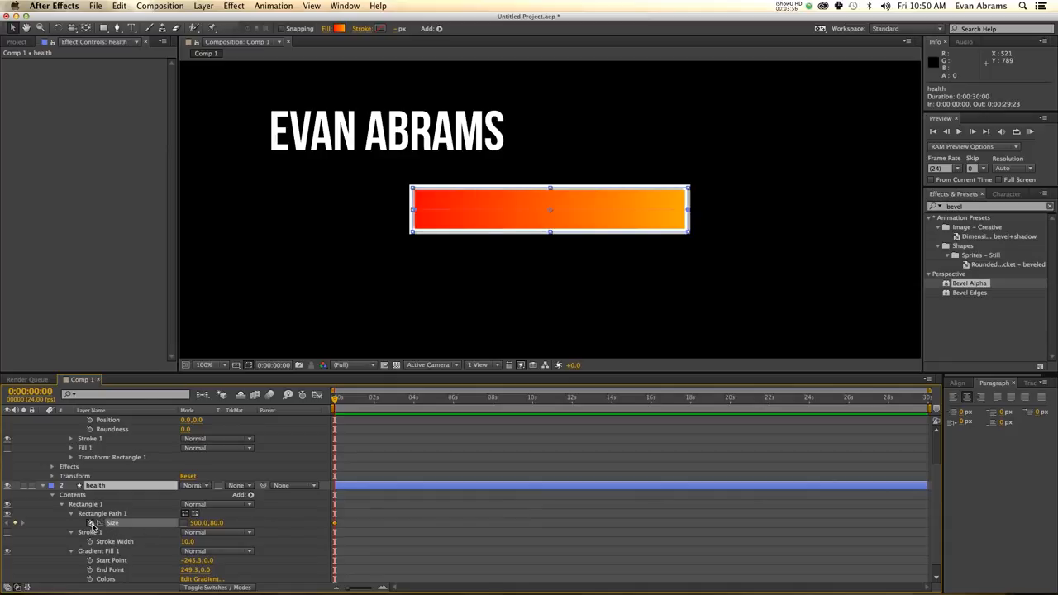
scroll(76, 528, down, 1)
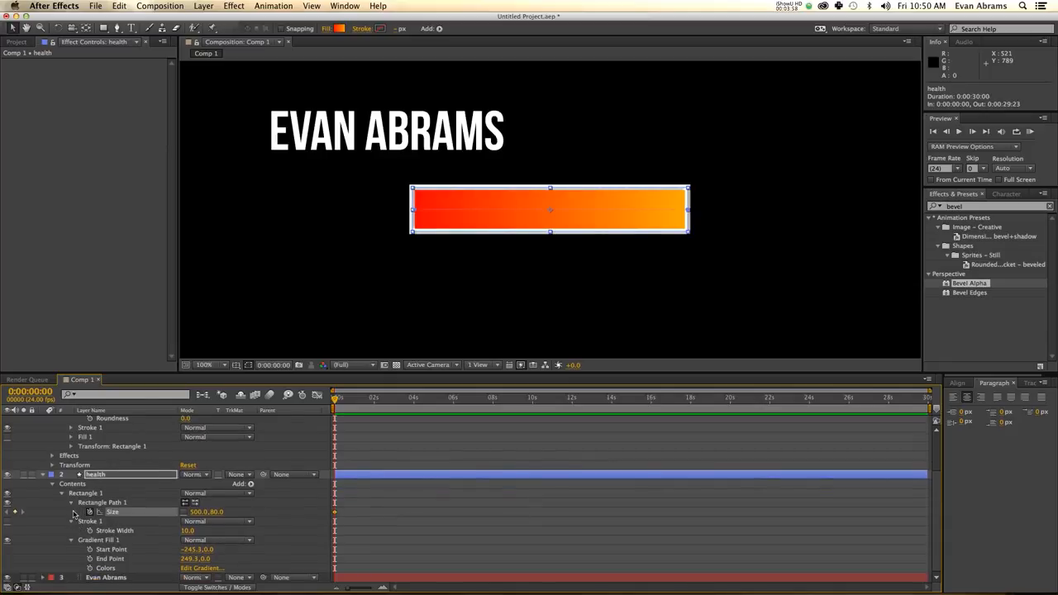
Step: Enable keyframing for the rectangle path's Position on the health layer at 0:00:00:00
click(71, 502)
click(67, 502)
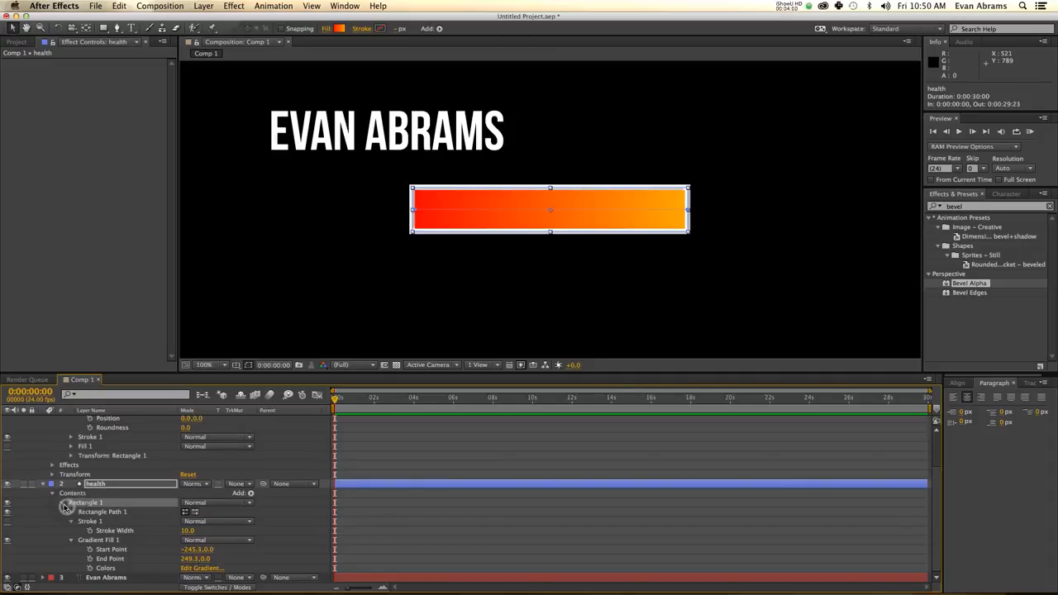
click(63, 503)
click(61, 552)
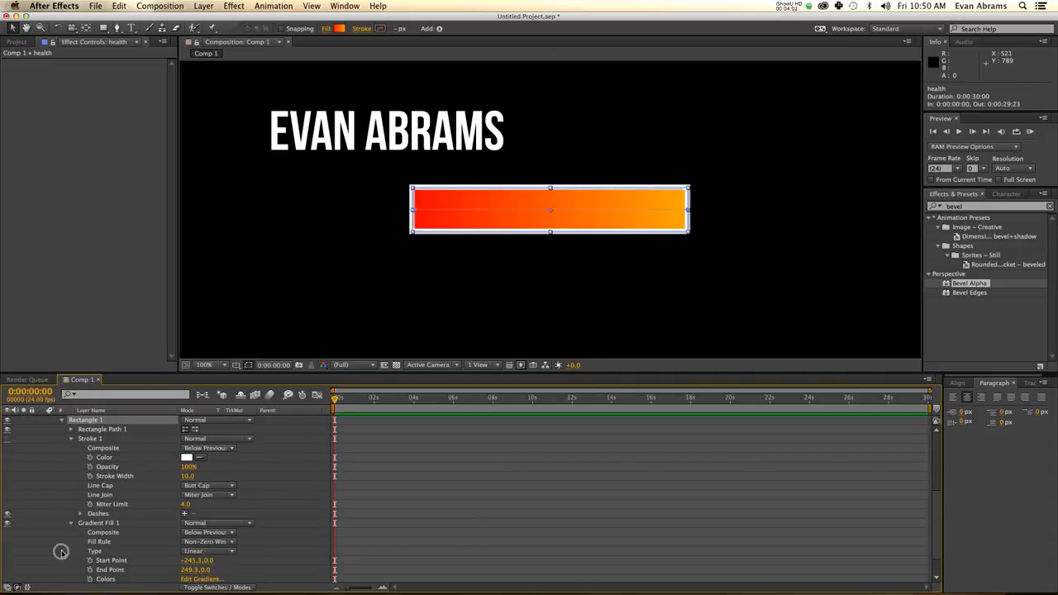
click(70, 430)
click(71, 429)
click(98, 447)
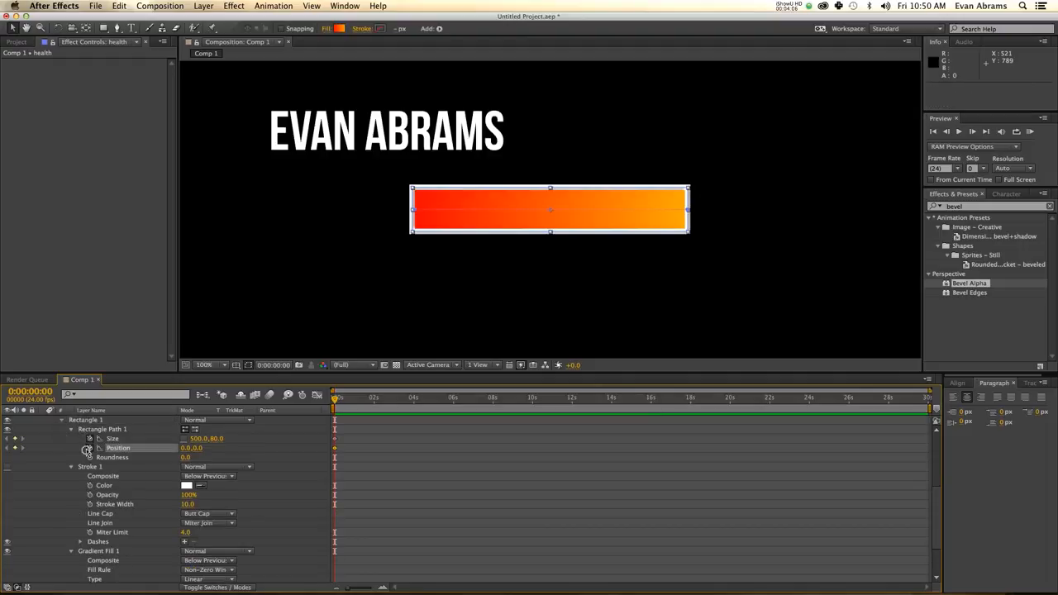
Step: Move the health rectangle's Size and Position keyframes to 0:00:01:06
key(shift+Page_Down)
key(shift+Page_Down)
key(shift+Page_Down)
drag(351, 433, 335, 451)
drag(355, 452, 359, 448)
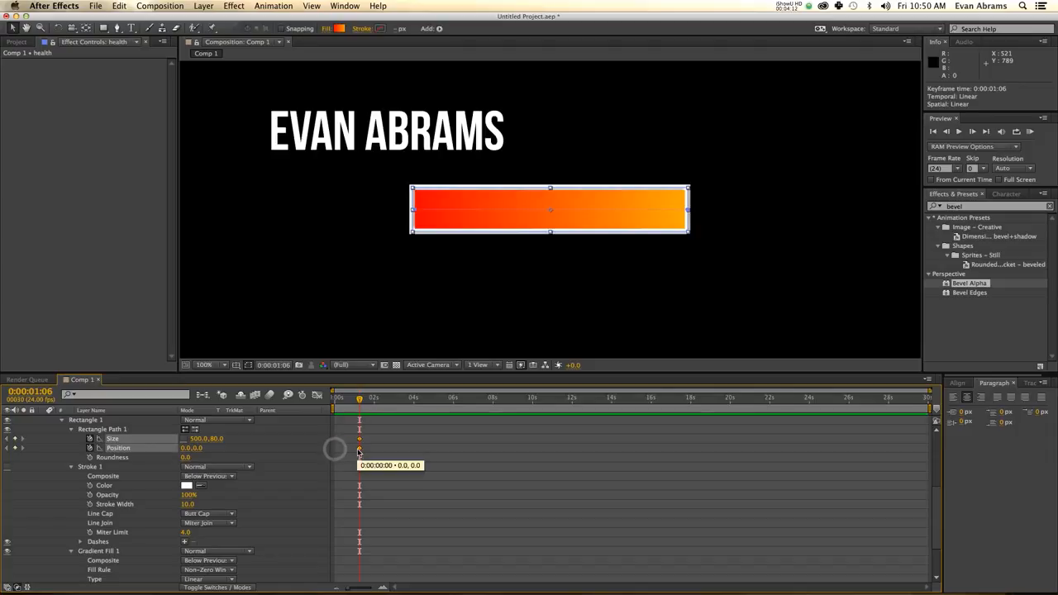
Step: Keyframe the health rectangle's Size at 0:00:00:00 with a width of 0
drag(357, 398, 320, 415)
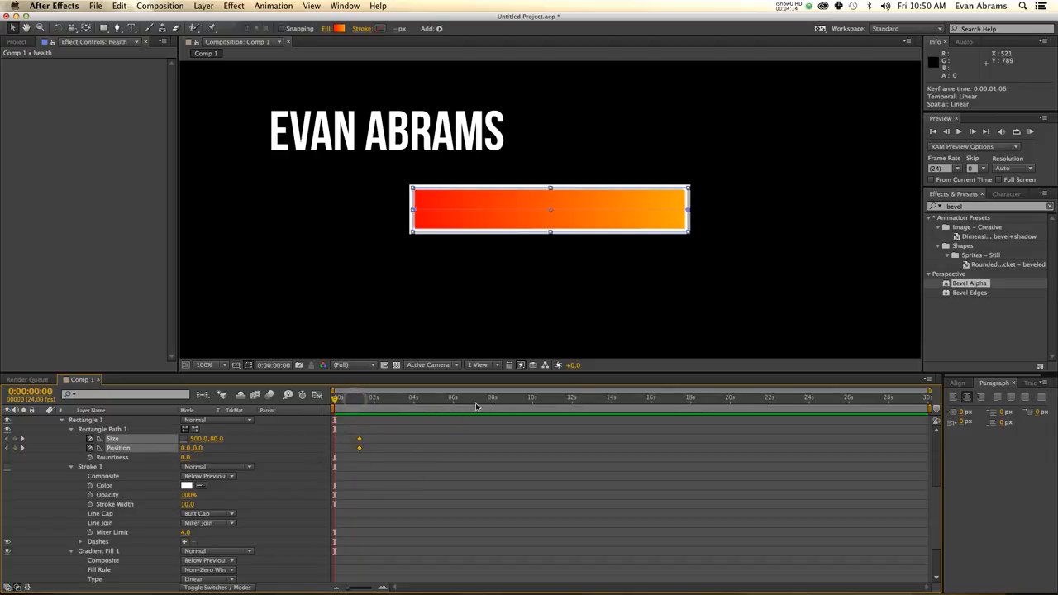
click(270, 450)
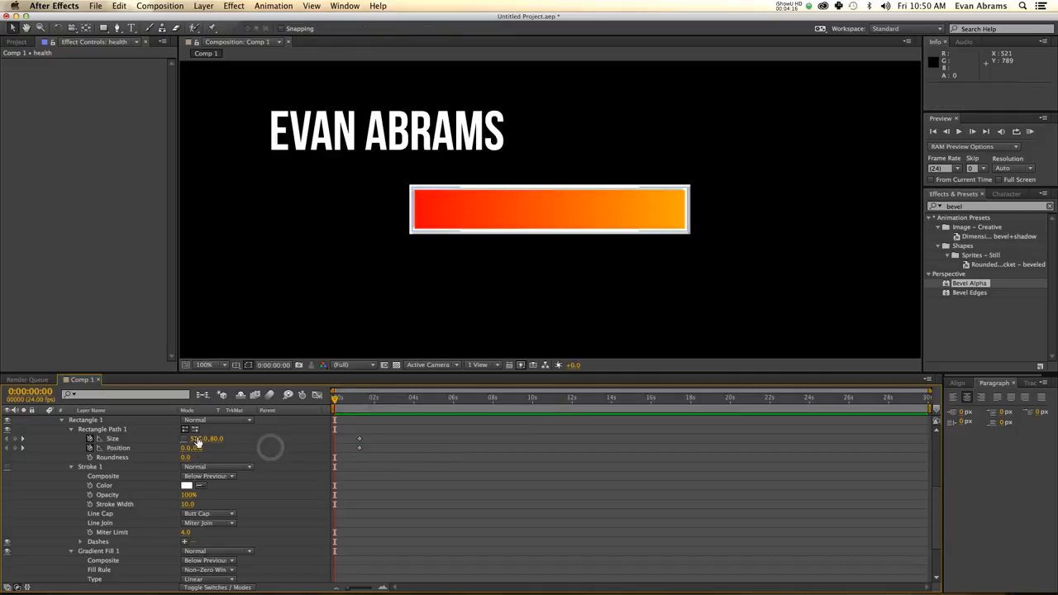
drag(198, 438, 180, 440)
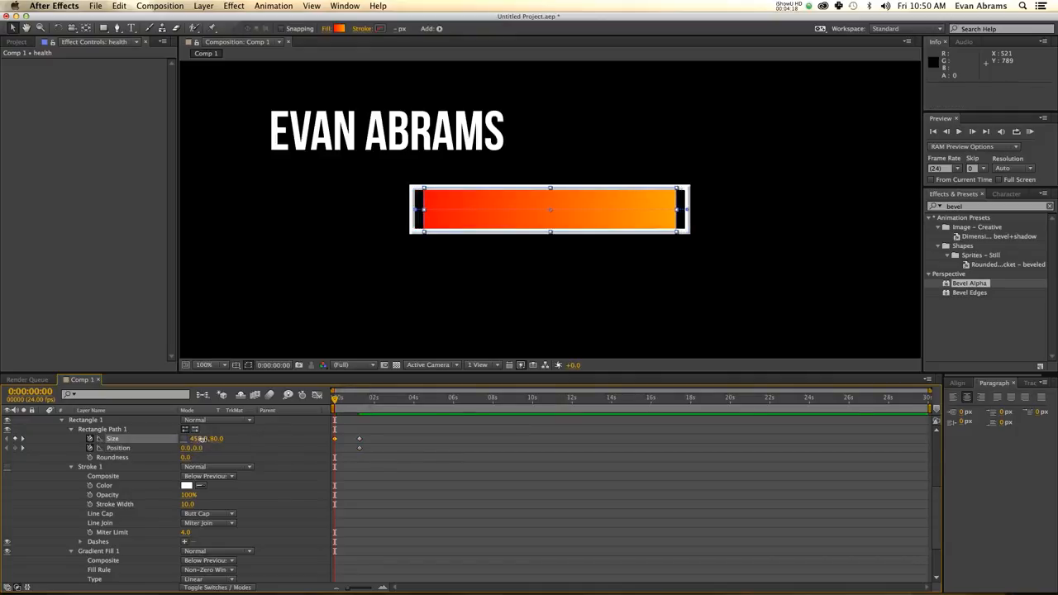
click(201, 439)
text(0)
key(Return)
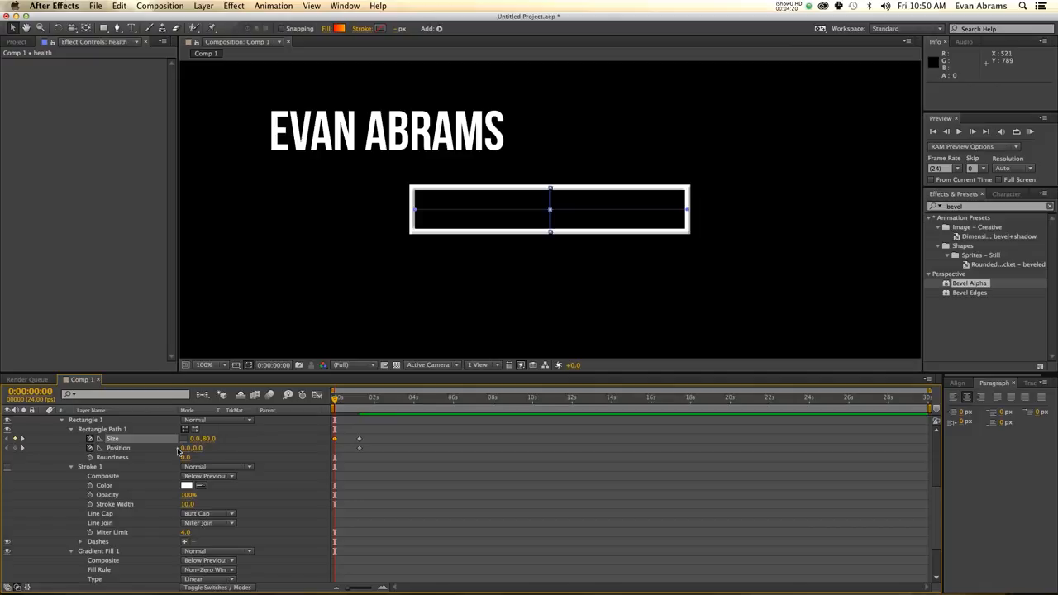
Step: Keyframe the health rectangle's Position at 0:00:00:00 with an X value of -250
drag(189, 447, 86, 459)
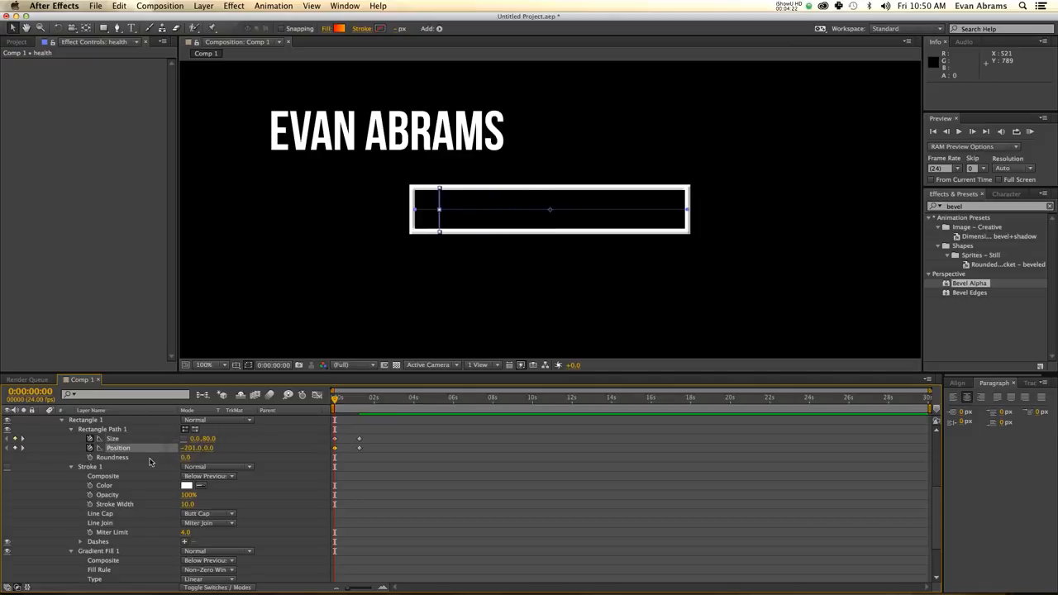
click(186, 448)
text(-250)
key(Return)
Step: Preview the health fill growing from the left, replaying it from the start of the timeline
key(space)
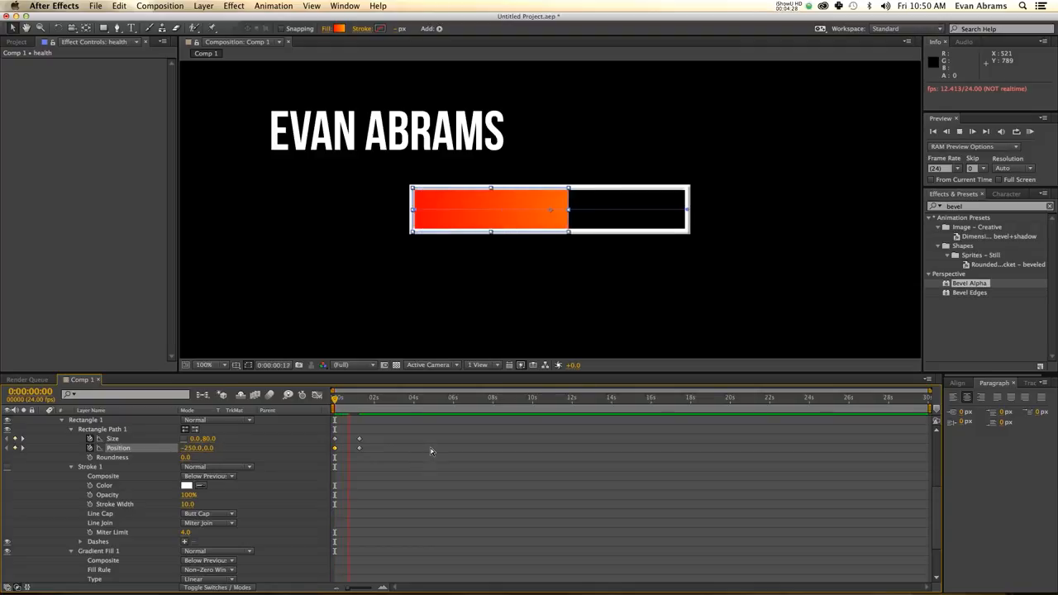
key(space)
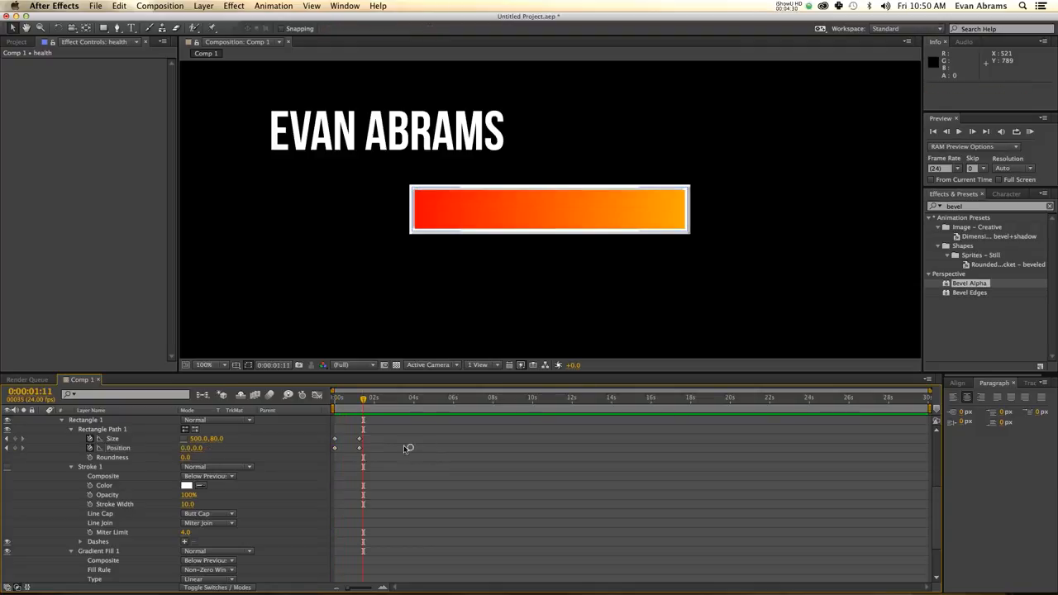
drag(374, 439, 330, 450)
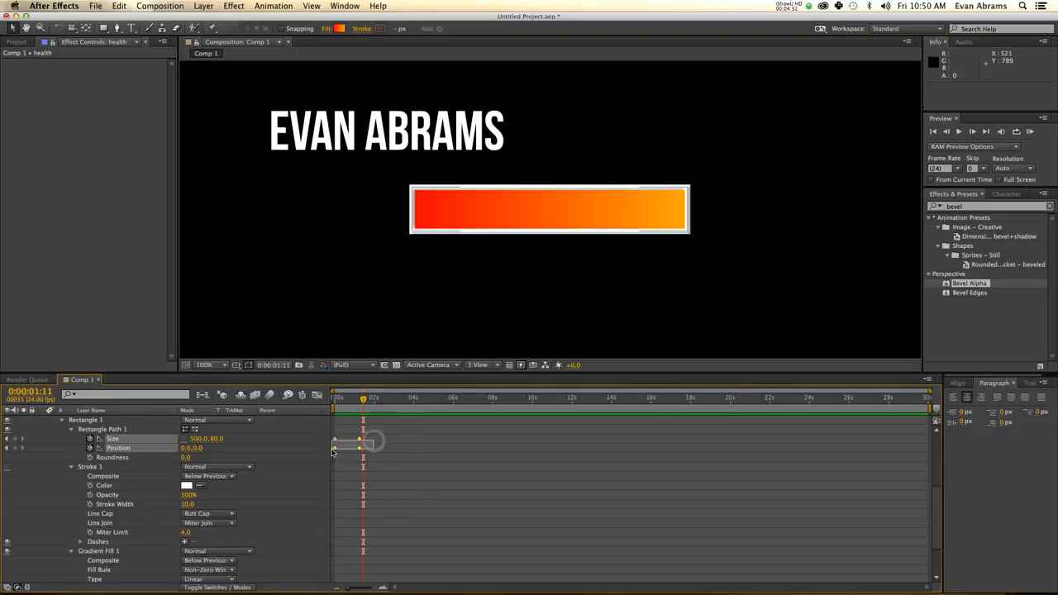
click(376, 443)
drag(364, 403, 335, 400)
key(space)
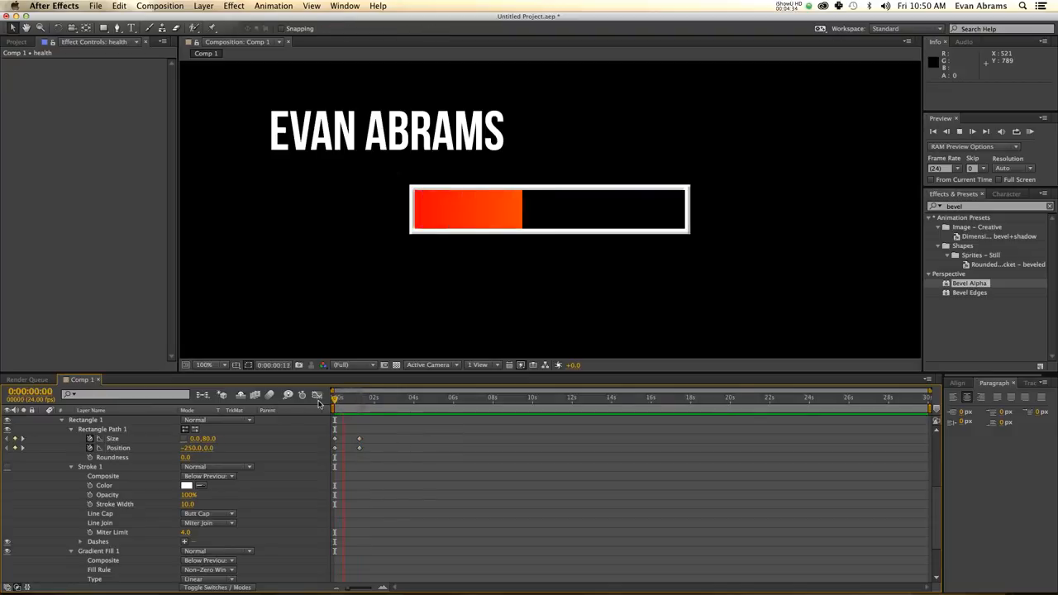
Step: Add hold keyframes for the health rectangle's Size and Position at 0:00:04:04, keeping the full-bar values
drag(334, 401, 358, 403)
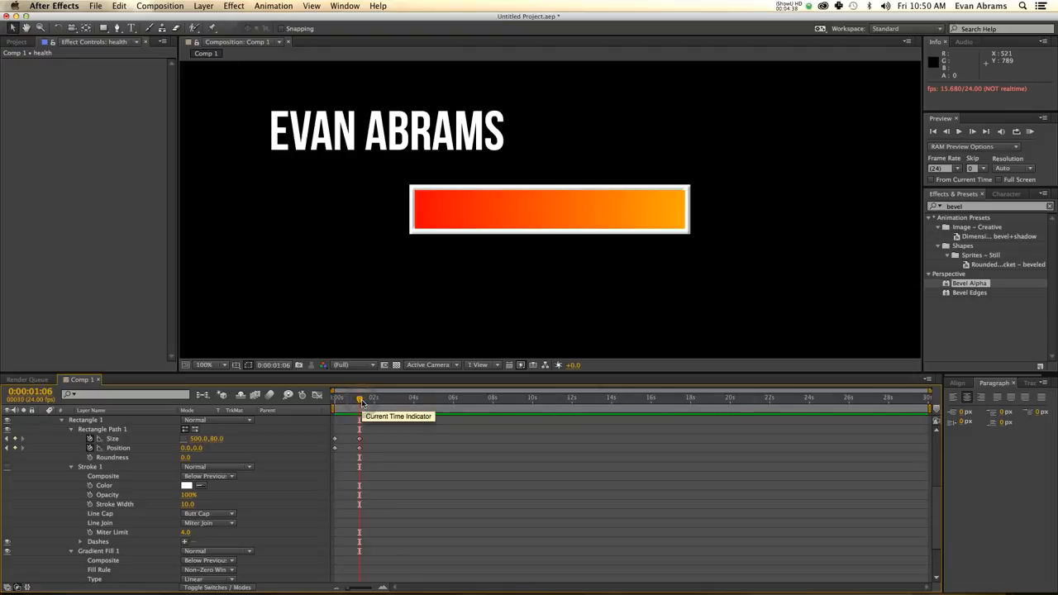
key(shift+Page_Down)
key(shift+Page_Down)
key(shift+Page_Down)
key(shift+Page_Down)
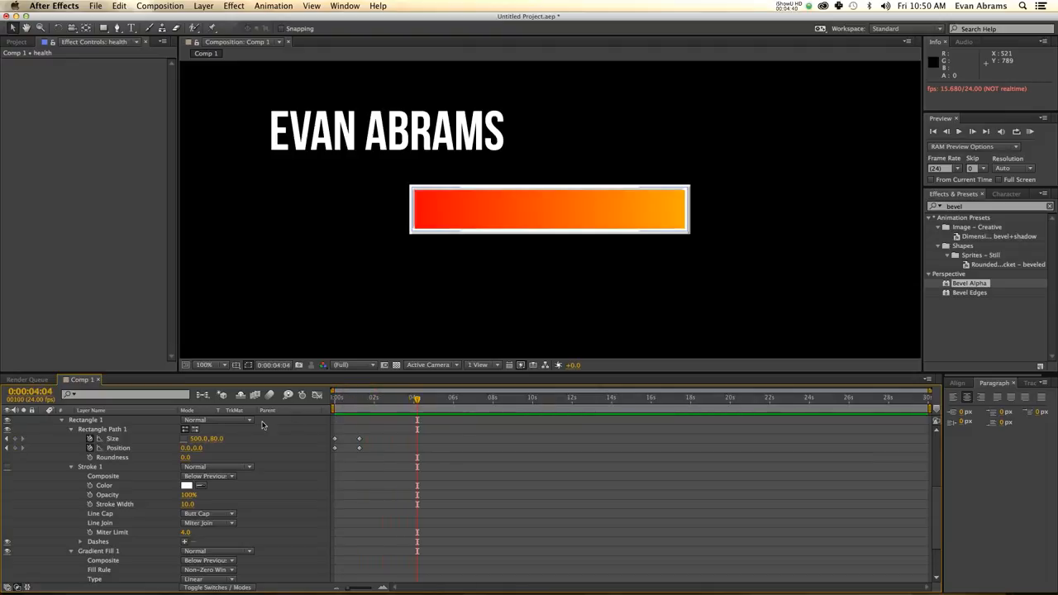
click(15, 438)
click(15, 447)
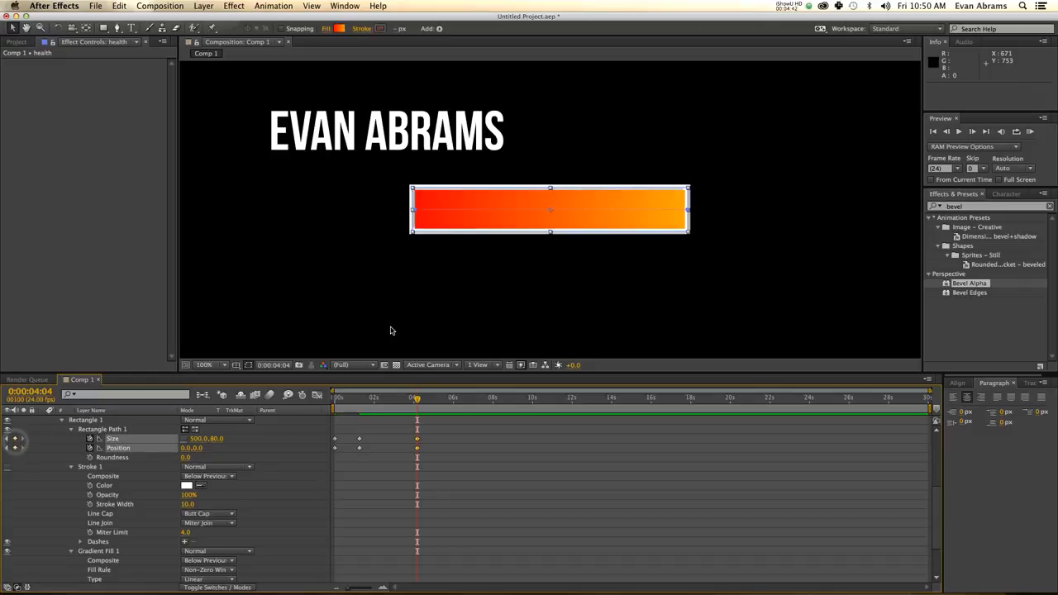
Step: Keyframe the health rectangle at 0:00:05:00 with a Size width of 400 and a Position X of -50
key(shift+Page_Down)
key(shift+Page_Down)
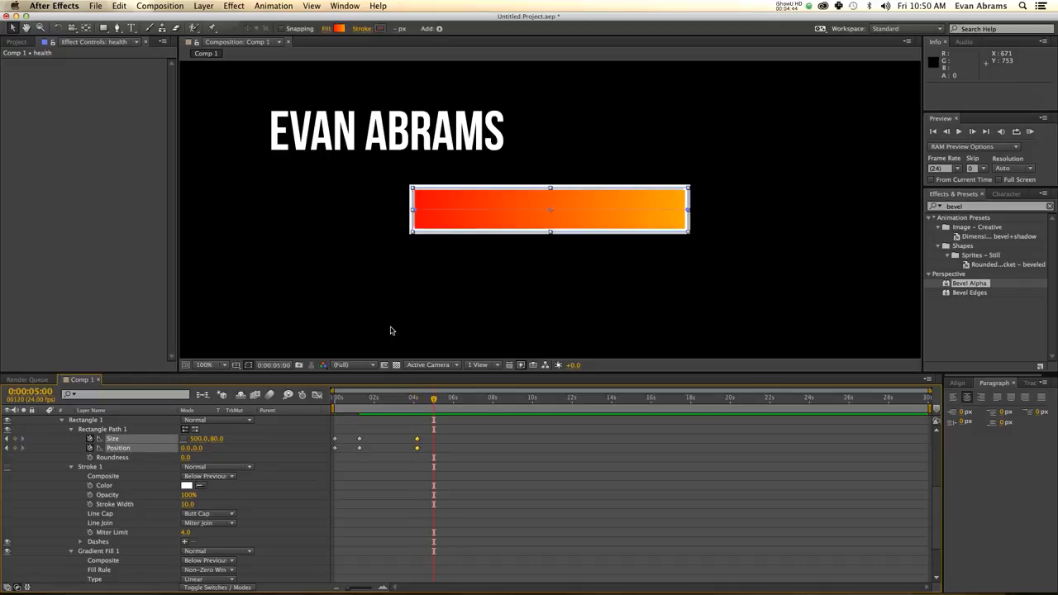
click(449, 453)
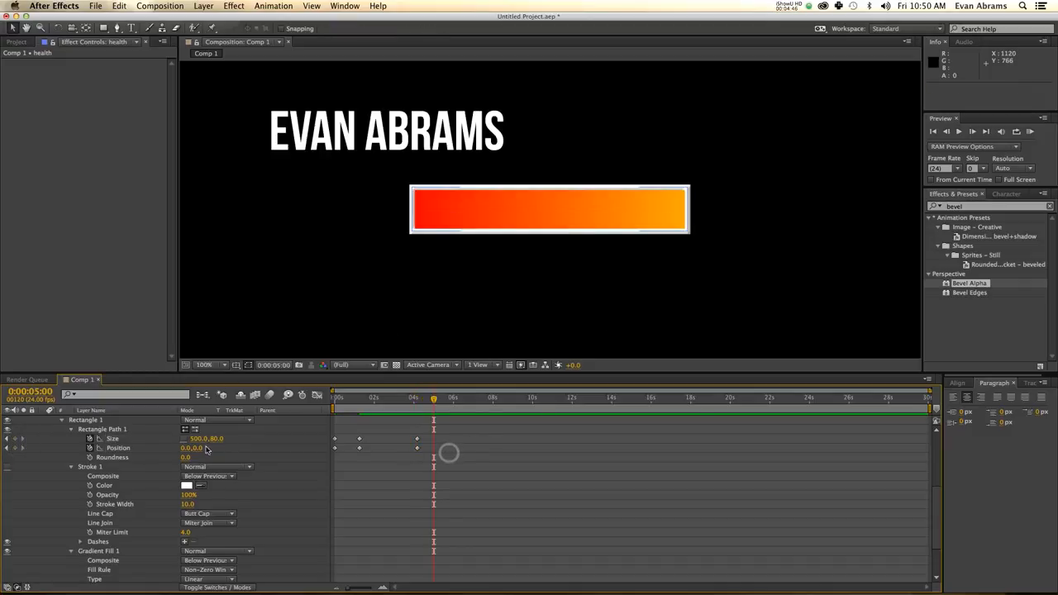
text(100)
key(Return)
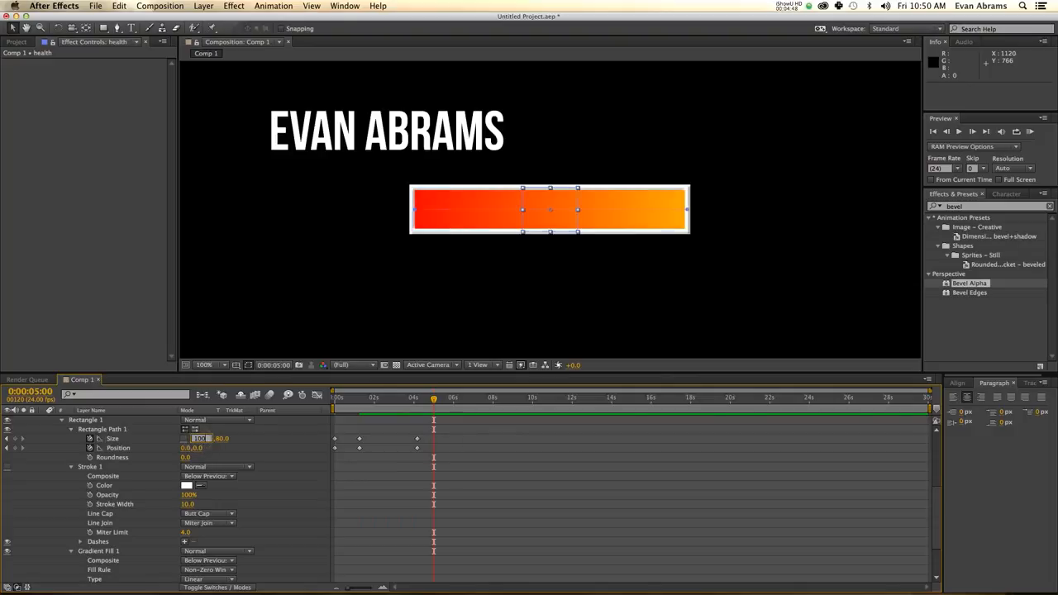
click(199, 438)
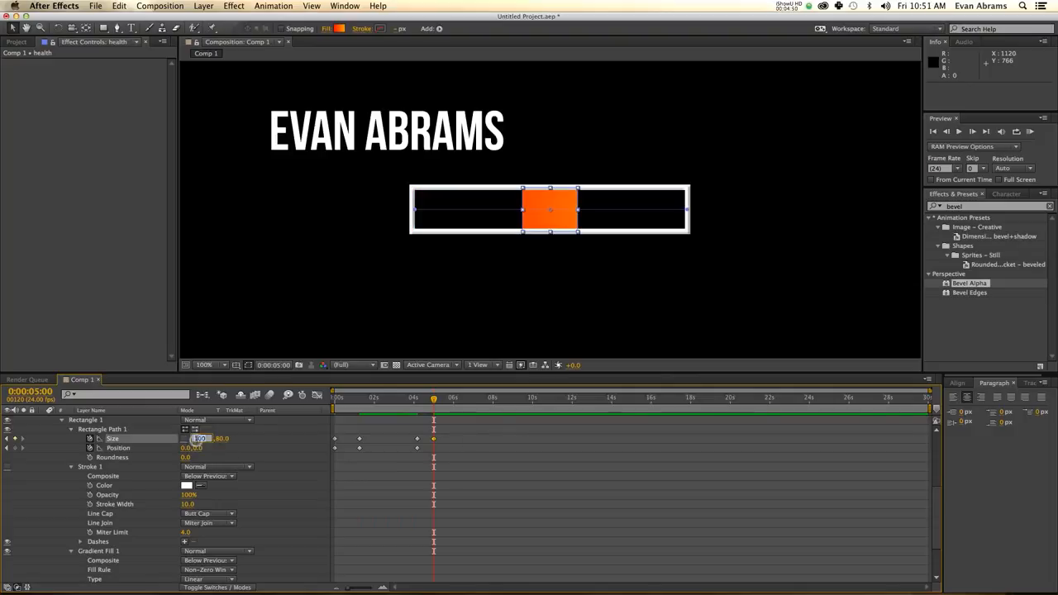
text(400)
key(Return)
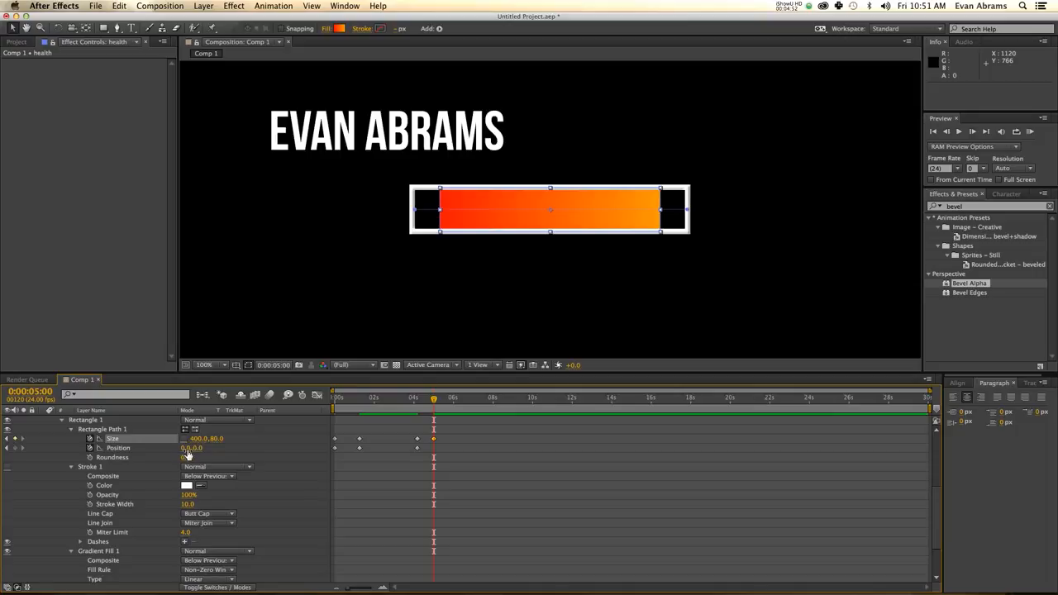
drag(188, 449, 192, 455)
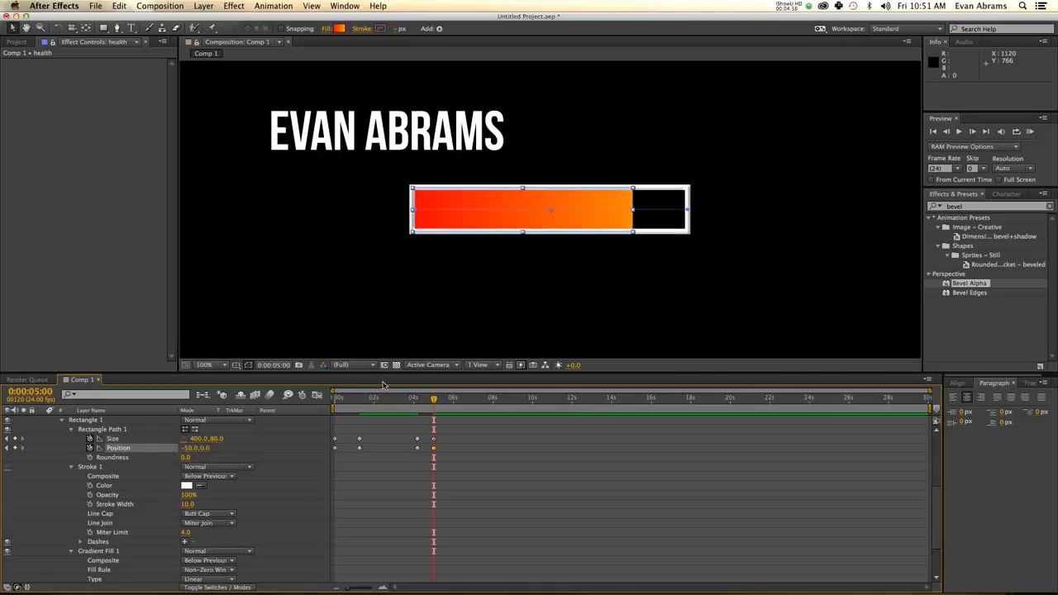
Step: Check the first health drop, and add Size and Position hold keyframes at 0:00:06:16 with the same values
drag(415, 406, 438, 405)
key(space)
click(17, 439)
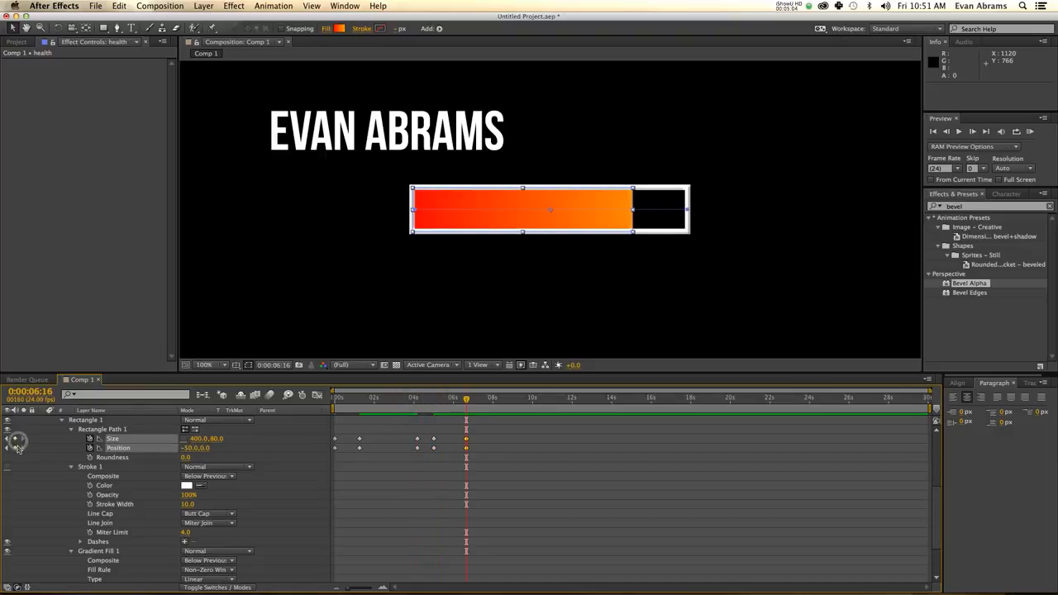
Step: Keyframe the health rectangle's Size at 0:00:08:08 with a width of 200
key(space)
click(219, 451)
click(200, 438)
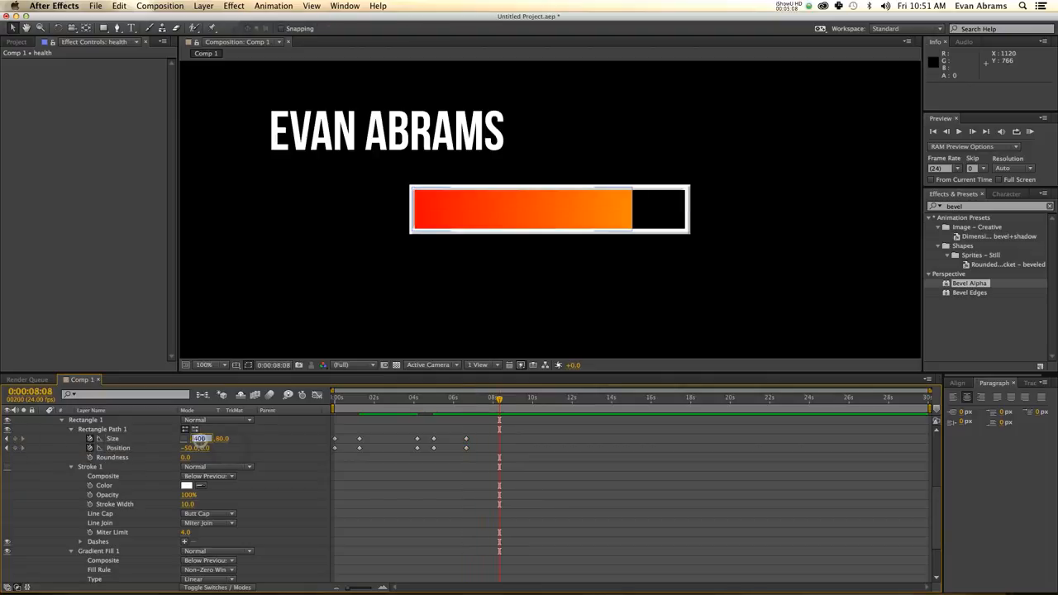
text(200)
key(Tab)
Step: Keyframe the health rectangle's Position at 0:00:08:08 with an X value of -150, lining the fill up with the frame's left edge
key(Tab)
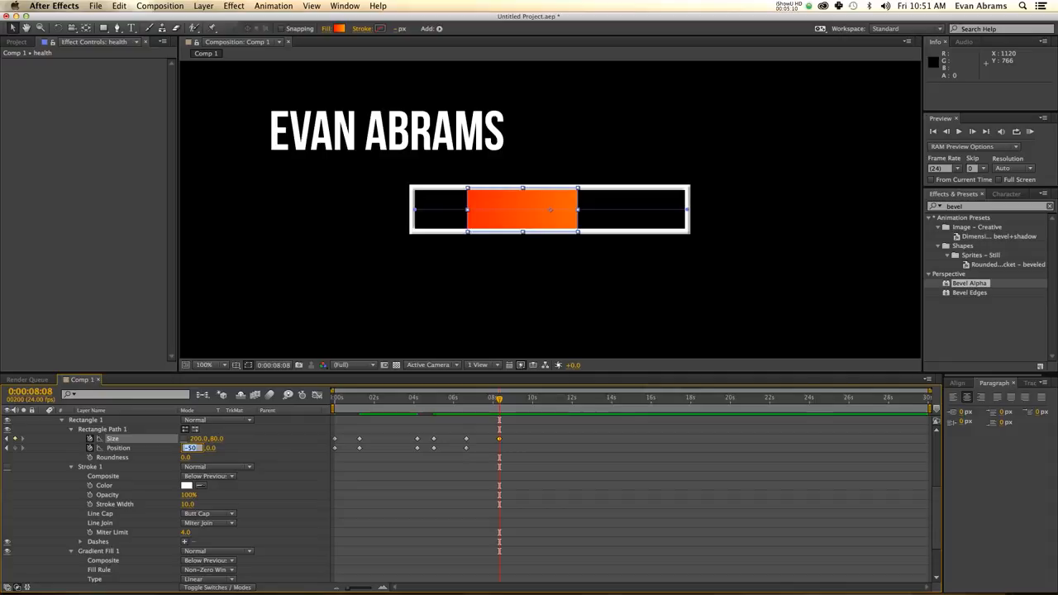
text(-150)
key(Return)
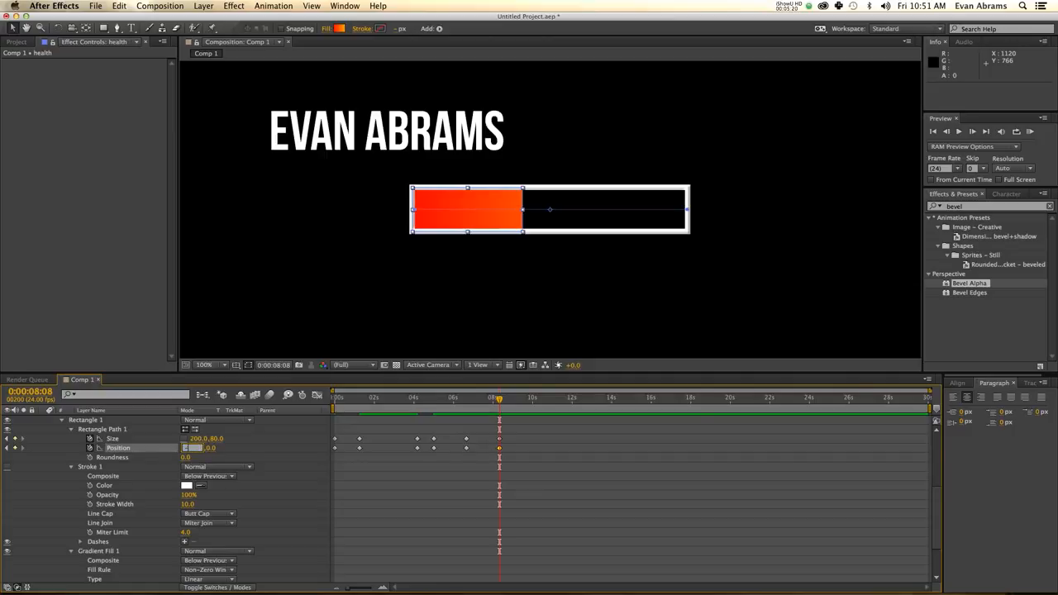
key(Return)
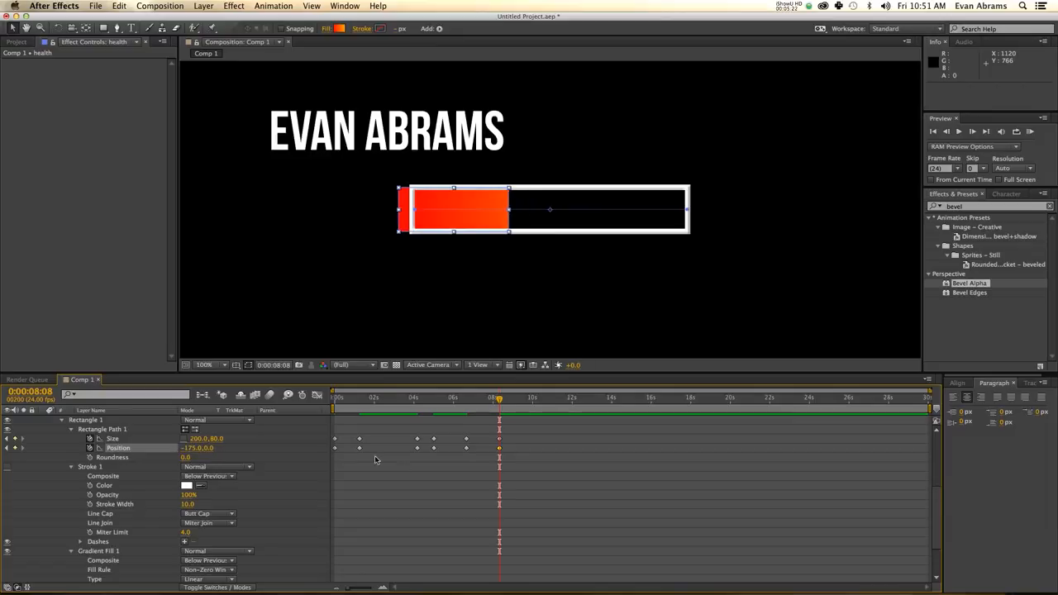
drag(186, 448, 198, 448)
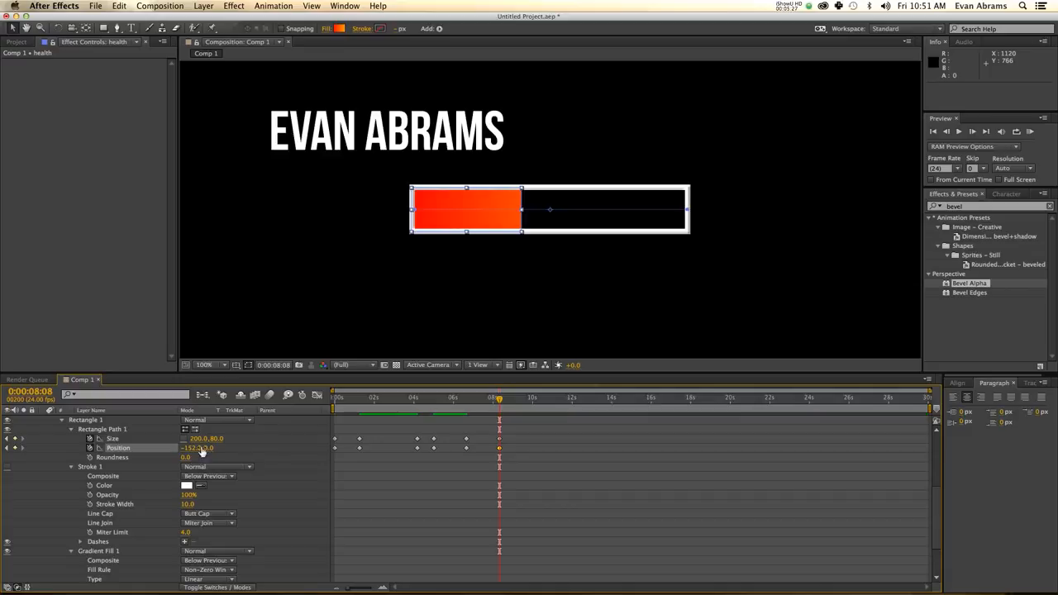
click(198, 447)
text(-)
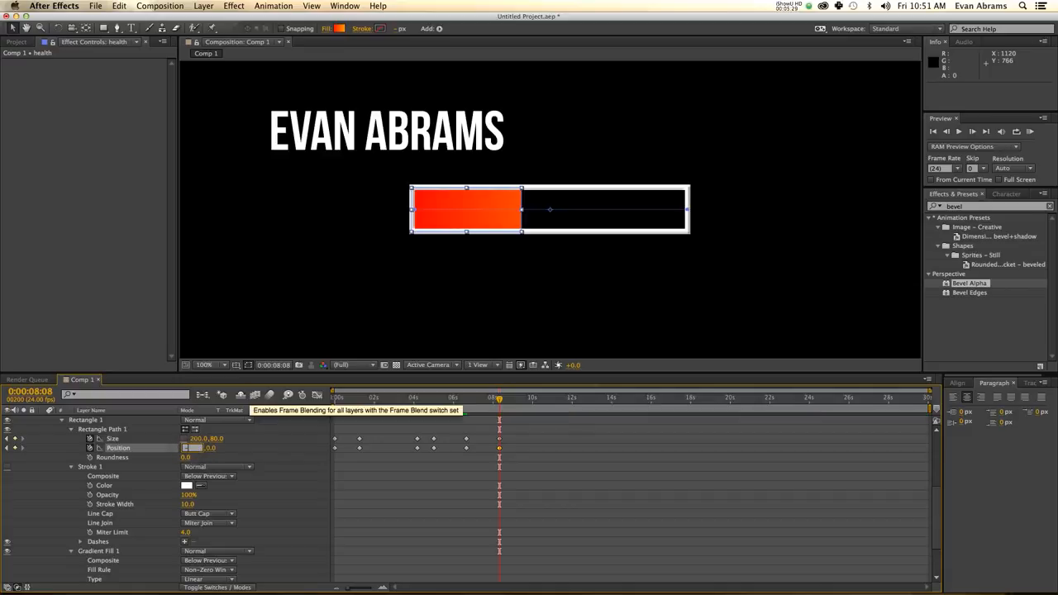
key(Return)
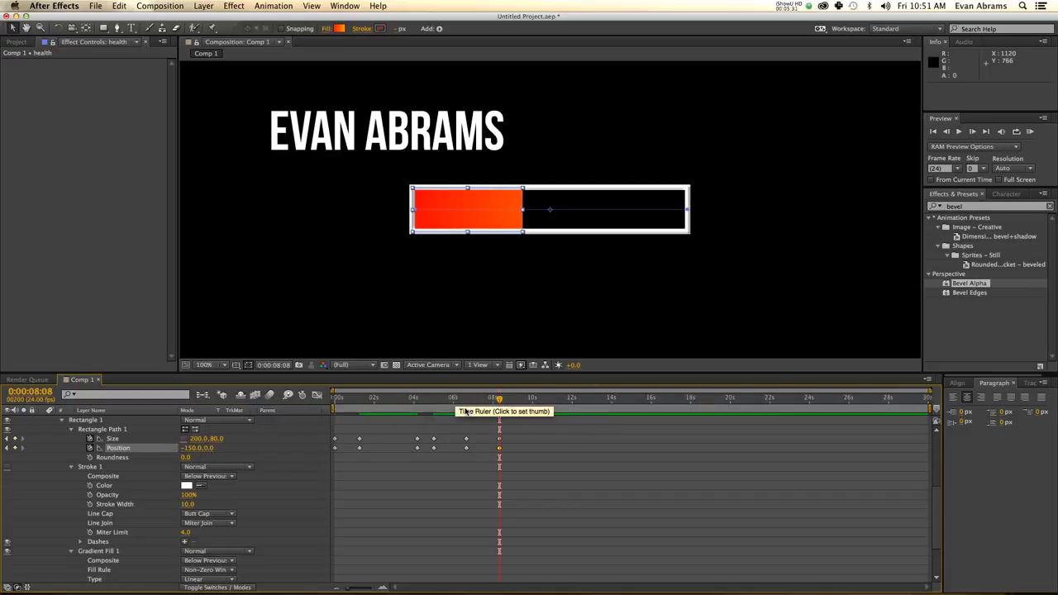
Step: Scrub through the second health drop and play the whole animation from the start
click(468, 403)
drag(468, 403, 528, 413)
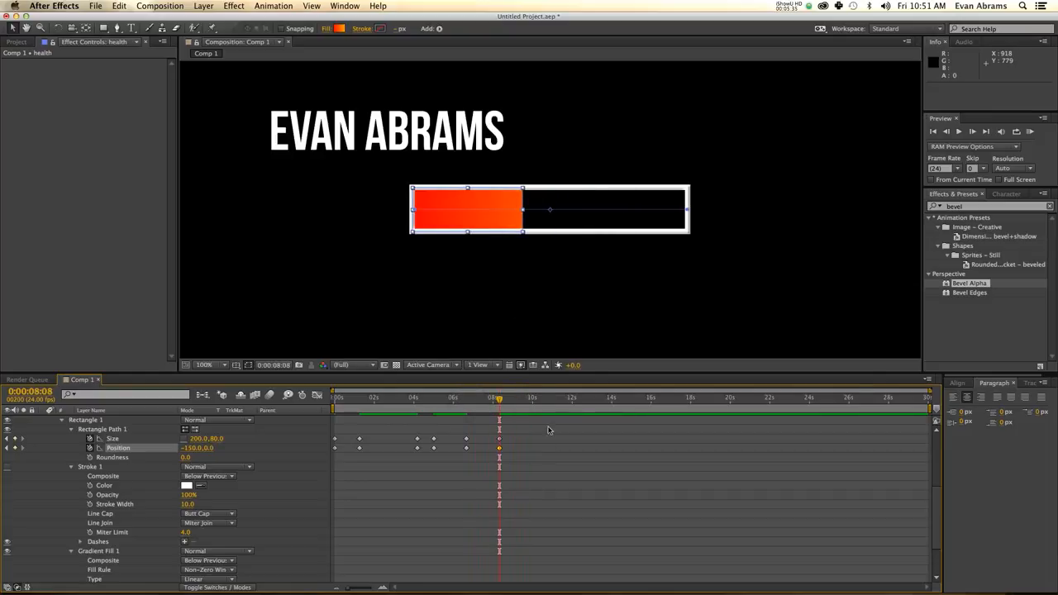
click(534, 449)
scroll(534, 284, down, 2)
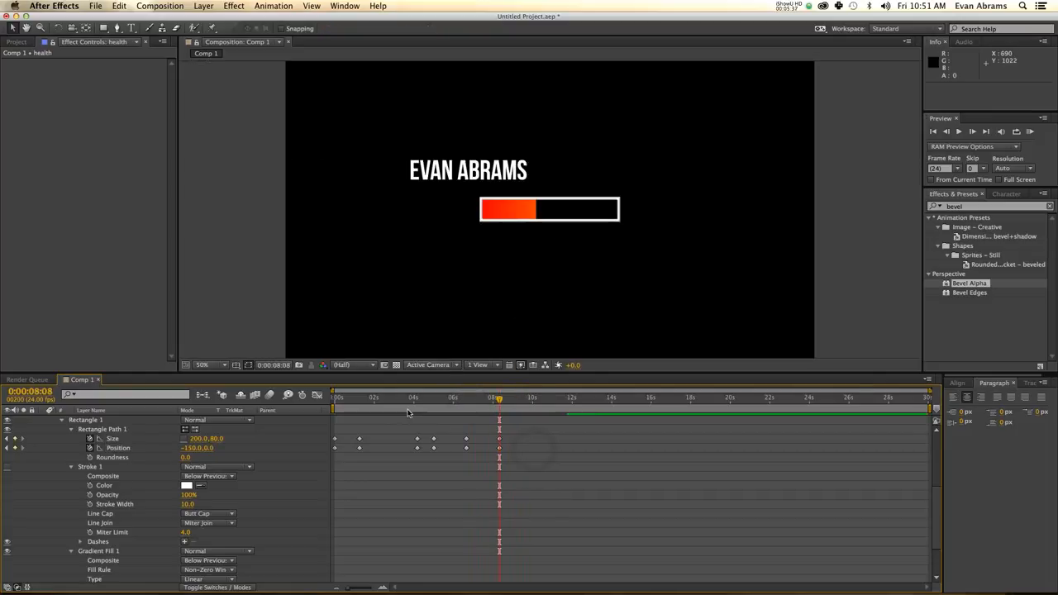
drag(379, 404, 296, 406)
key(space)
Step: Apply Easy Ease to all of the health rectangle's Size and Position keyframes and show them in the Graph Editor
drag(512, 437, 329, 460)
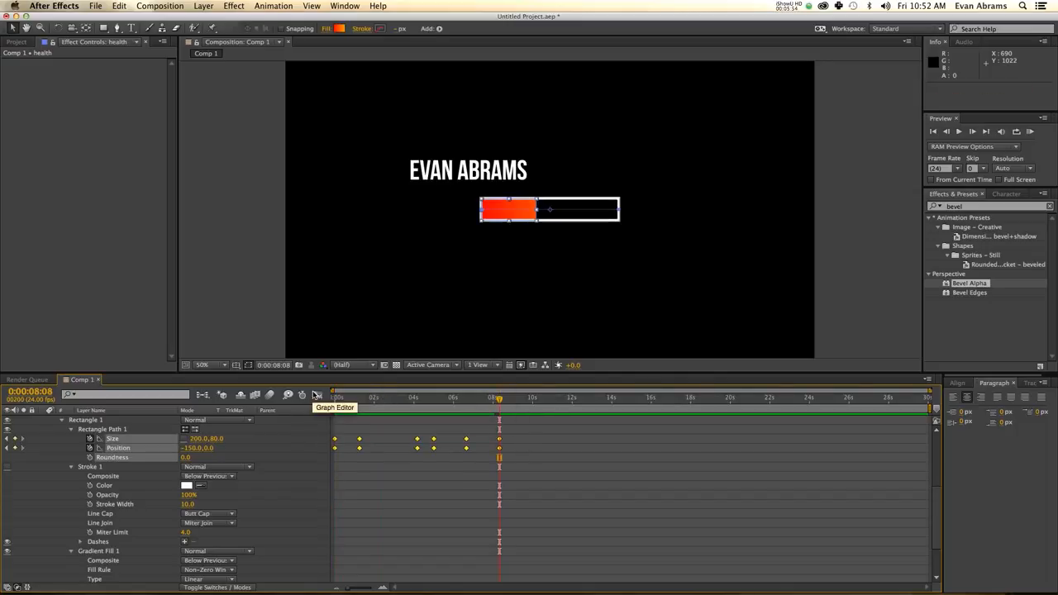
key(F9)
click(318, 395)
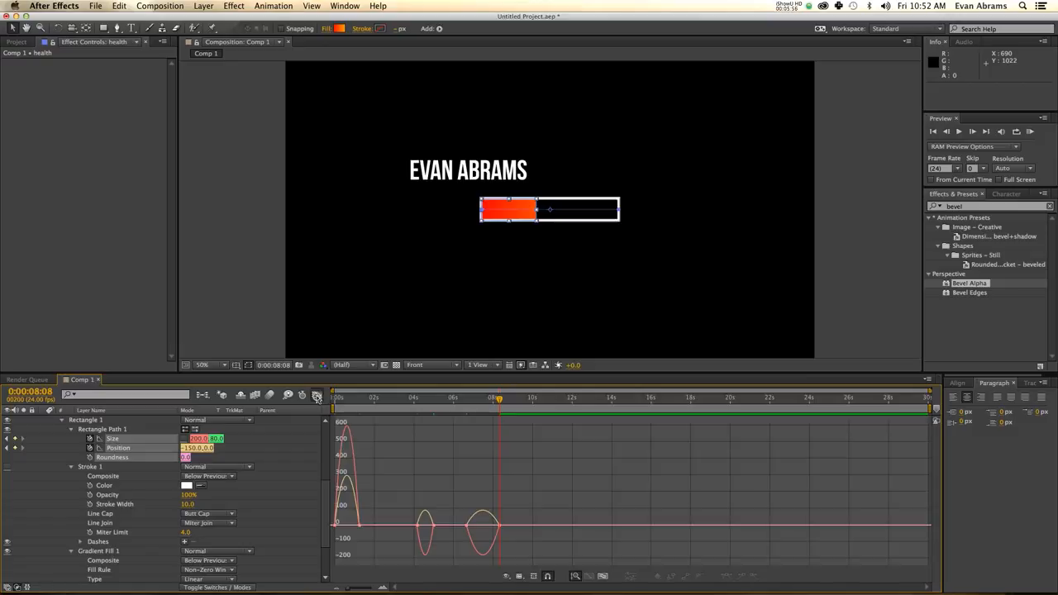
Step: Reshape the Size and Position speed curves so the initial fill and both drops start fast and slow down gradually
drag(509, 504, 335, 537)
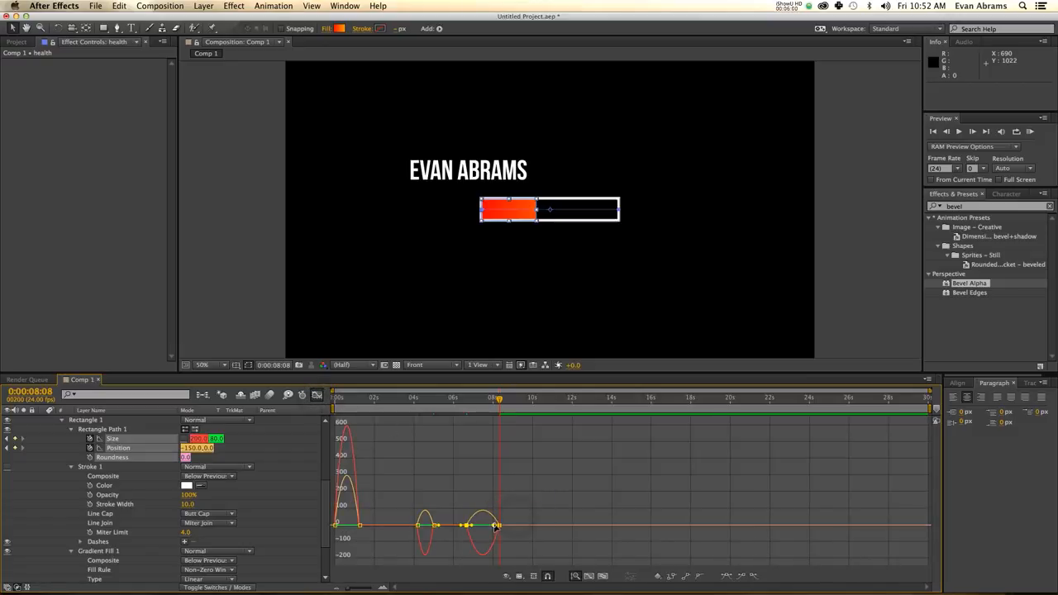
drag(495, 526, 414, 482)
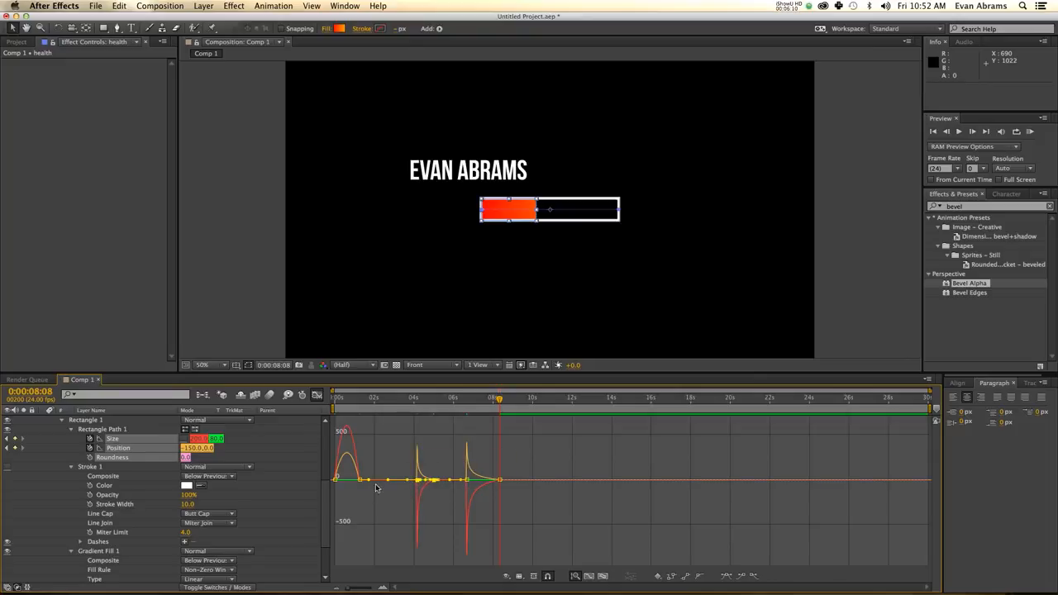
drag(370, 470, 334, 481)
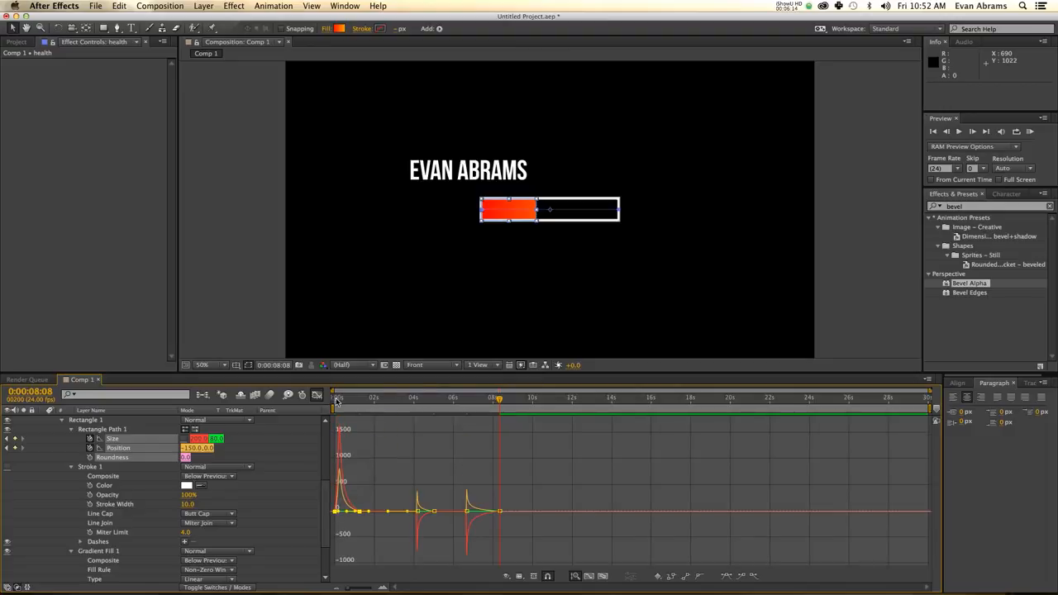
Step: Play back the eased health animation from 0:00:00:00, from 0:00:03:17 and from 0:00:06:15 to check each change
click(336, 400)
key(space)
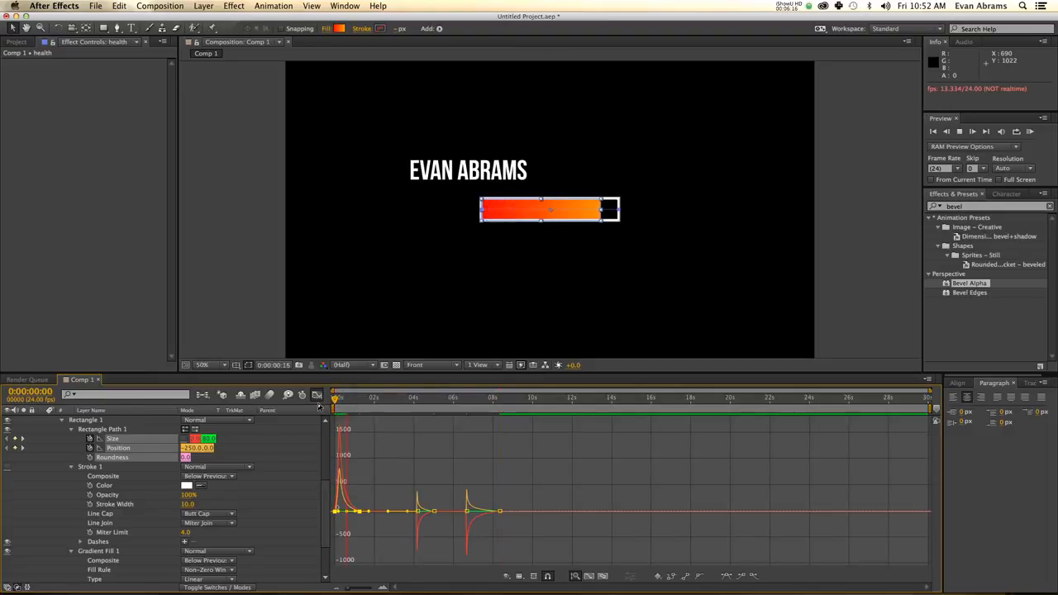
key(space)
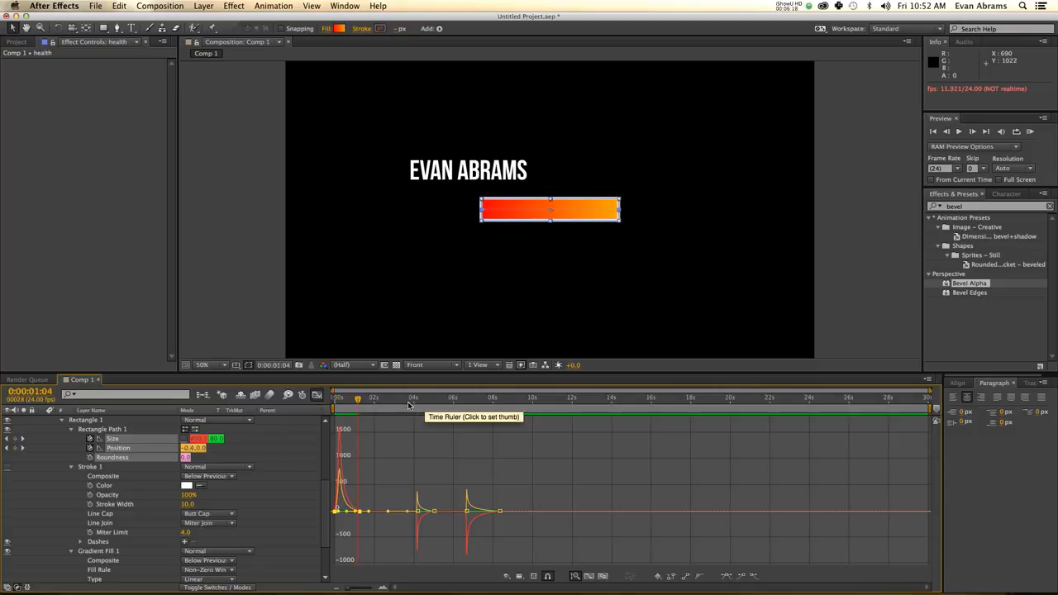
click(408, 400)
key(space)
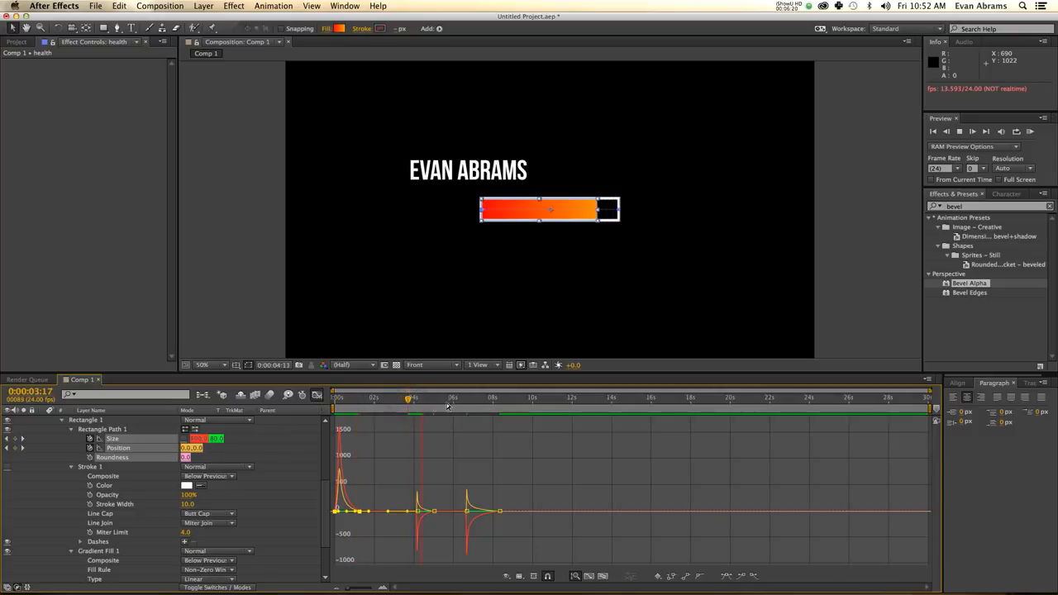
key(space)
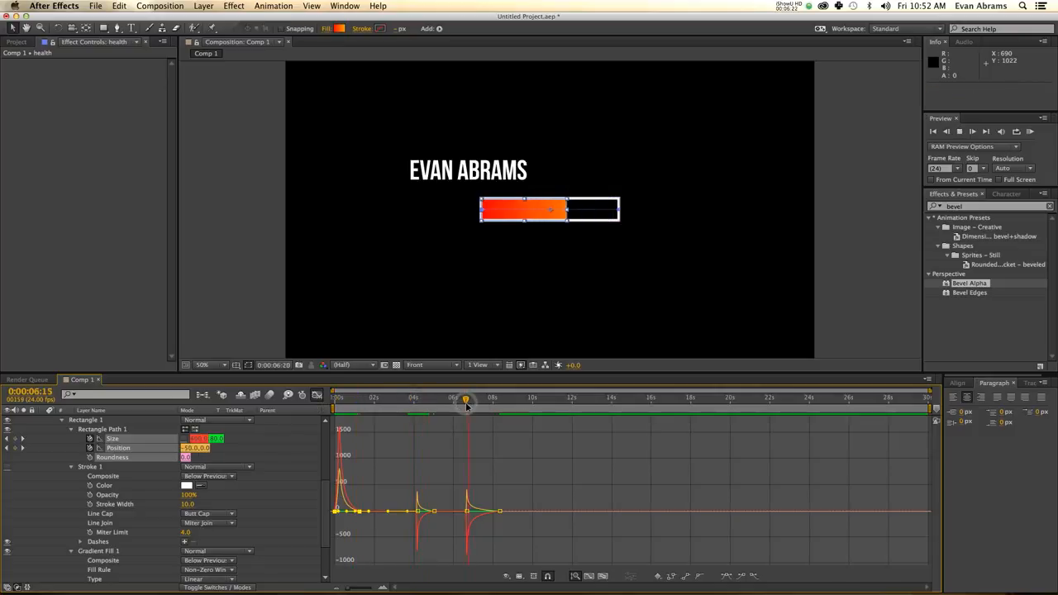
click(492, 488)
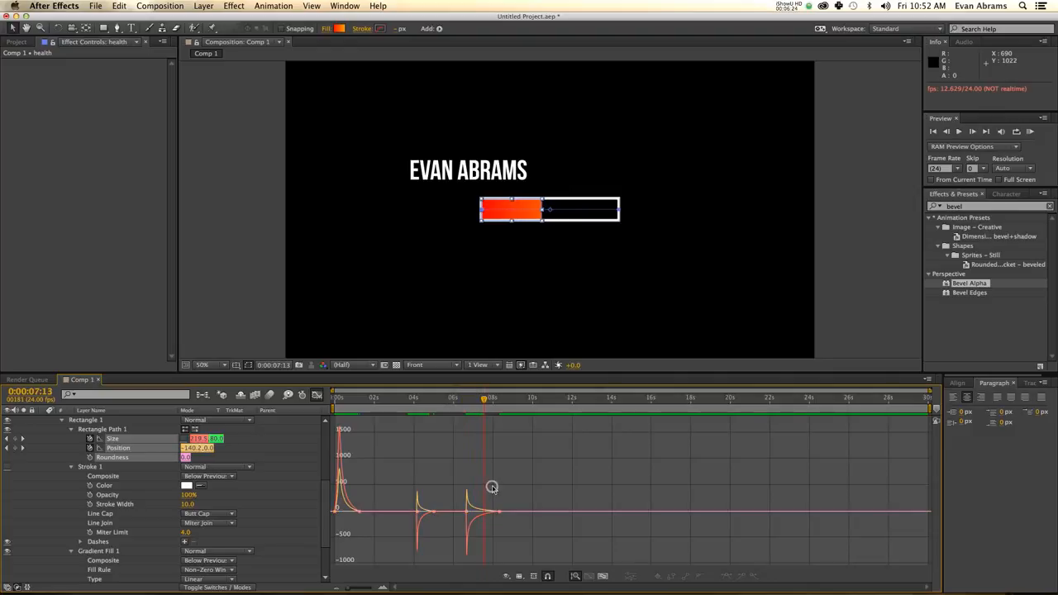
double_click(488, 410)
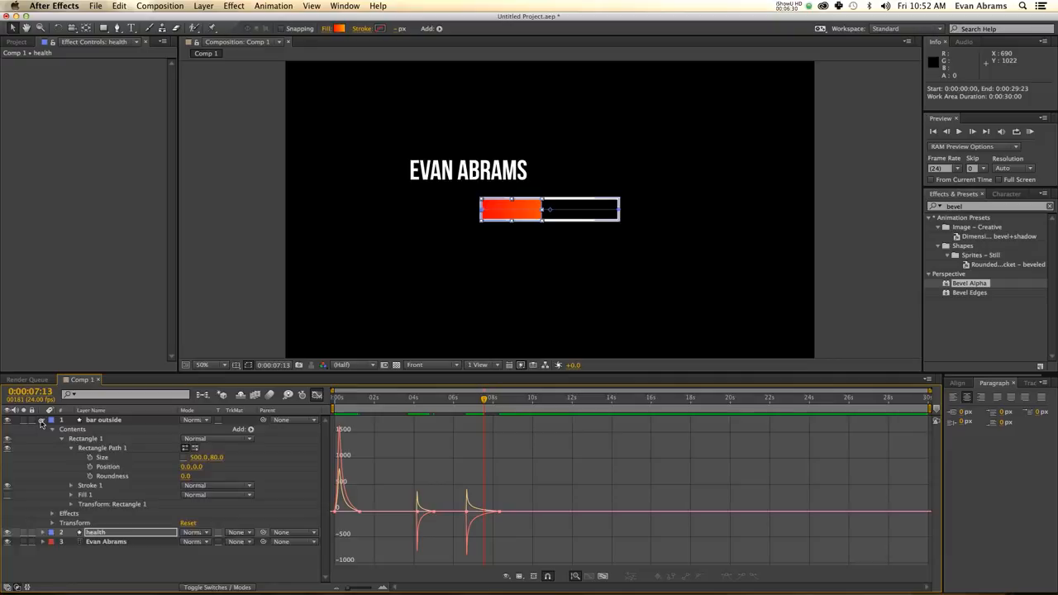
Step: Apply the Bevel Alpha effect to the name text layer and set its Edge Thickness to 5
click(41, 419)
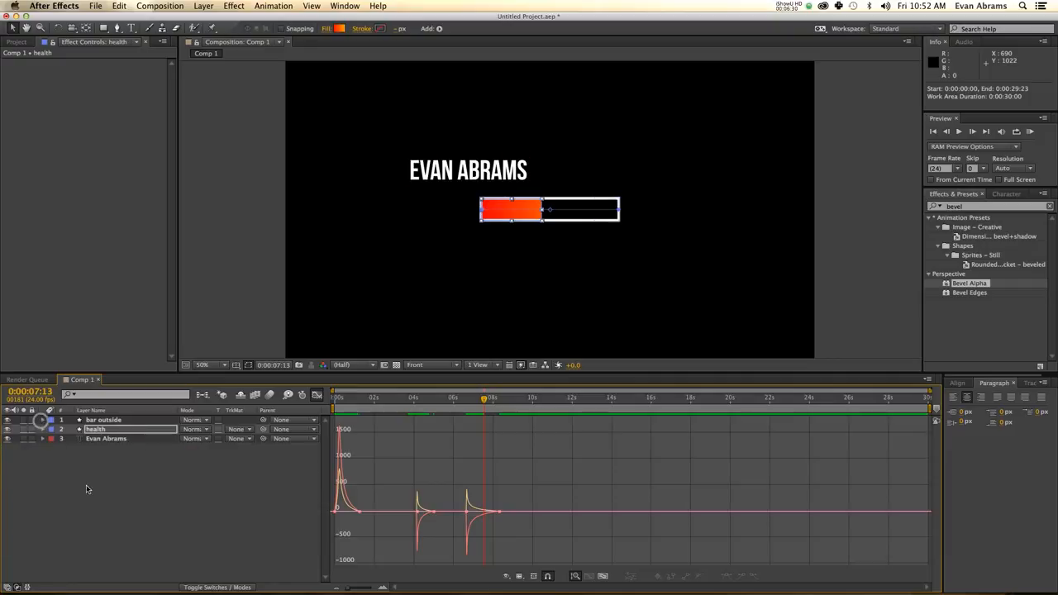
click(100, 442)
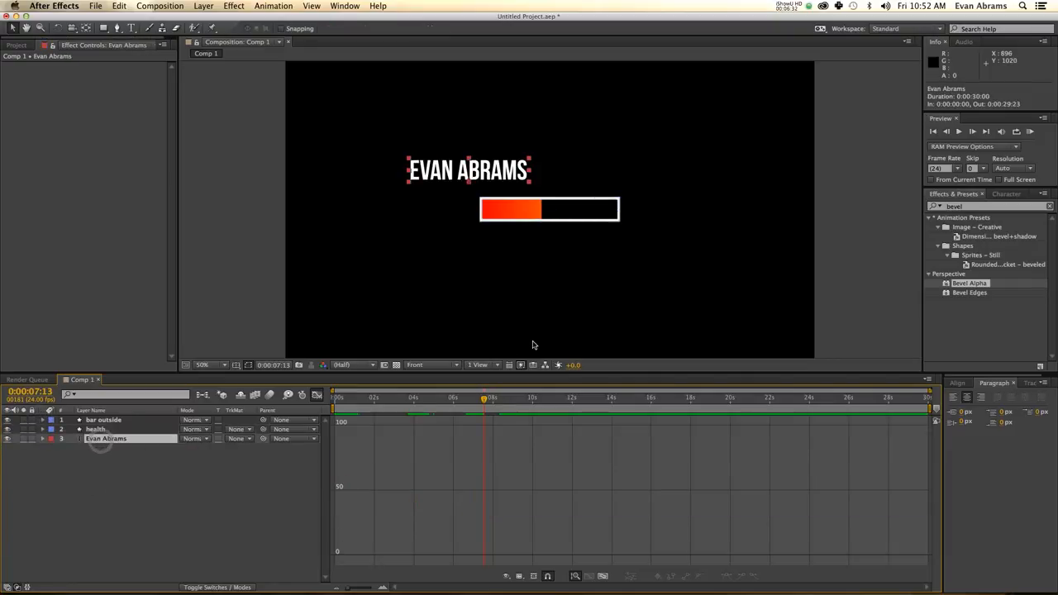
double_click(970, 284)
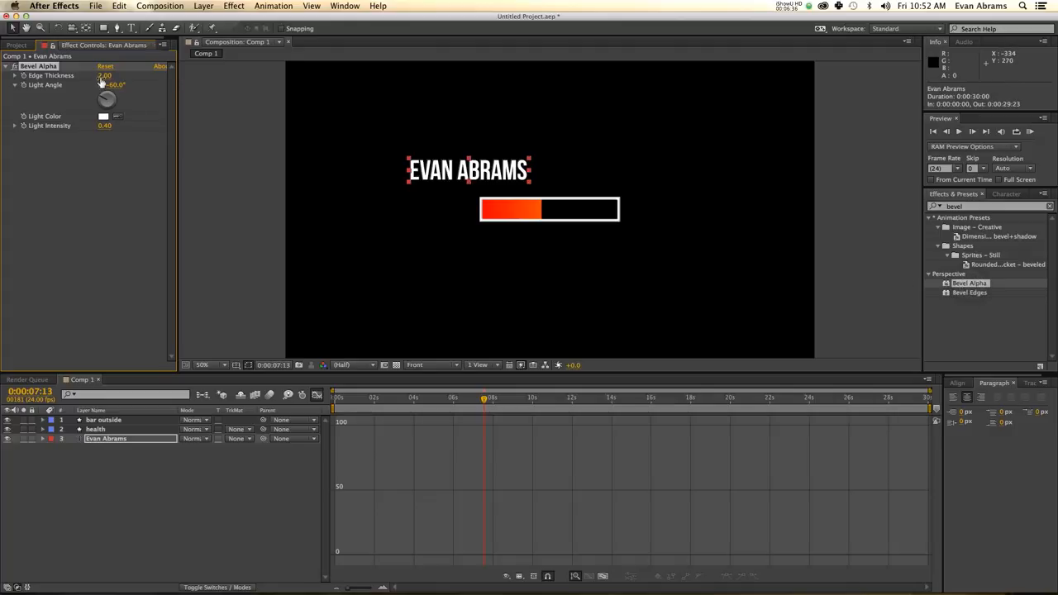
text(5)
key(Return)
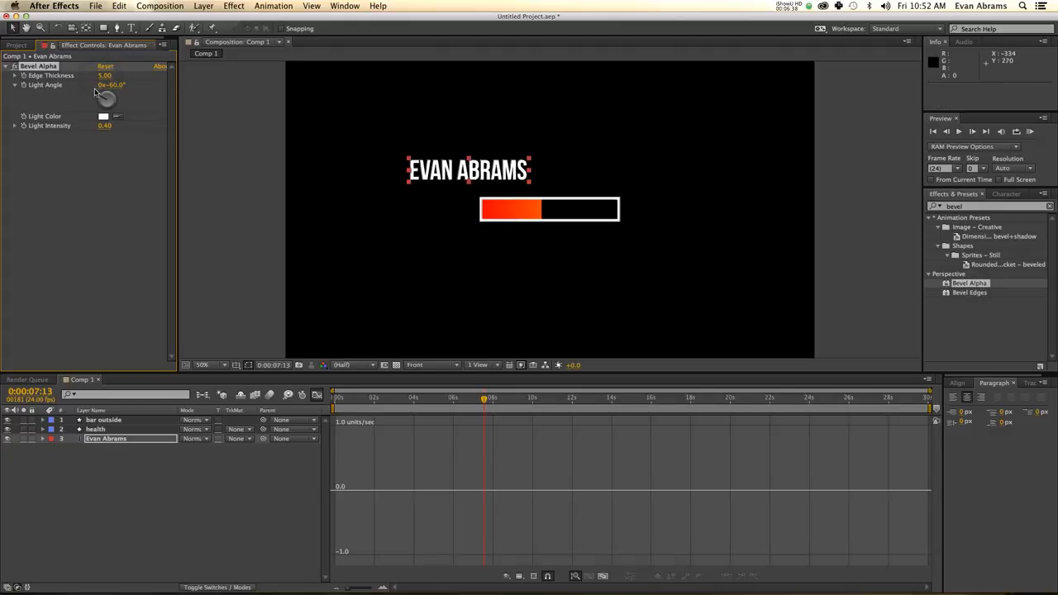
click(153, 467)
Step: Move the name text directly above the health bar, flush with its left edge, and nudge it up 10 px
click(113, 439)
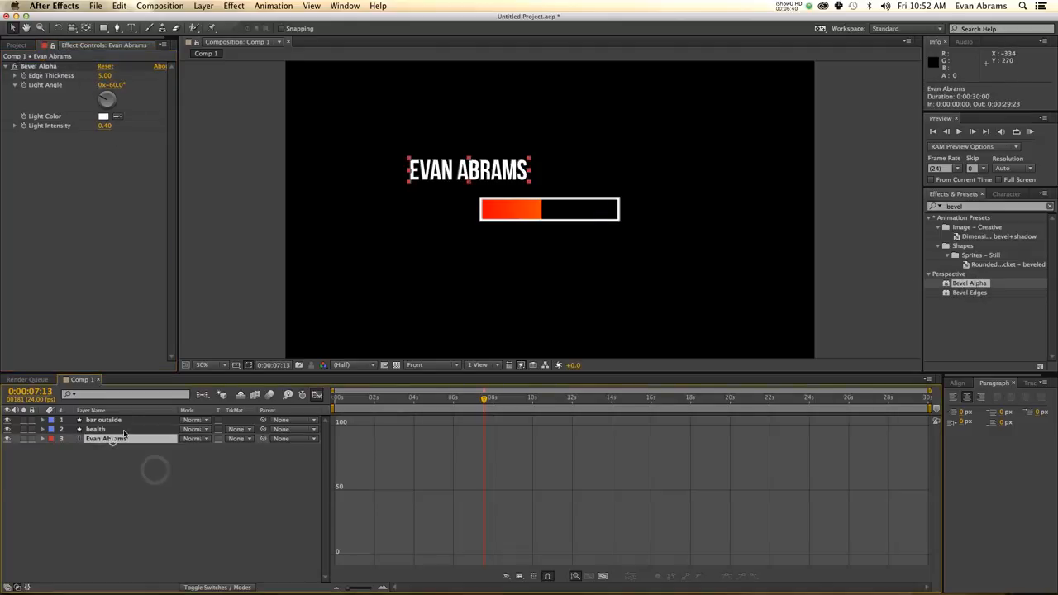
mouse_move(411, 175)
mouse_down()
mouse_move(453, 178)
mouse_move(486, 199)
mouse_up()
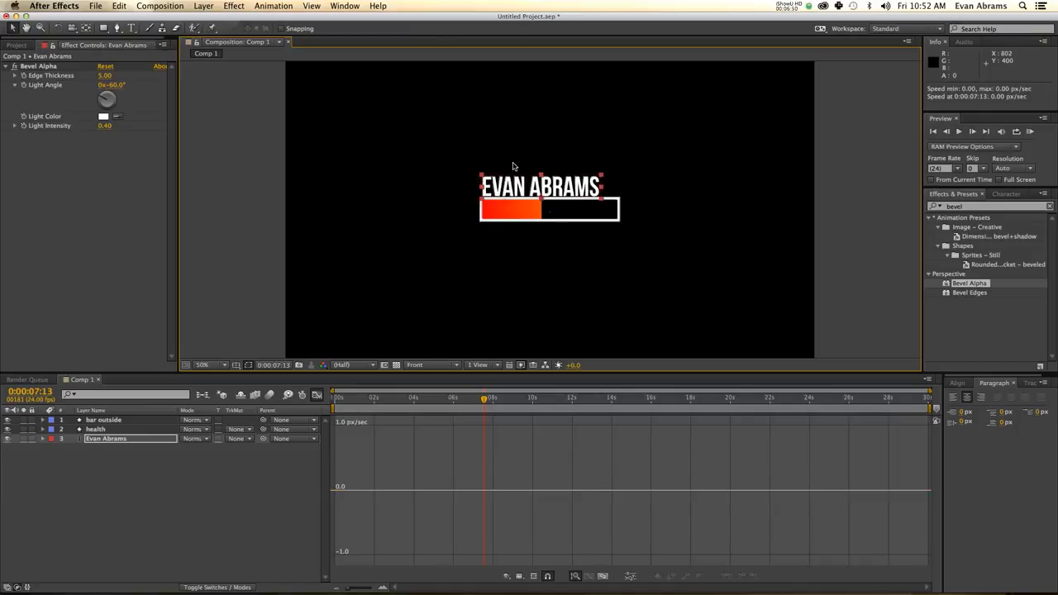
key(shift+Up)
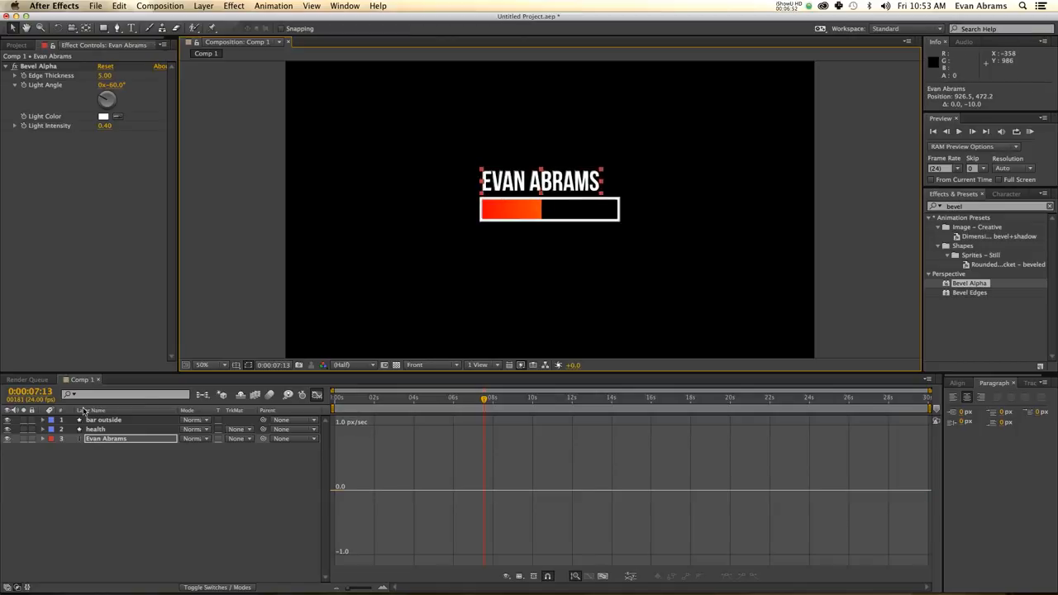
click(132, 494)
Step: Move the bar outside, health and name text layers together into the upper-left corner of the composition
key(comma)
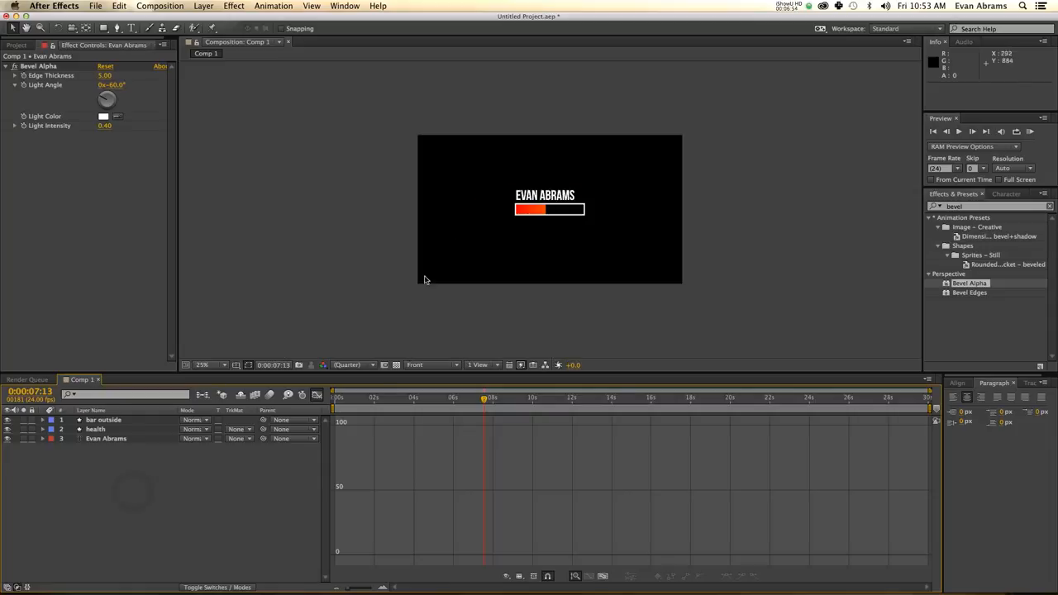
click(103, 438)
shift+click(103, 421)
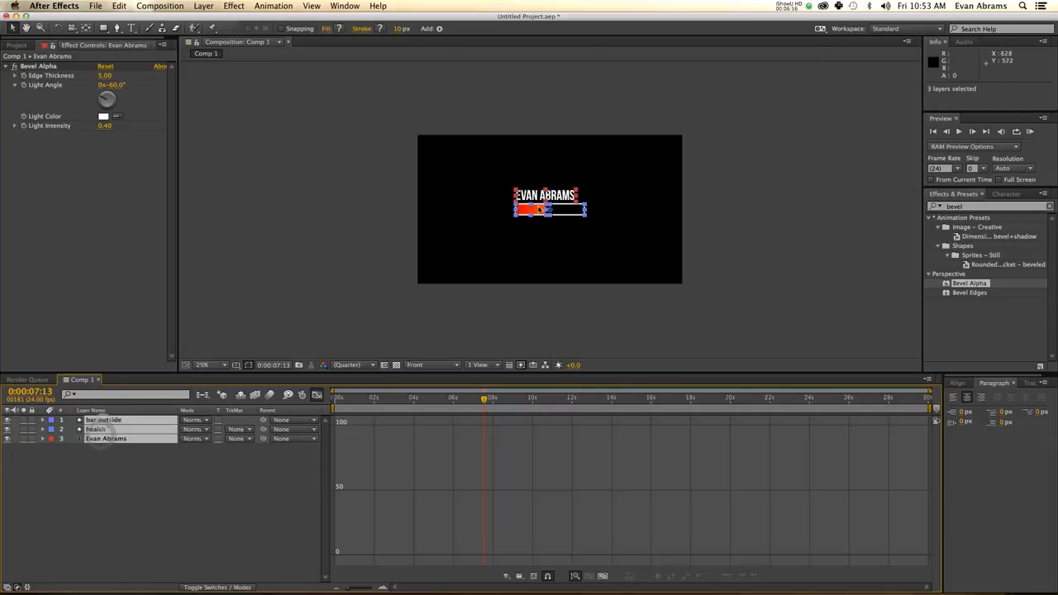
drag(569, 197, 490, 157)
click(226, 511)
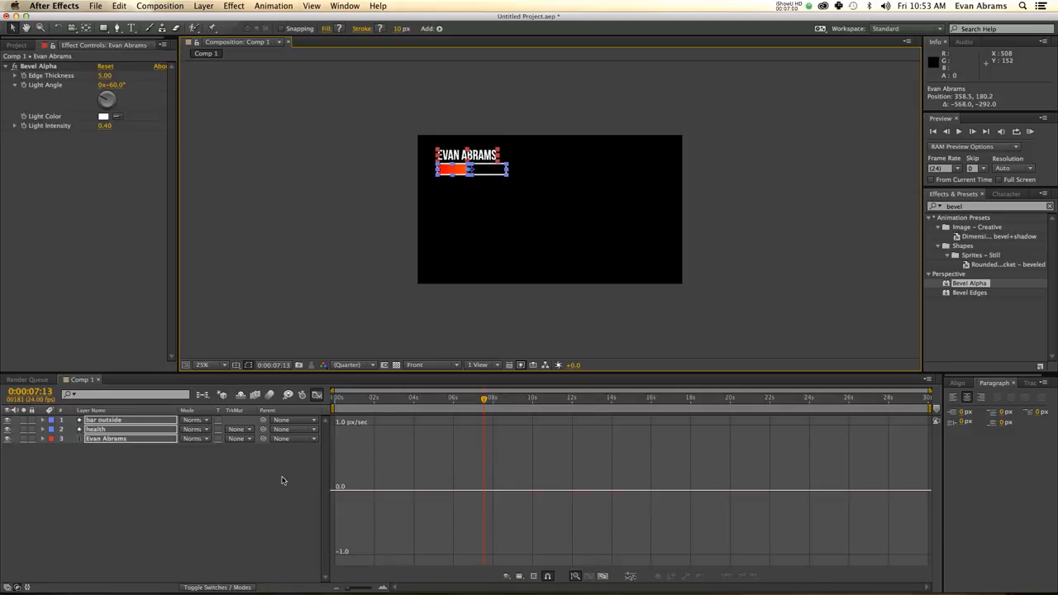
Step: Play the repositioned health bar animation from 0:00:00:00 to check the initial fill
drag(356, 404, 332, 403)
key(space)
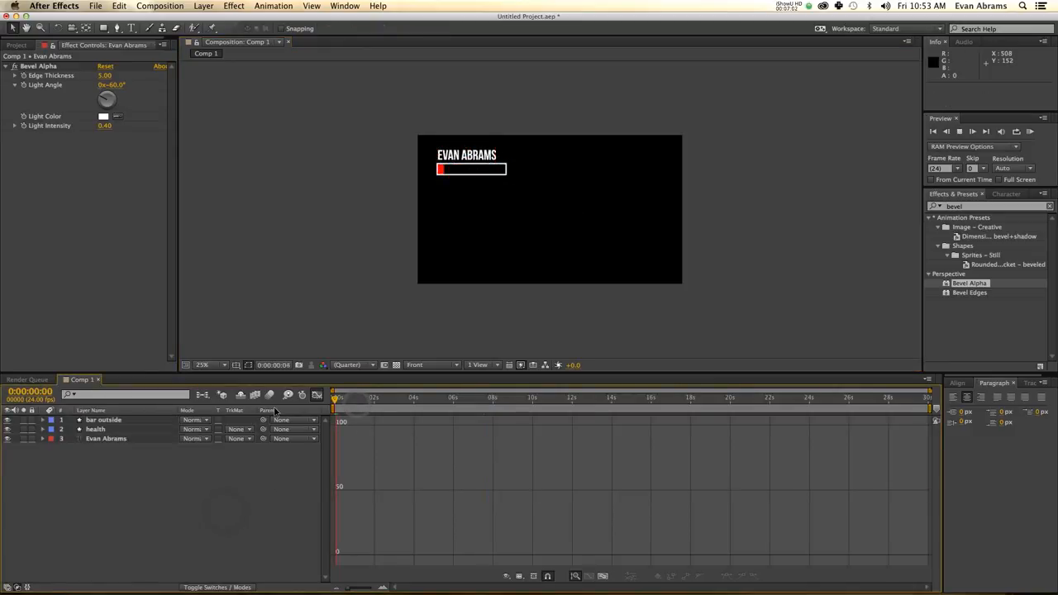
click(204, 523)
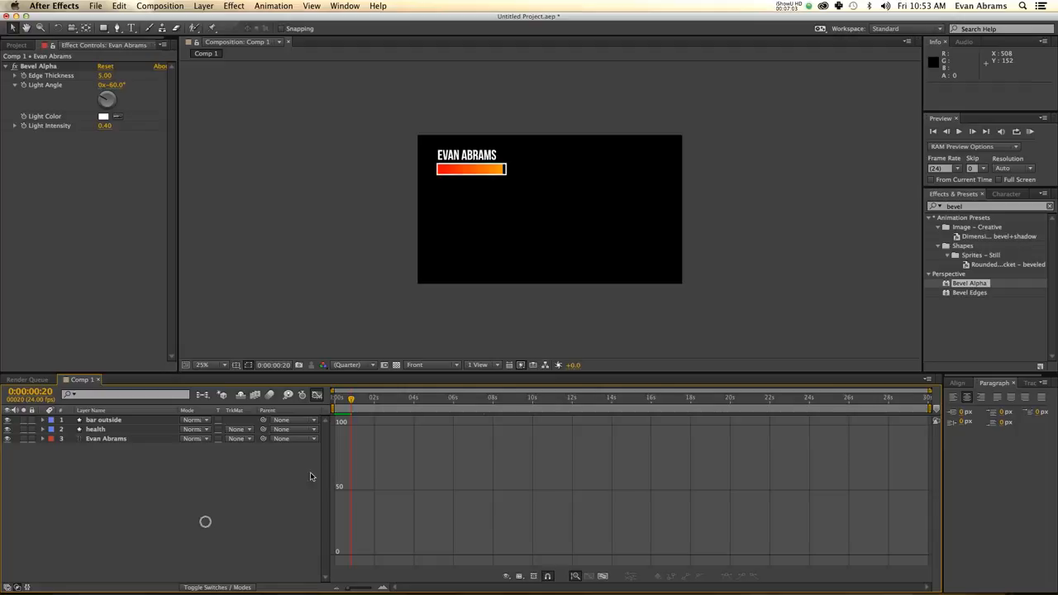
Step: Add an adjustment layer above all other layers and apply the Stylize Mosaic effect to it
click(103, 471)
right_click(163, 475)
mouse_move(273, 477)
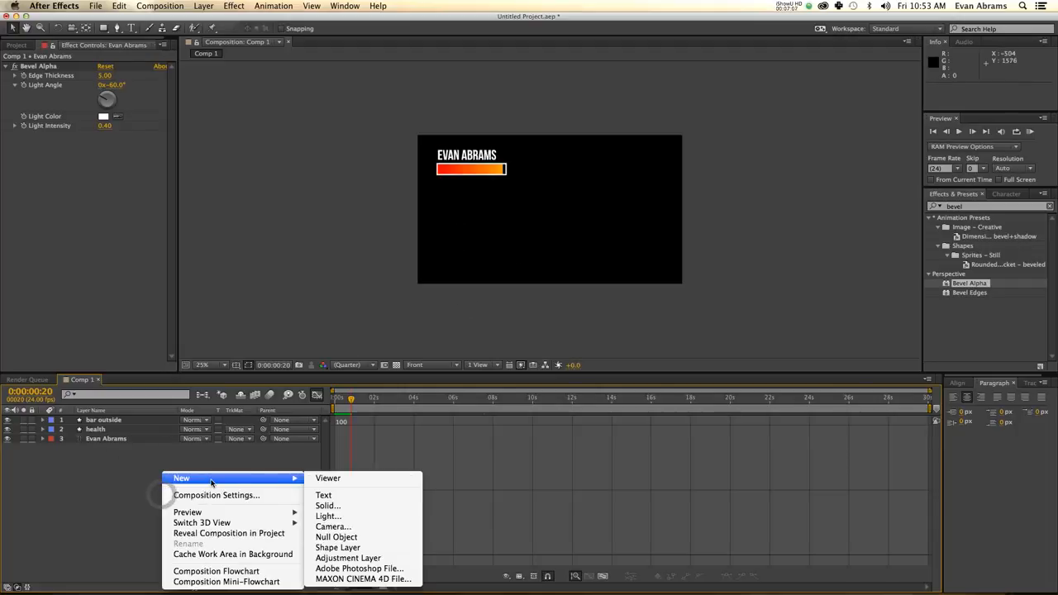
click(361, 557)
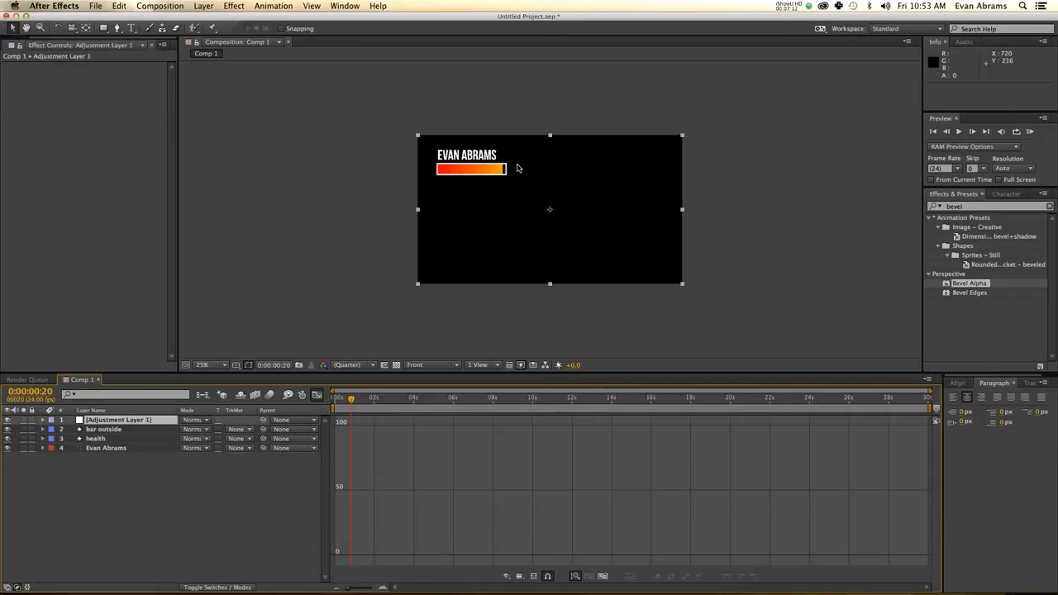
click(161, 419)
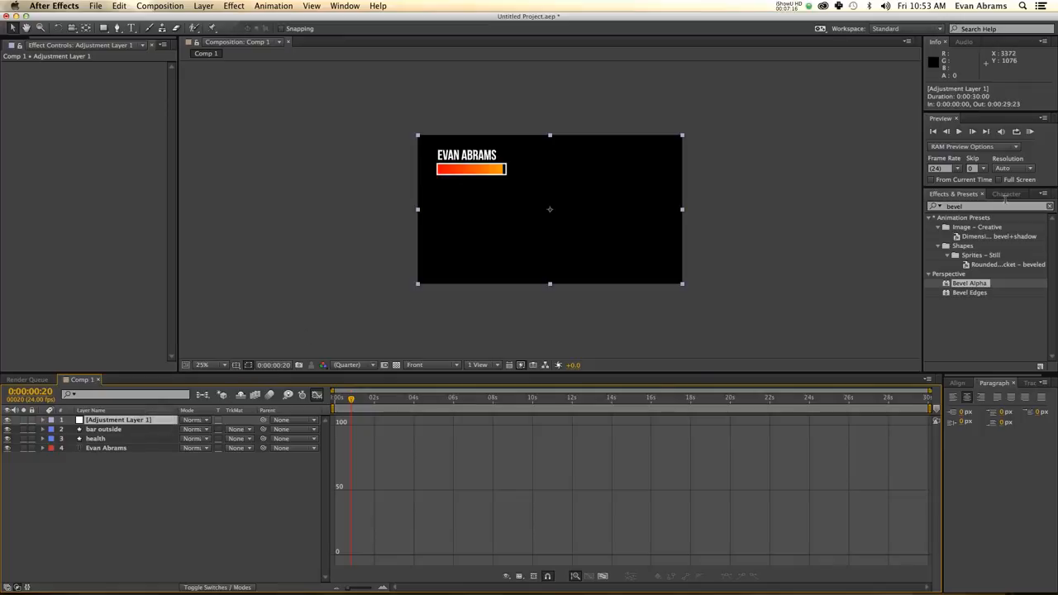
click(960, 207)
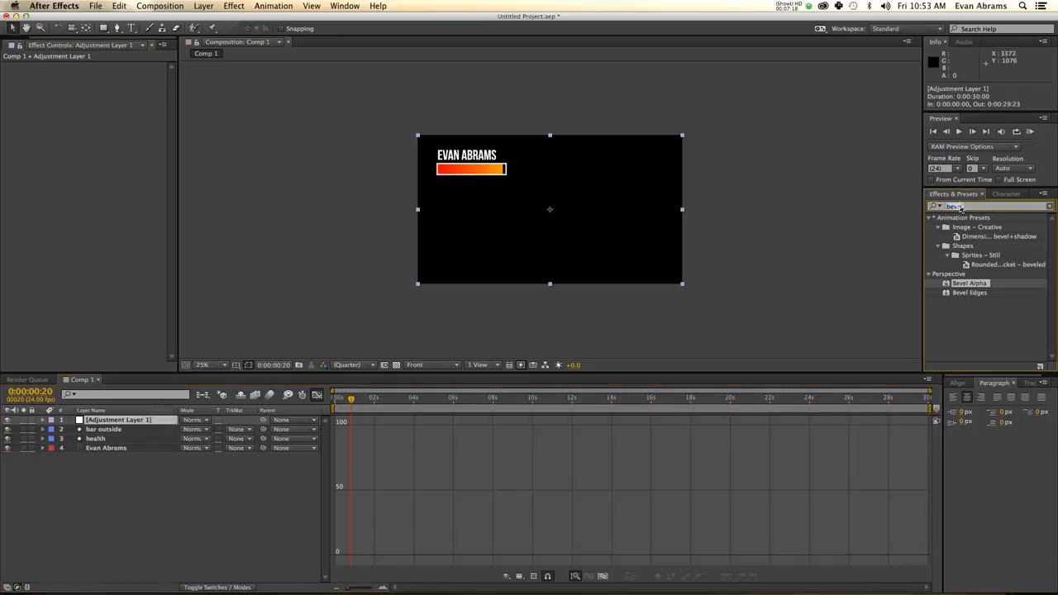
text(mosa)
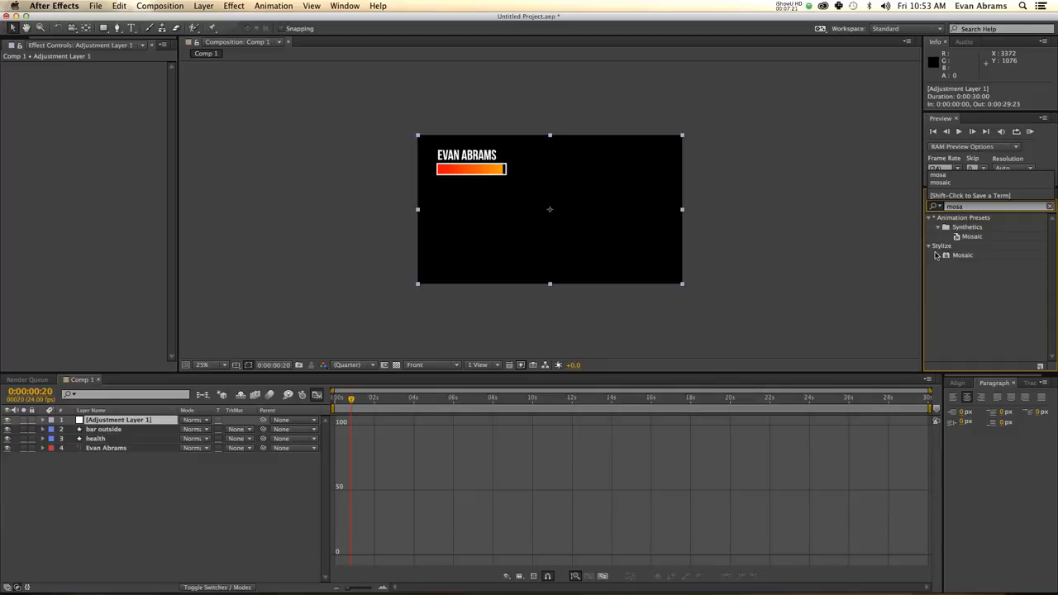
double_click(972, 255)
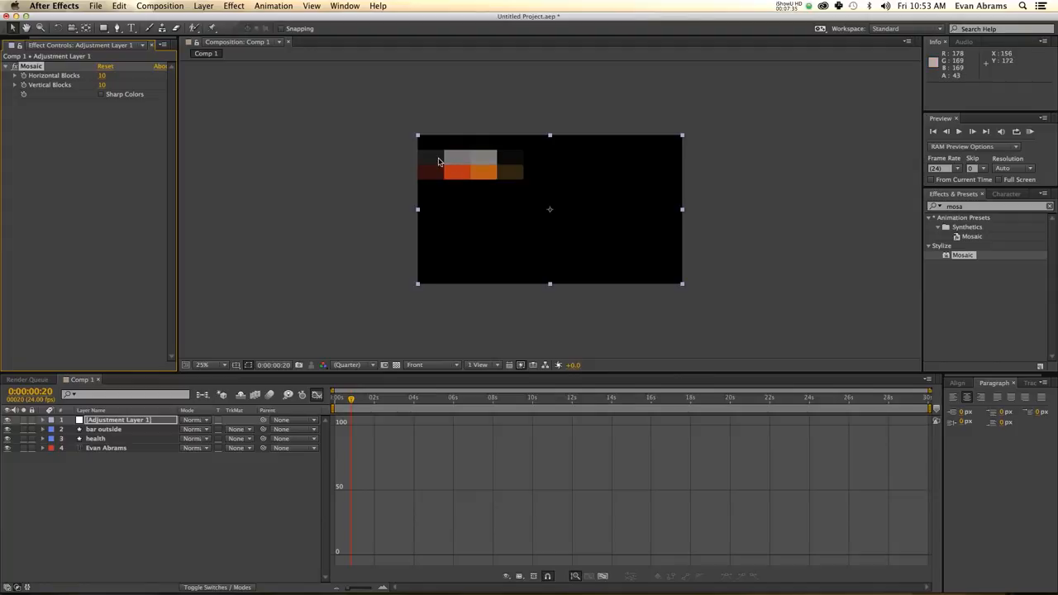
Step: Set the Mosaic effect's Horizontal Blocks to 16 and Vertical Blocks to 9
click(104, 75)
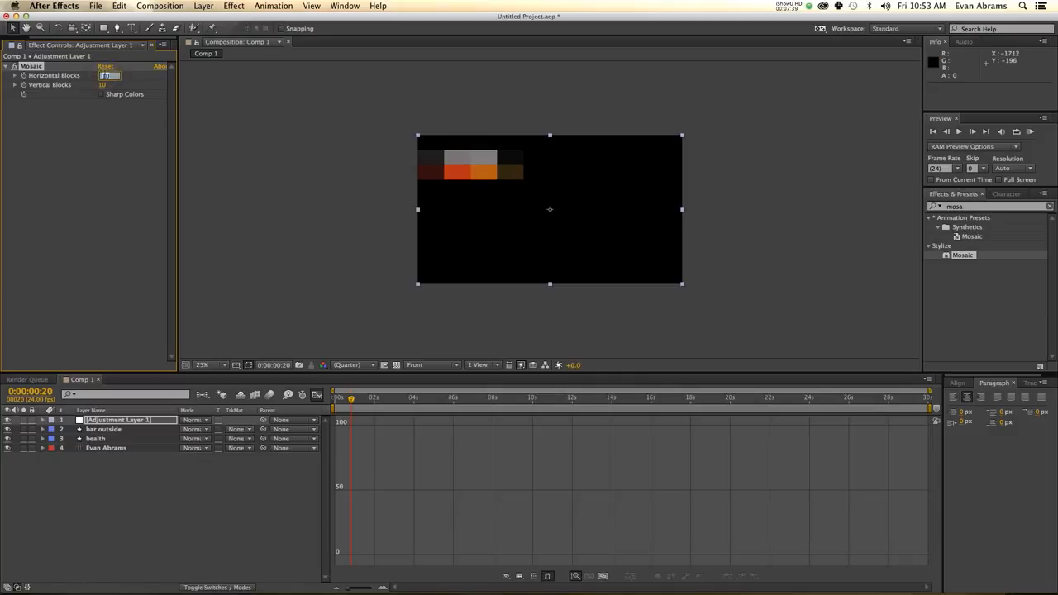
key(Tab)
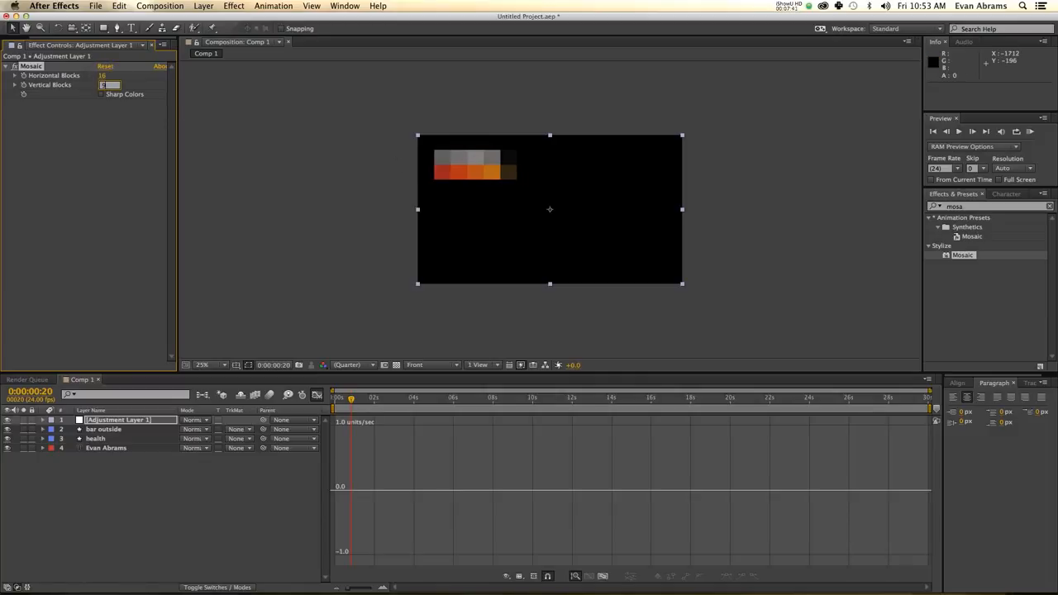
text(9)
key(Return)
key(period)
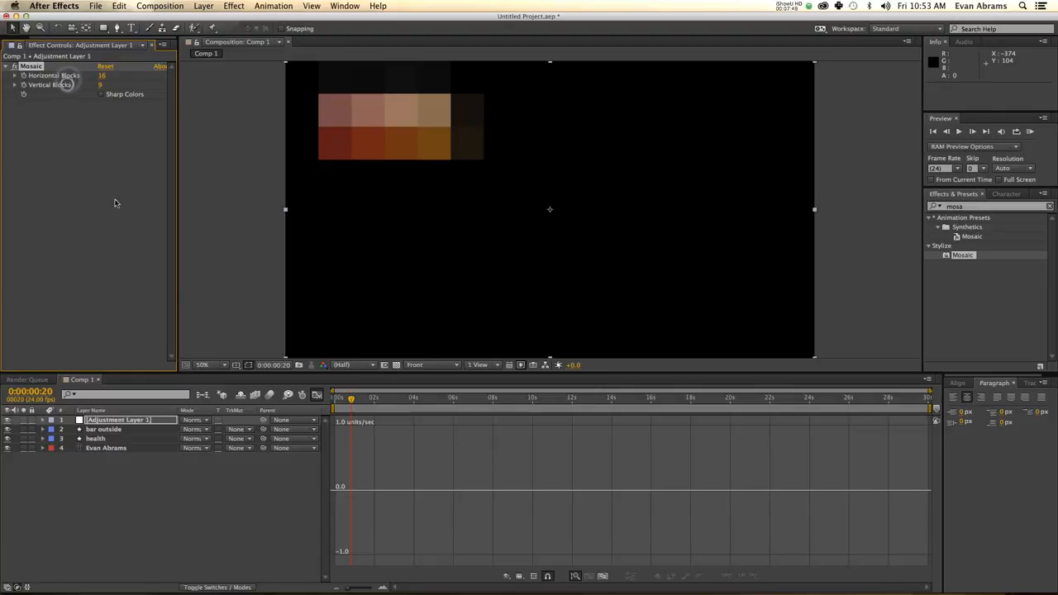
Step: Find the Slider Control effect and add it below Mosaic on the adjustment layer
click(124, 421)
click(971, 208)
double_click(970, 208)
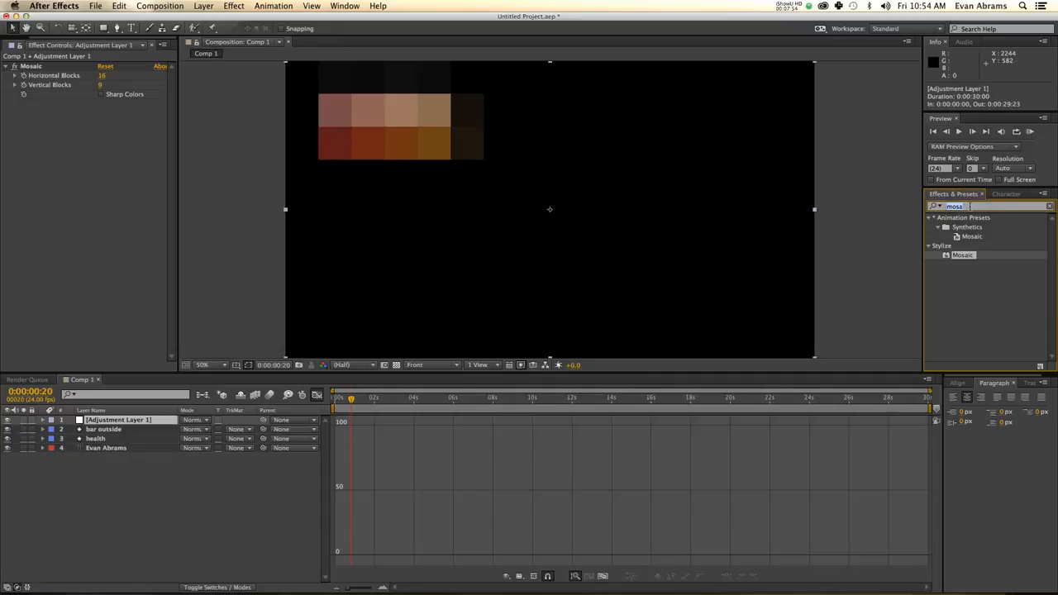
text(slider)
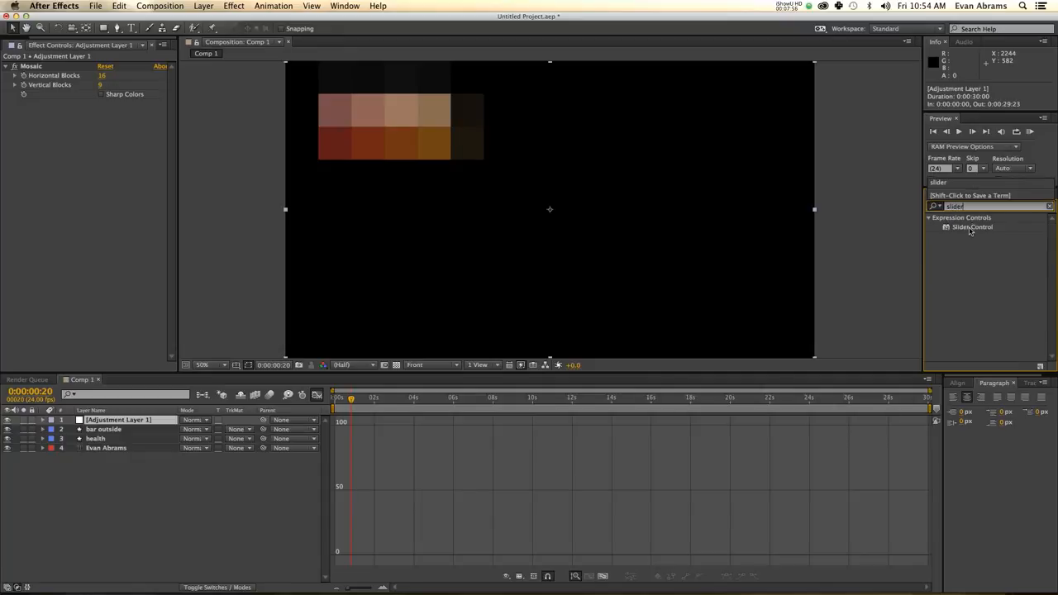
drag(971, 231, 93, 191)
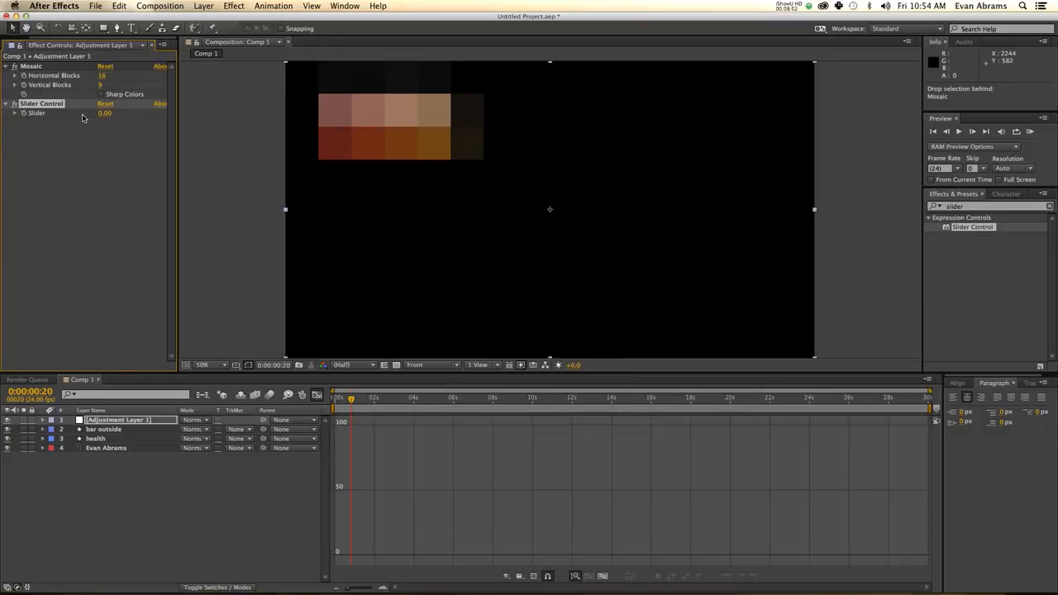
Step: Enable expressions on Mosaic's Horizontal Blocks and Vertical Blocks and link both to the Slider Control's Slider value
alt+click(23, 75)
alt+click(24, 85)
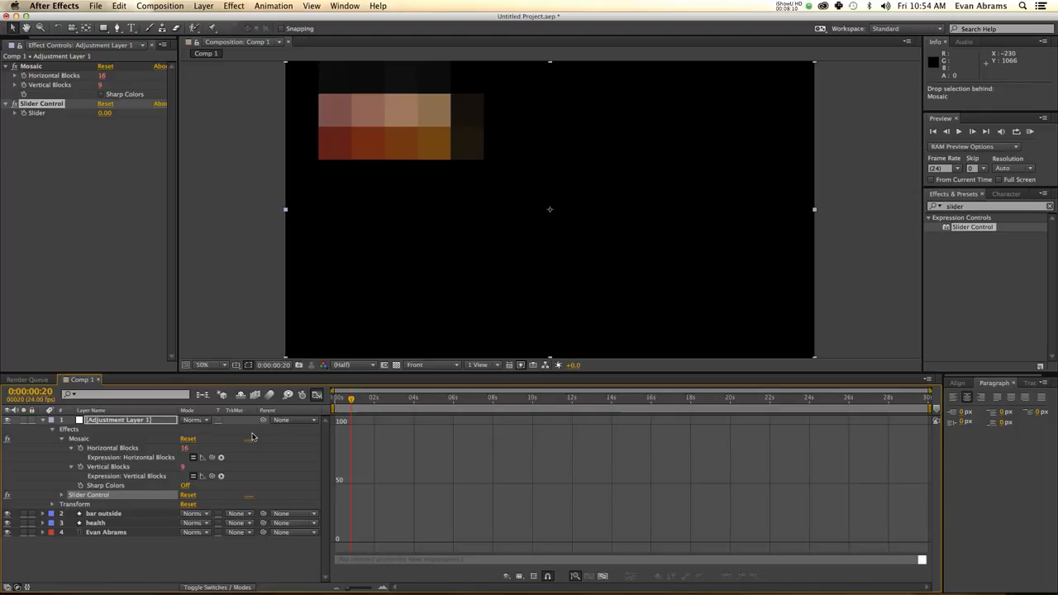
click(60, 496)
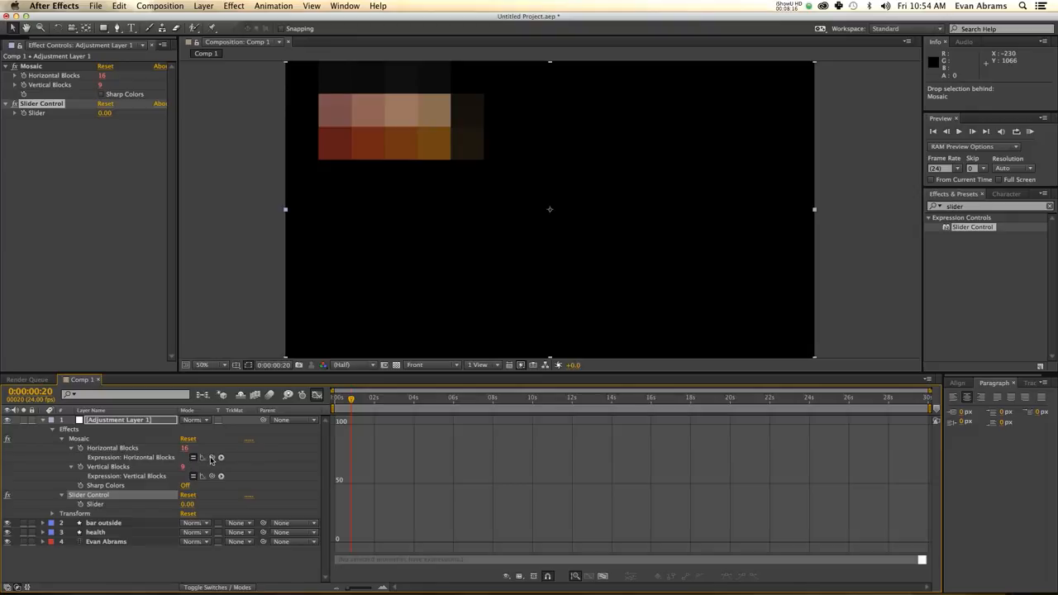
drag(212, 459, 108, 504)
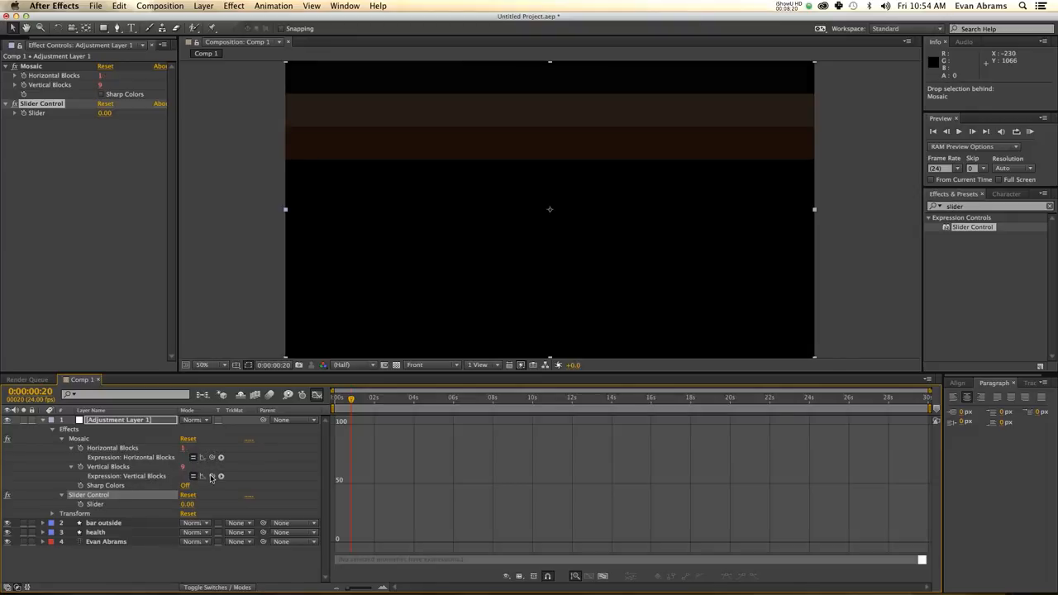
drag(212, 476, 138, 508)
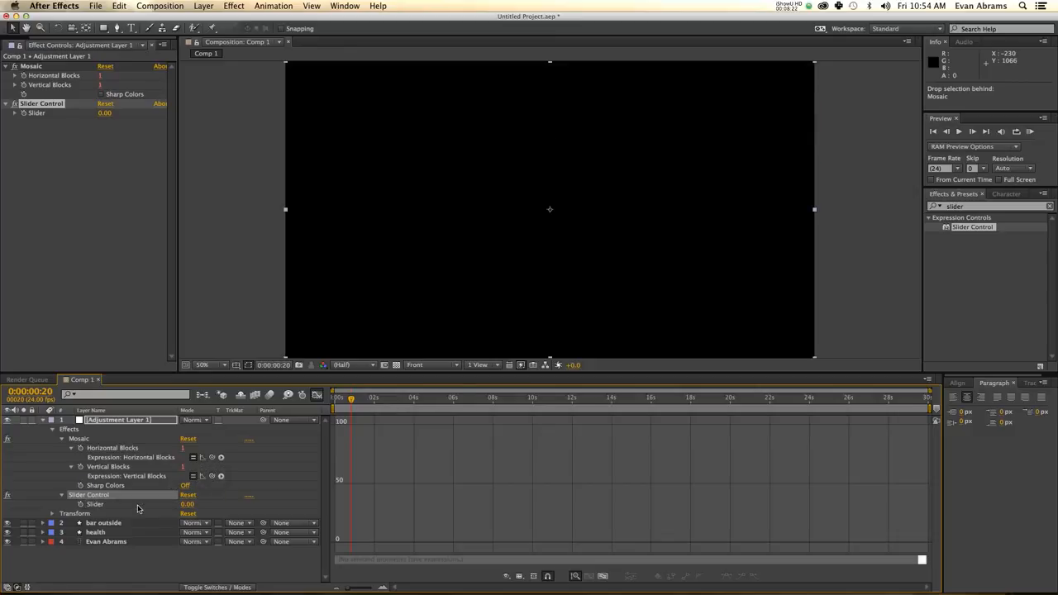
Step: Show the adjustment layer's Mosaic expressions in the layer-bar view instead of the Graph Editor and set the Slider to 1
click(137, 420)
key(u)
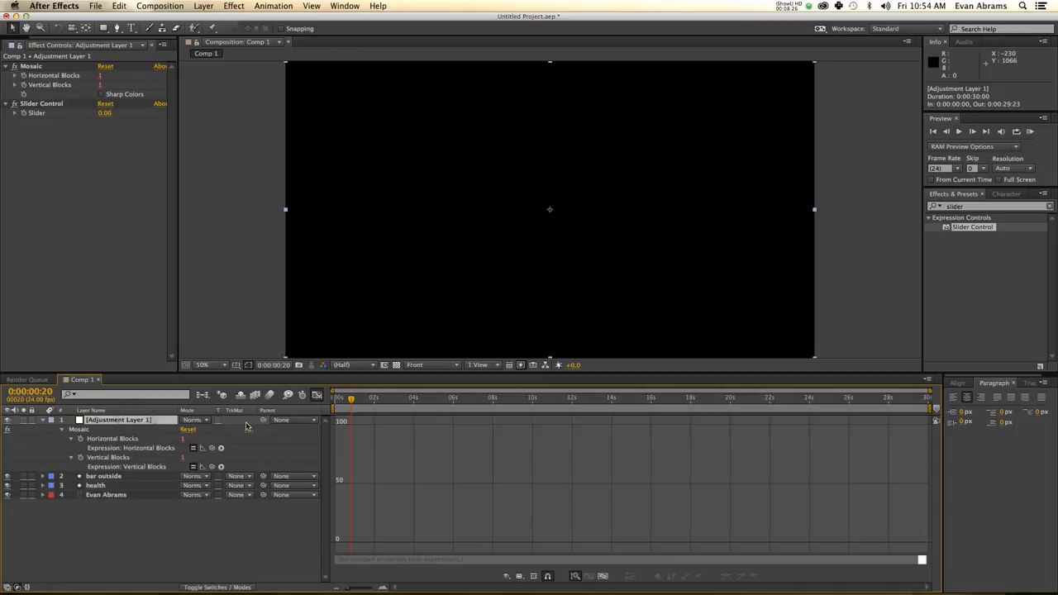
key(u)
key(u)
click(319, 396)
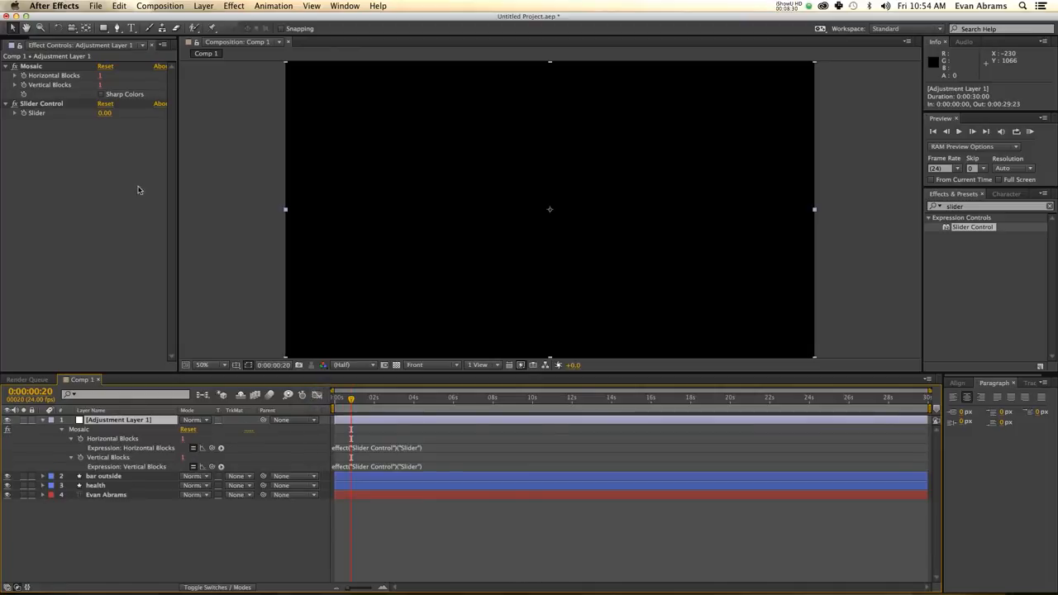
click(104, 114)
text(1)
key(Return)
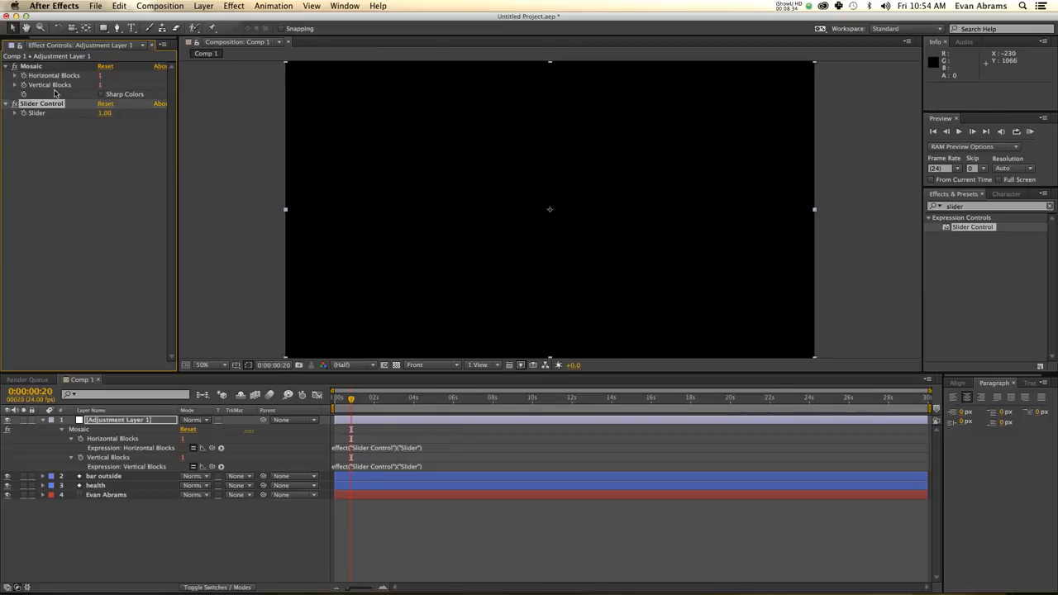
Step: Multiply the slider expression by 16 for Horizontal Blocks and by 9 for Vertical Blocks
click(424, 448)
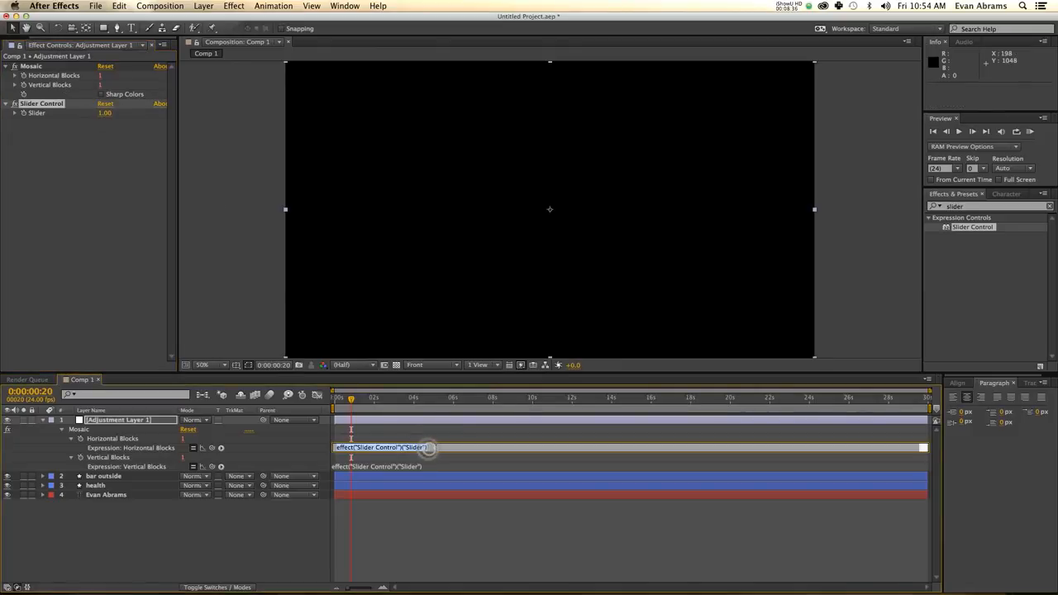
click(433, 447)
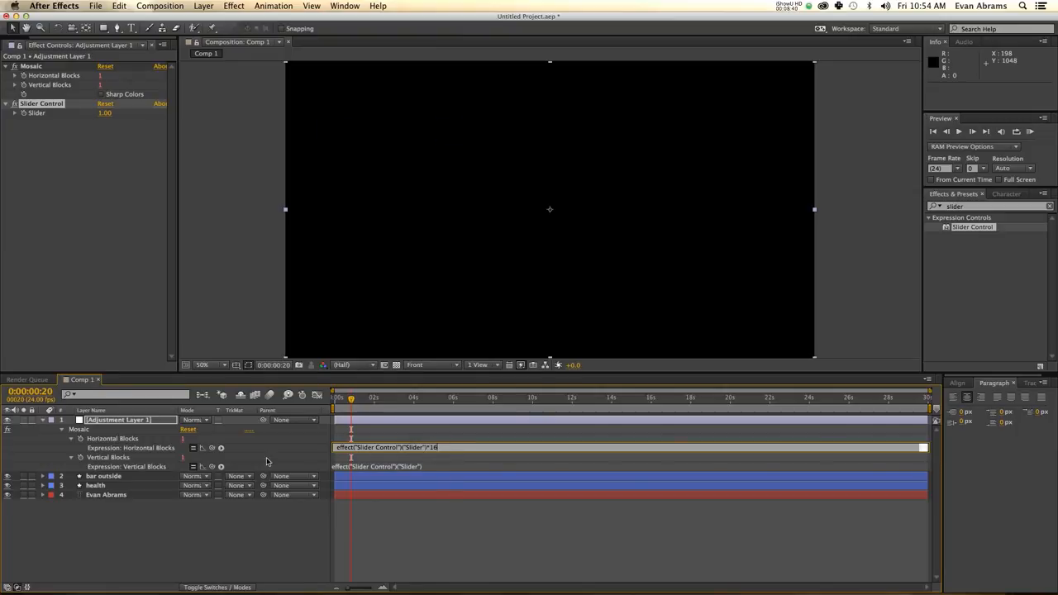
click(431, 467)
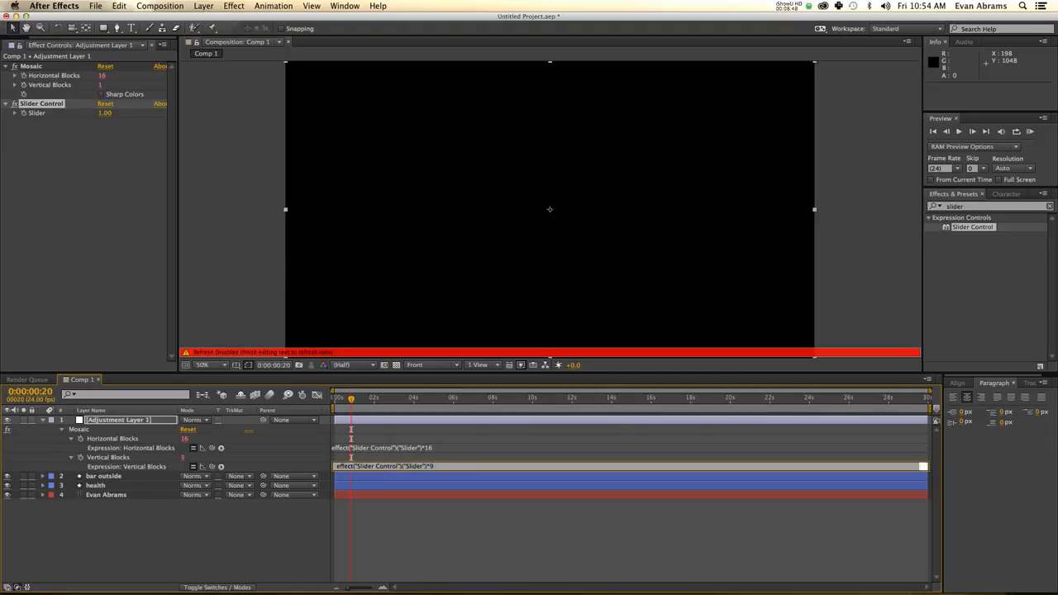
key(KP_Enter)
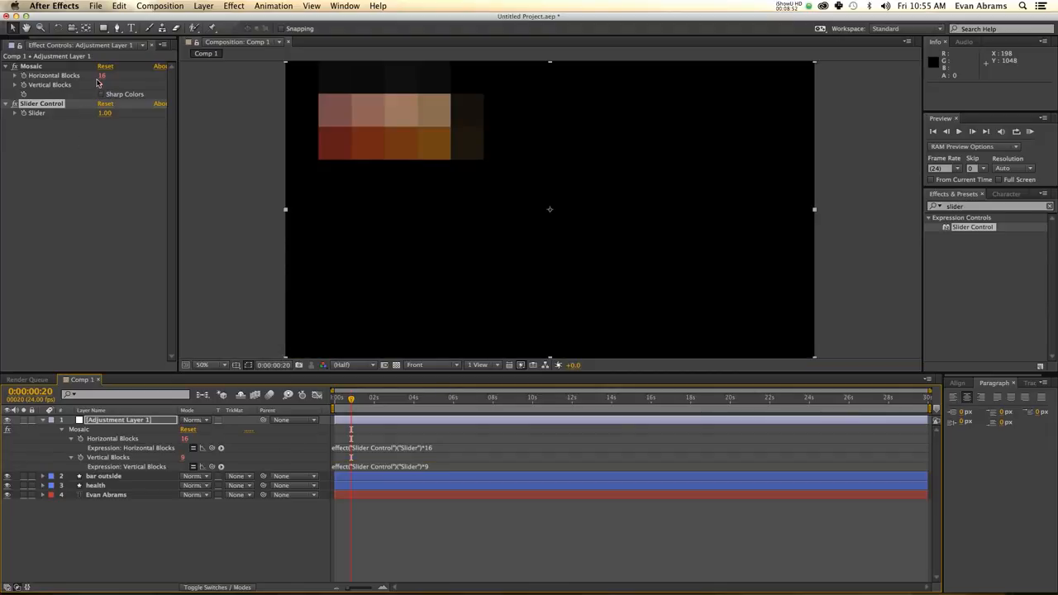
Step: Set the adjustment layer's Slider to 16 and turn on Sharp Colors for the Mosaic effect
click(105, 114)
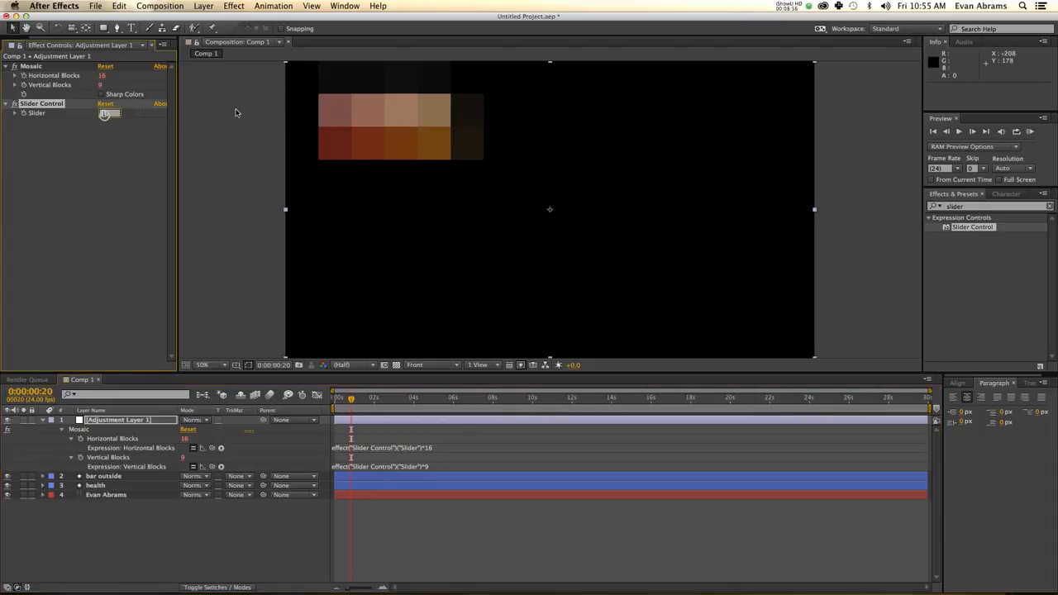
text(16)
key(Return)
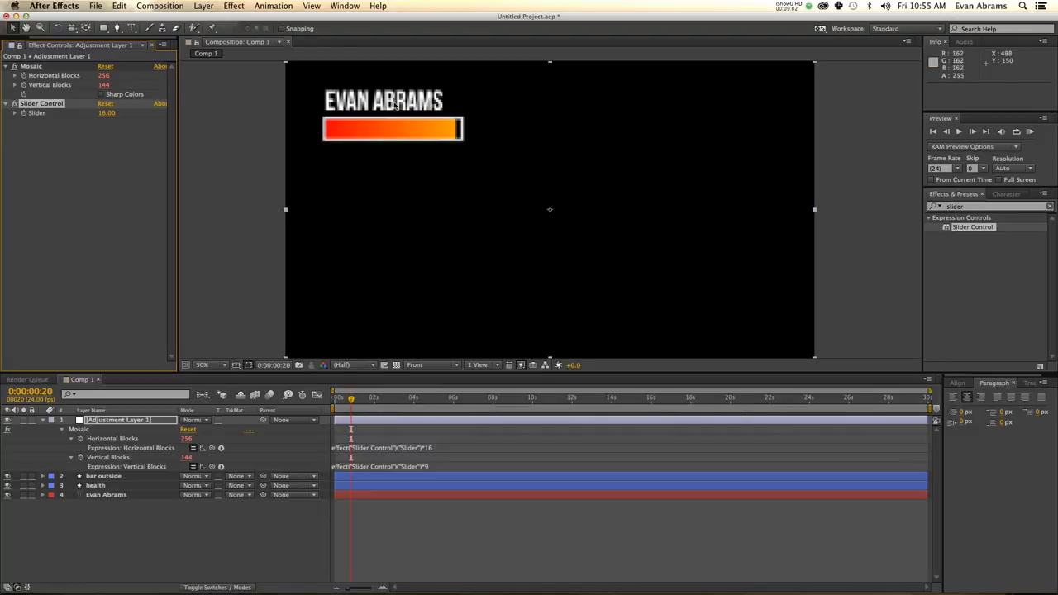
click(101, 95)
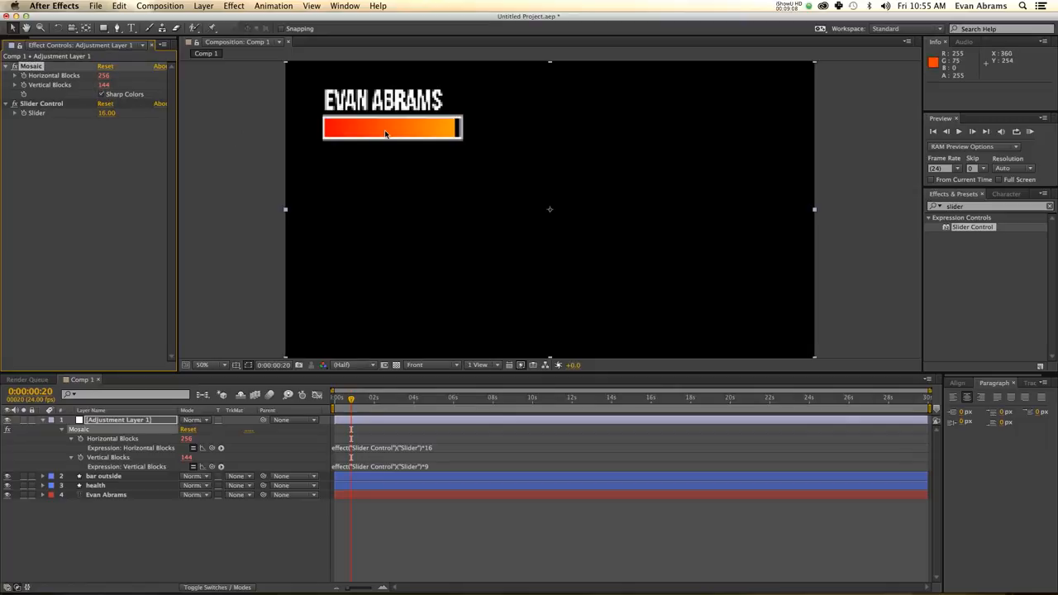
key(comma)
key(period)
Step: Try Slider values of 26 and 32 on the adjustment layer to compare finer pixelation
click(108, 113)
text(26)
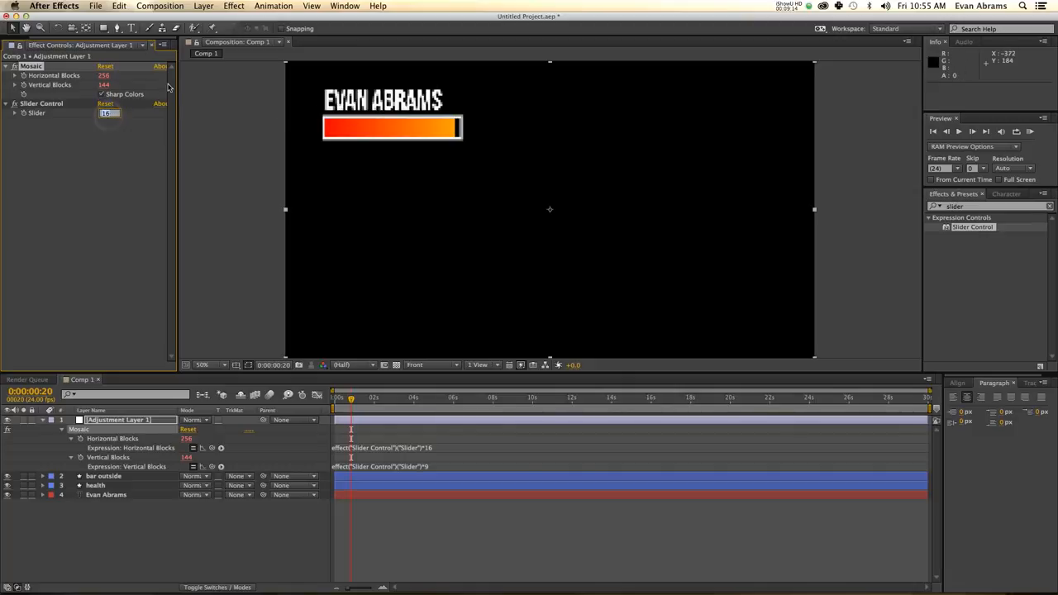
key(Return)
key(Down)
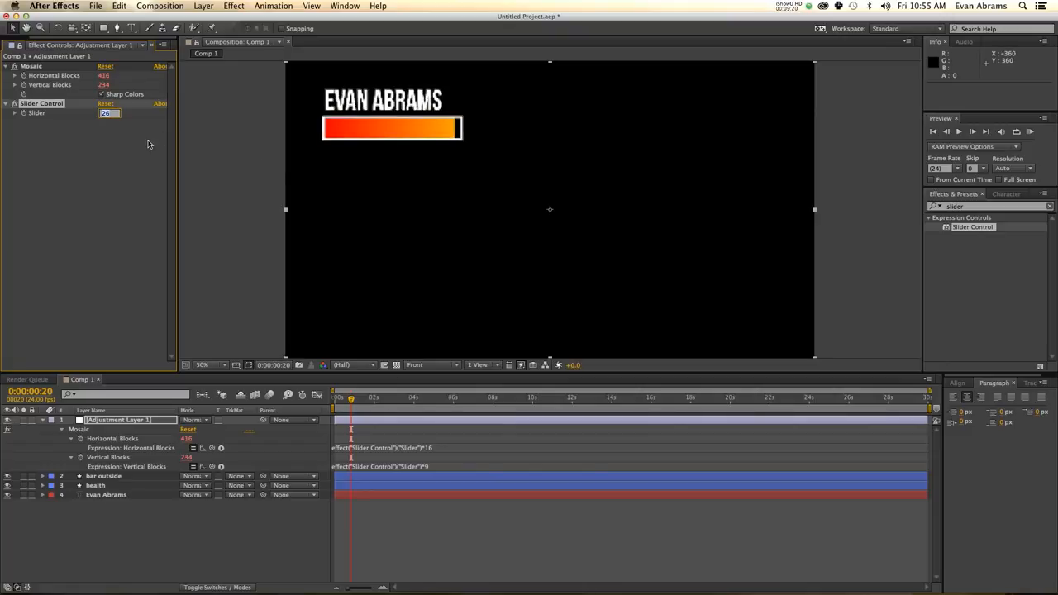
key(Return)
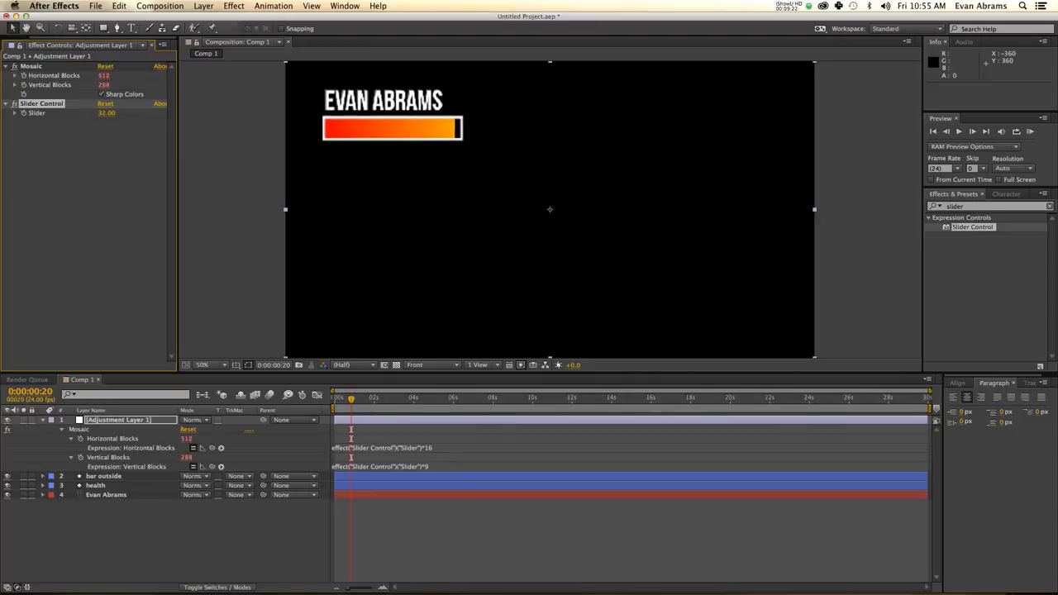
Step: Set the adjustment layer's Slider back to 16 and preview the pixelated health bar from 0:00:02:13
drag(369, 396, 404, 398)
click(106, 120)
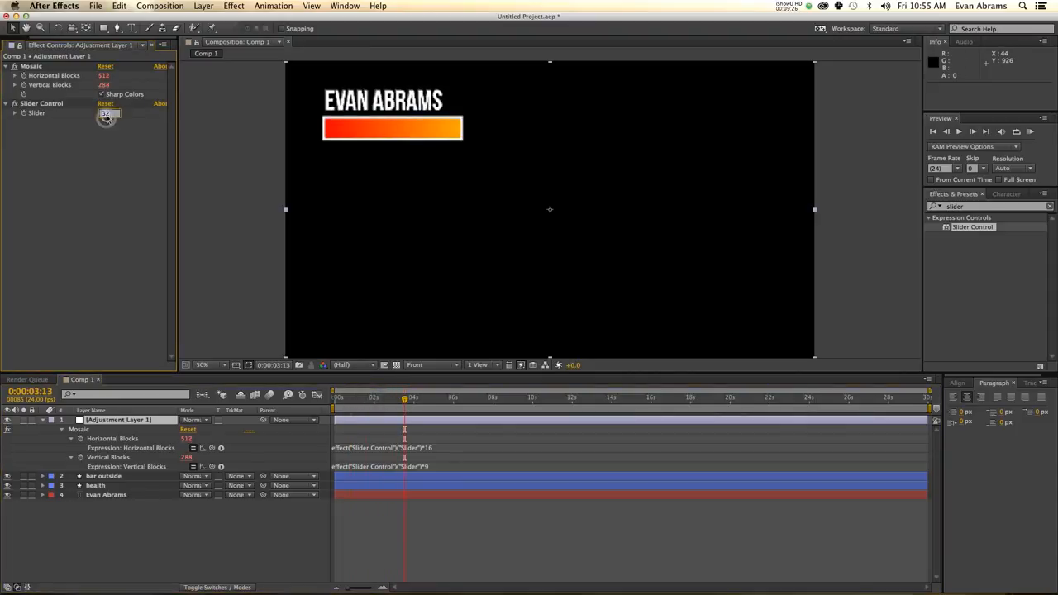
text(16)
key(Return)
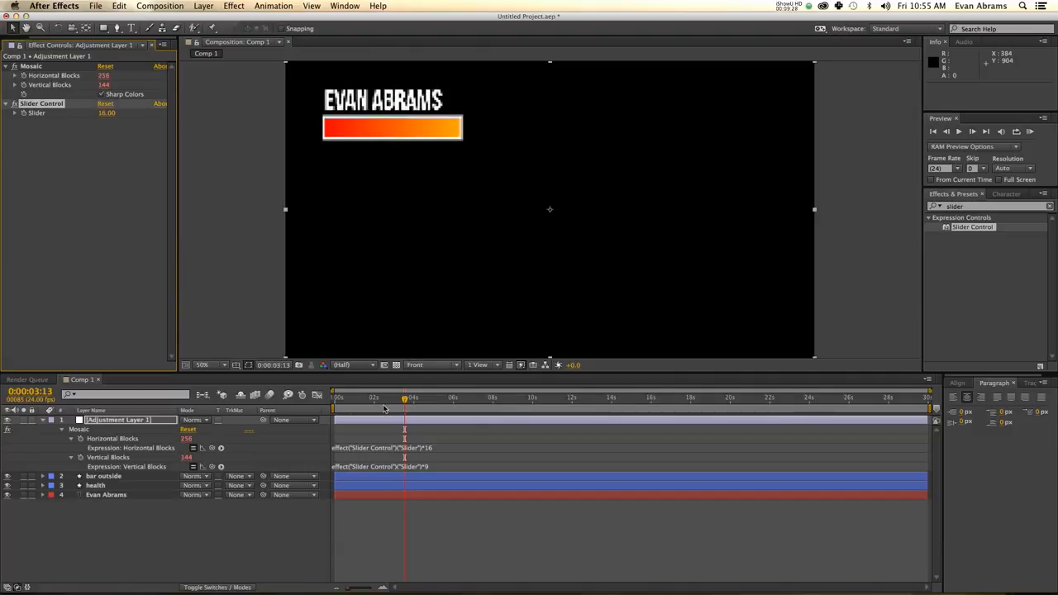
mouse_move(382, 409)
mouse_down()
mouse_move(336, 412)
mouse_move(385, 408)
mouse_up()
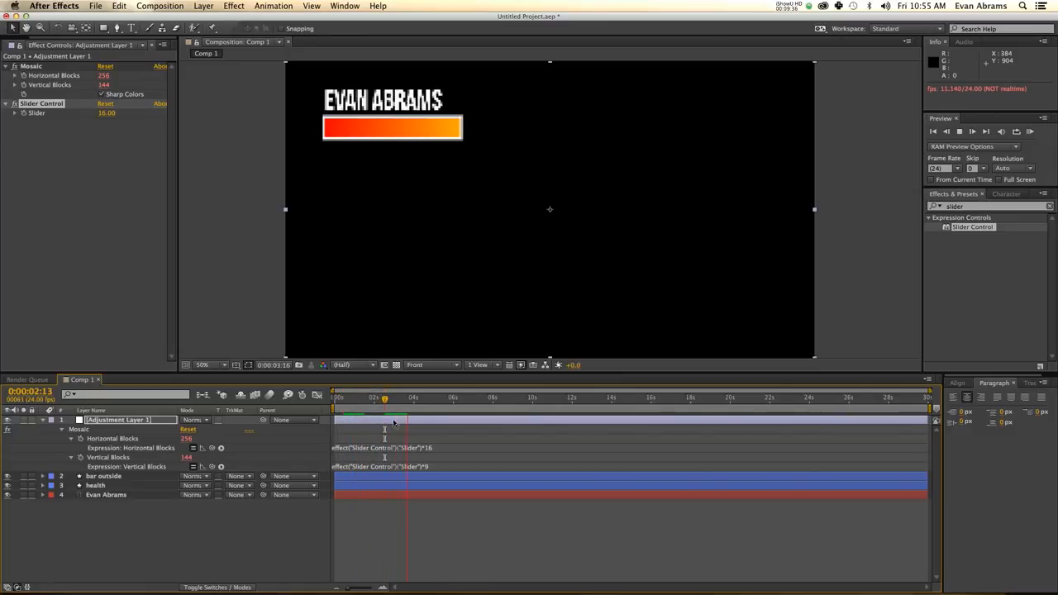
Step: Reveal the health layer's keyframes and start animating the adjustment layer's Slider at 0:00:04:04, where the health starts to drop
click(397, 499)
click(397, 488)
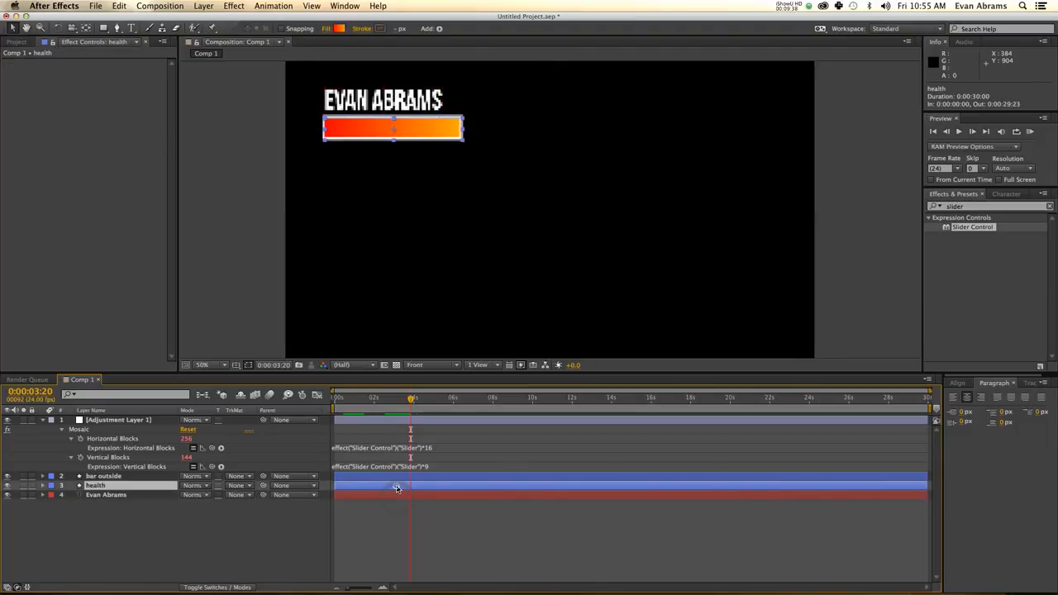
key(u)
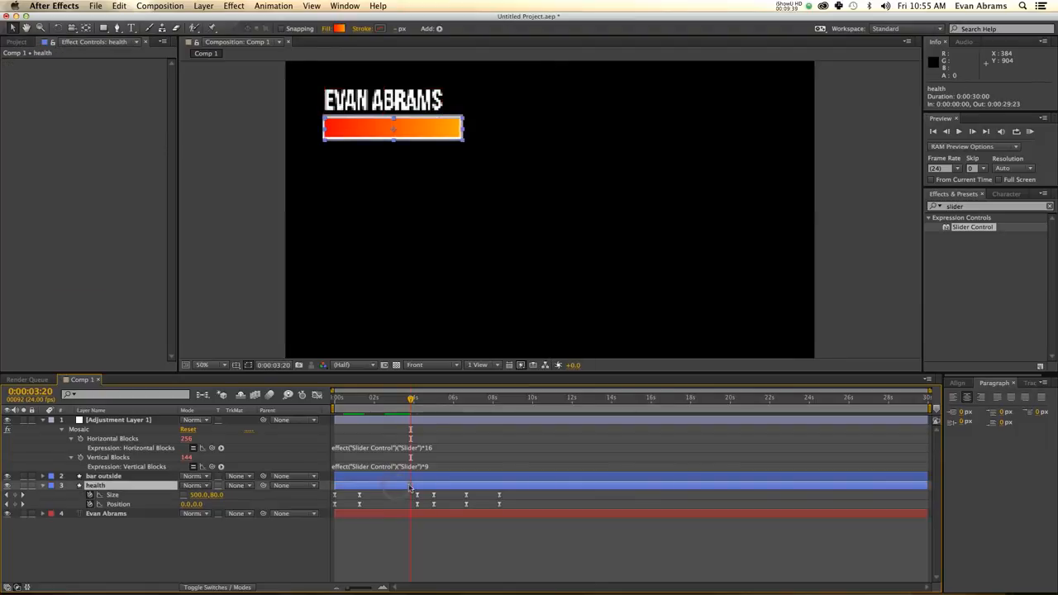
click(416, 400)
click(418, 421)
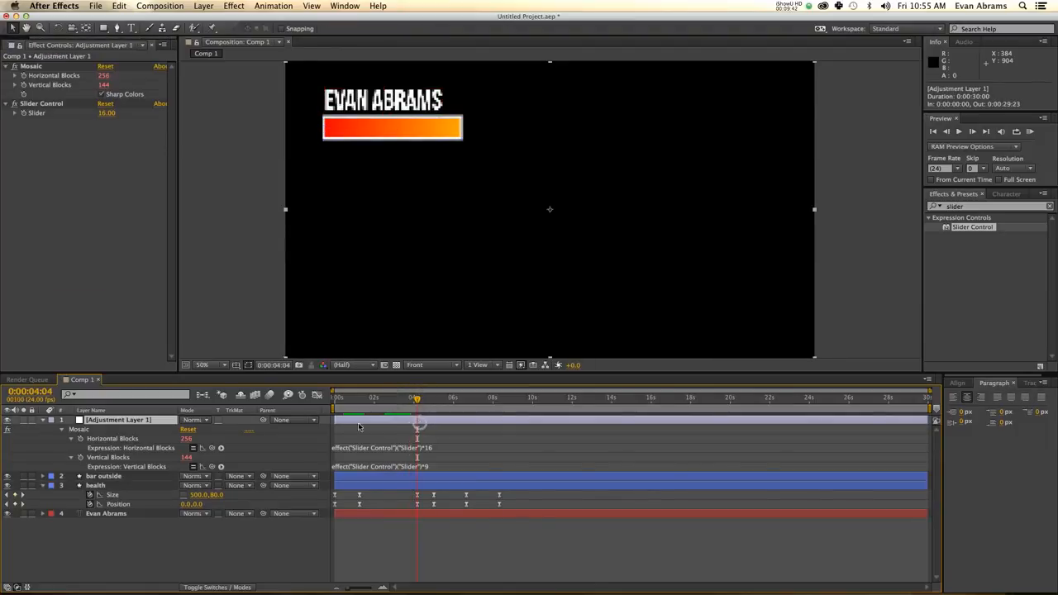
click(25, 105)
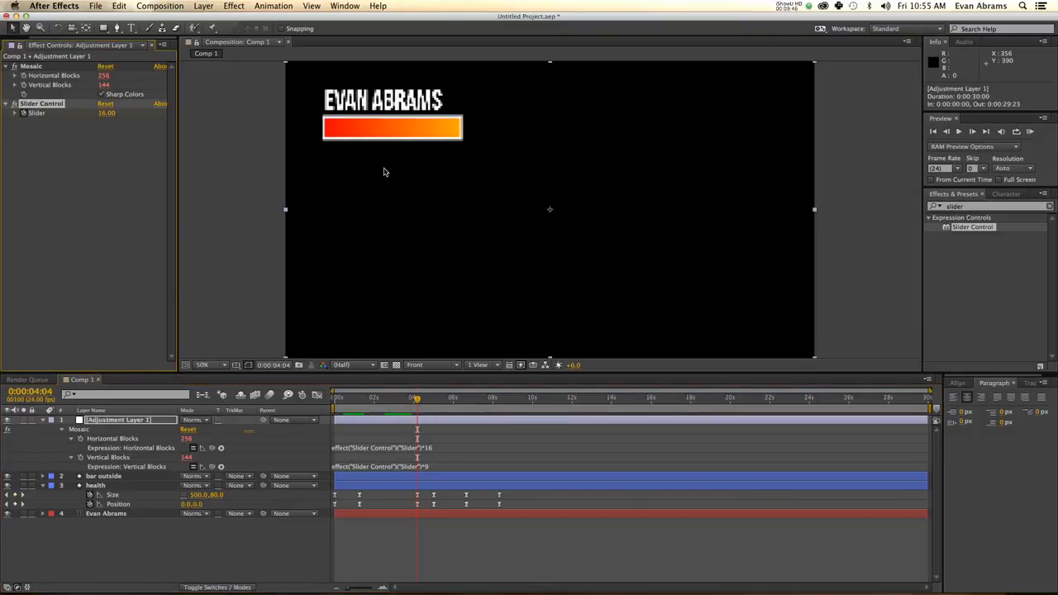
Step: Move two frames ahead to 0:00:04:06 and keyframe the Slider at 8
key(Page_Down)
key(Page_Down)
click(107, 114)
text(8)
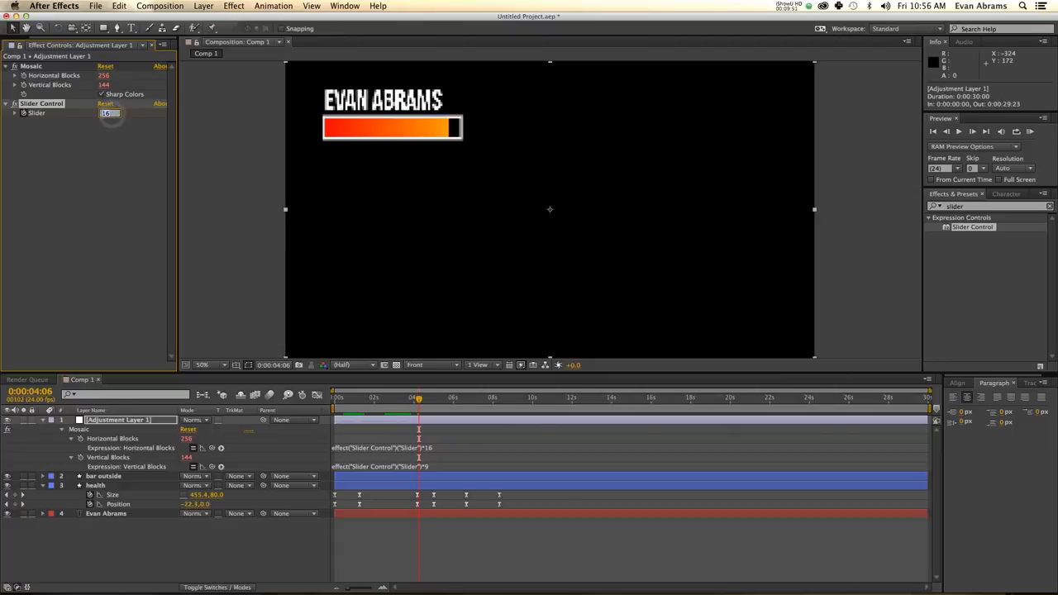
key(Return)
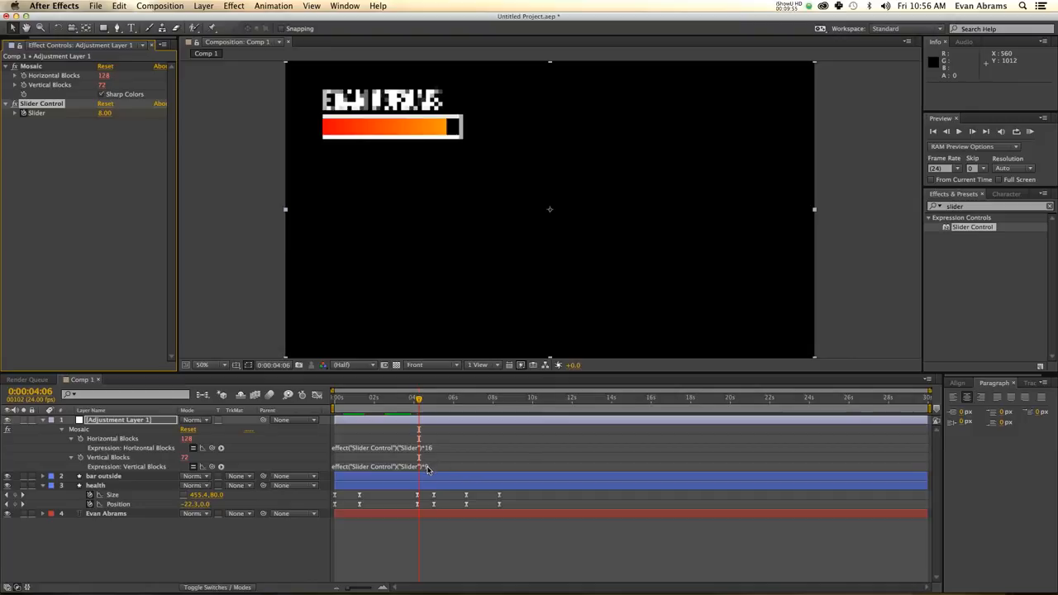
Step: Keyframe the Slider at 16 at 0:00:05:00 and preview the pixelation change
drag(426, 402, 433, 402)
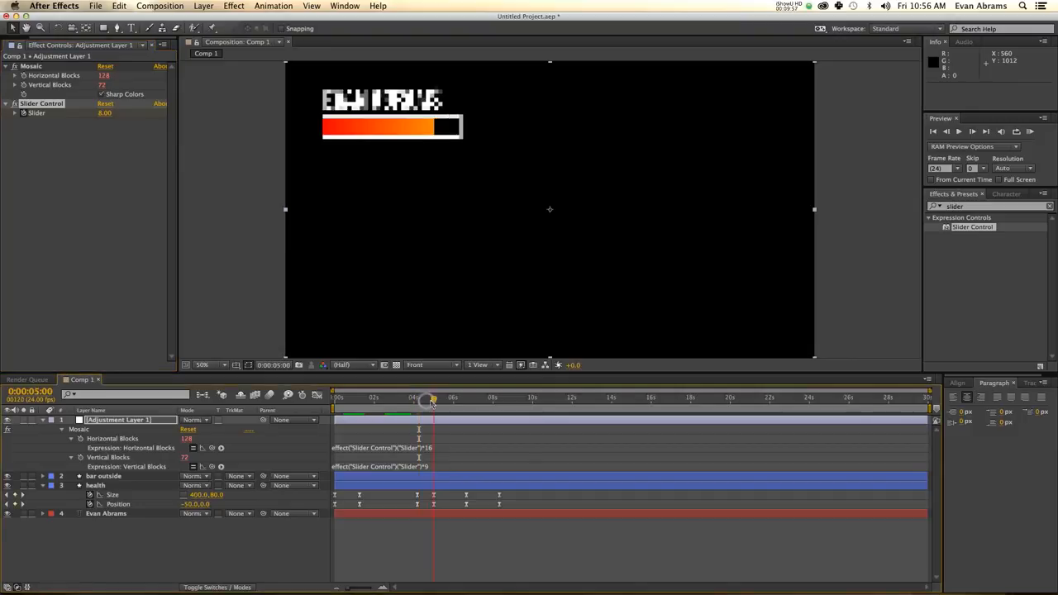
click(101, 116)
text(16)
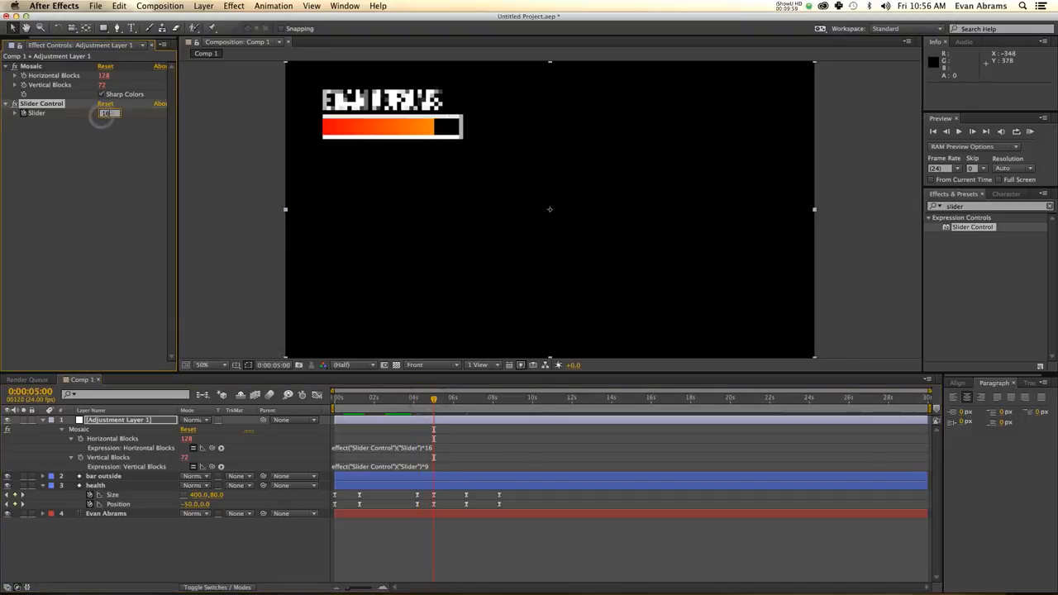
key(Return)
mouse_move(432, 403)
mouse_down()
mouse_move(418, 405)
mouse_move(426, 409)
mouse_up()
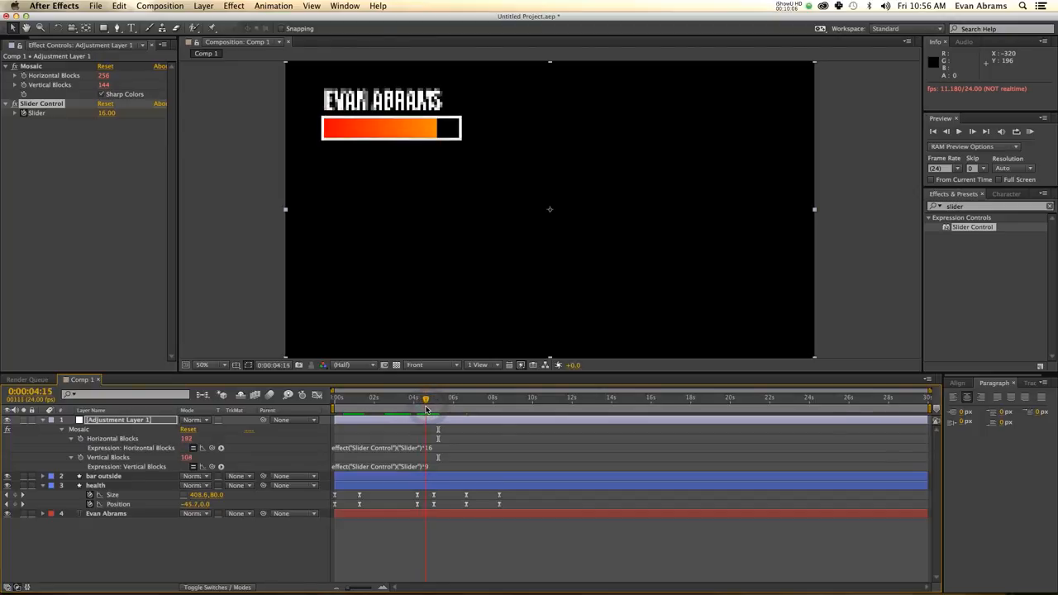
Step: Create a full-frame black solid and place it beneath all the other layers
right_click(177, 550)
mouse_move(141, 480)
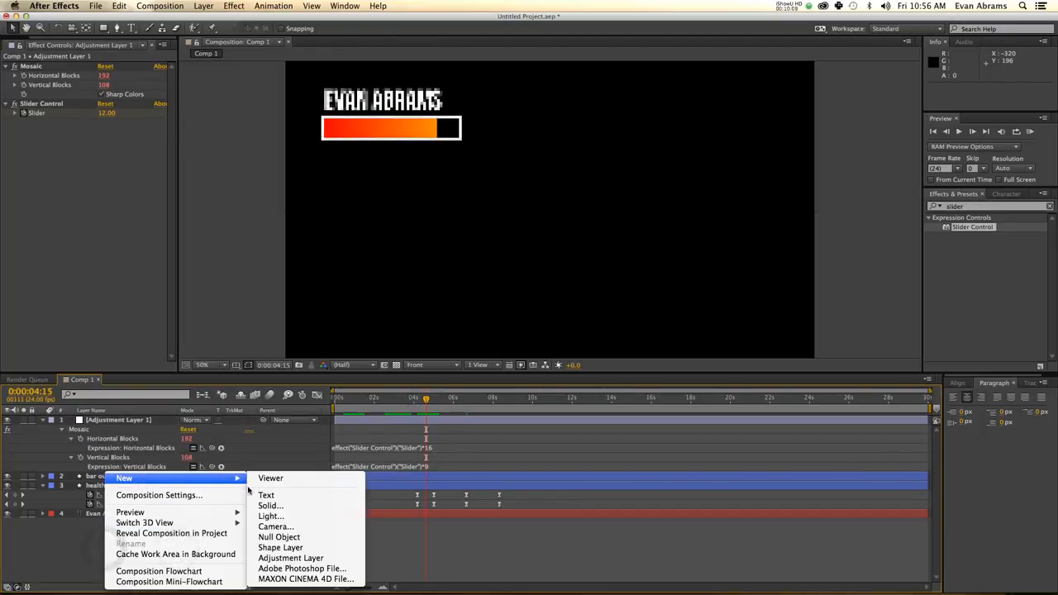
click(289, 506)
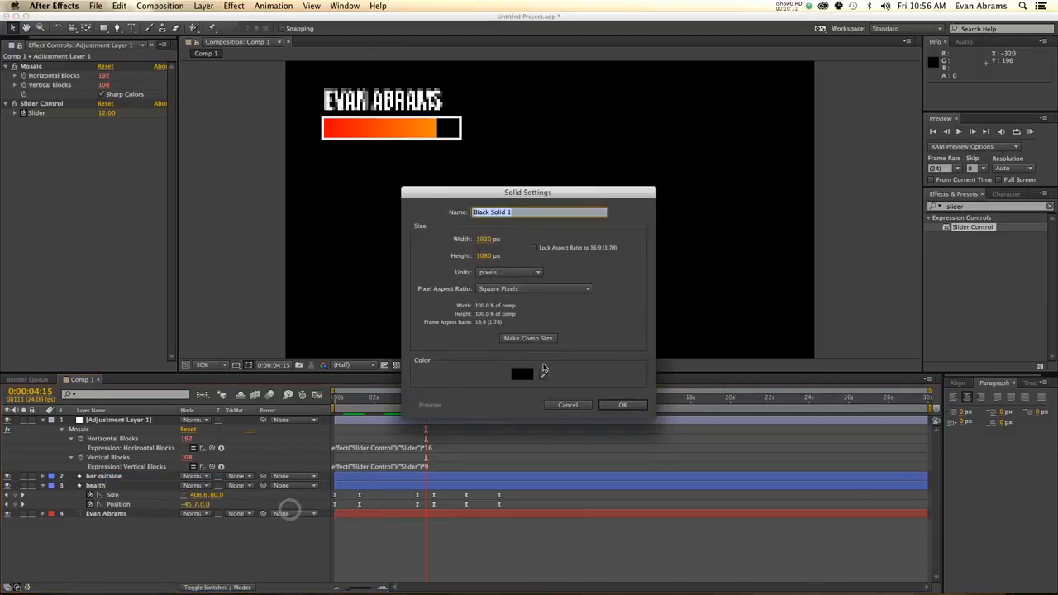
click(612, 400)
drag(126, 420, 123, 533)
Step: Search the effects for "ramp" and apply Gradient Ramp to the black solid
double_click(990, 206)
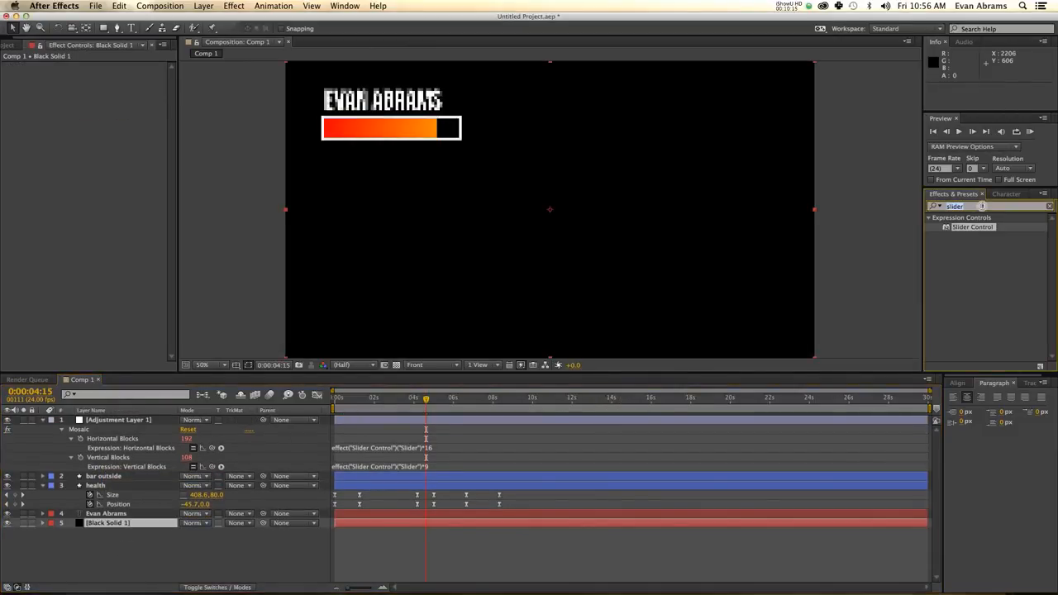
text(ramp)
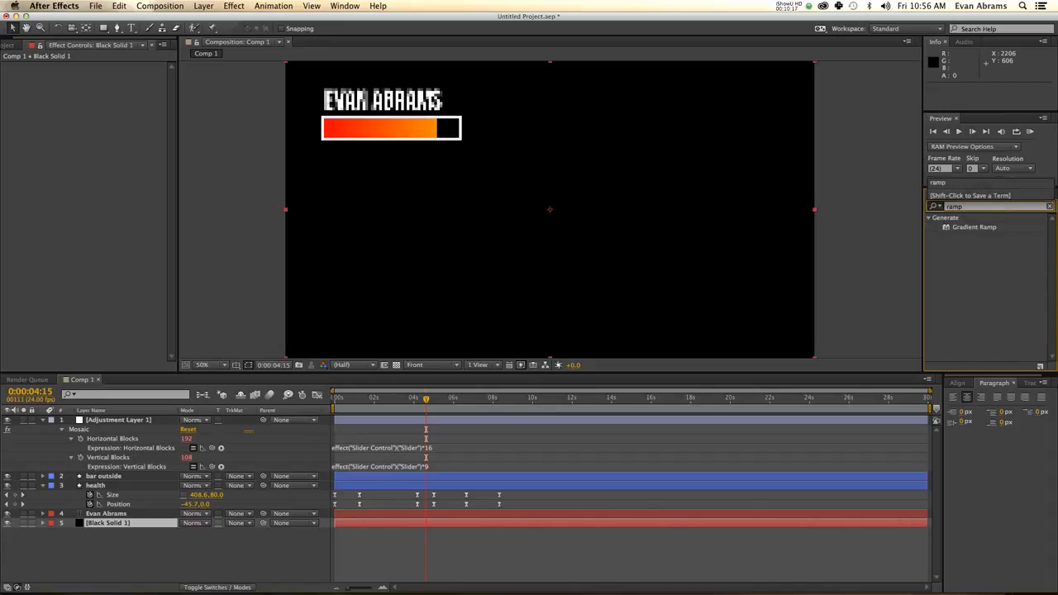
double_click(982, 226)
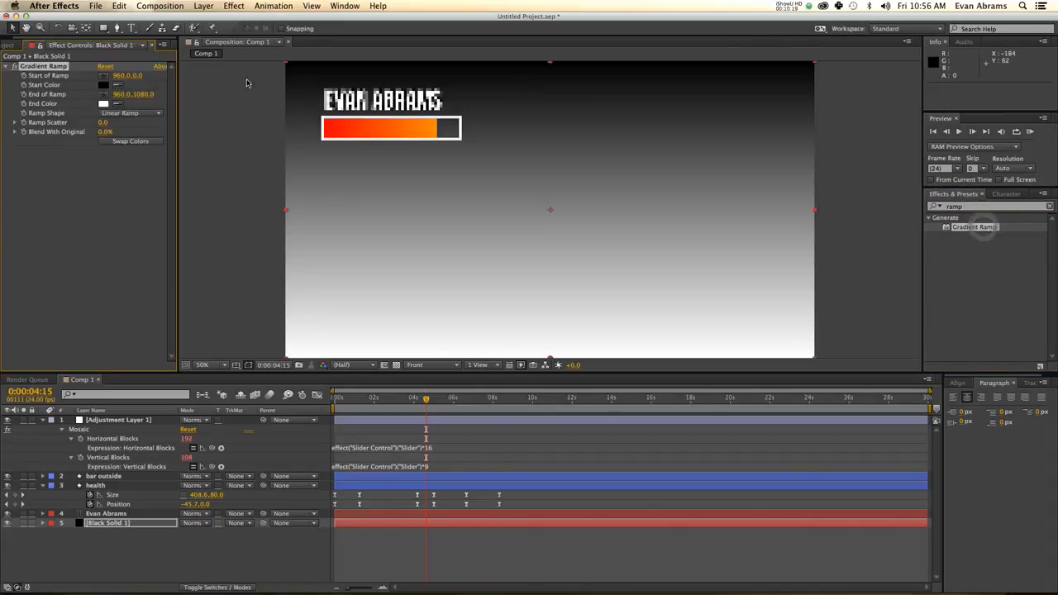
Step: Try moving the Gradient Ramp's start point to about 160, 2 and undo the change
click(103, 75)
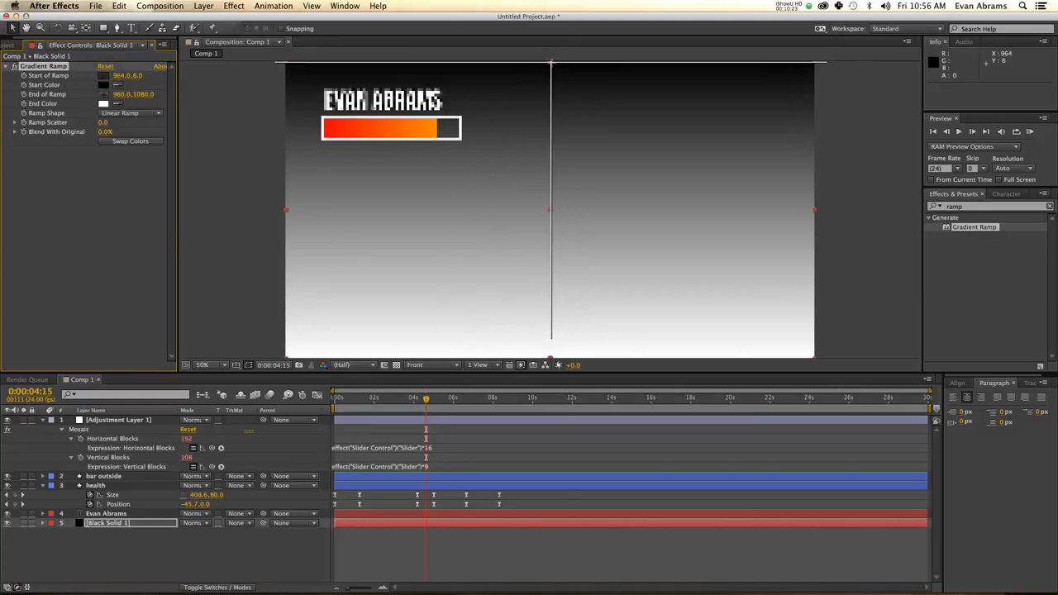
click(330, 62)
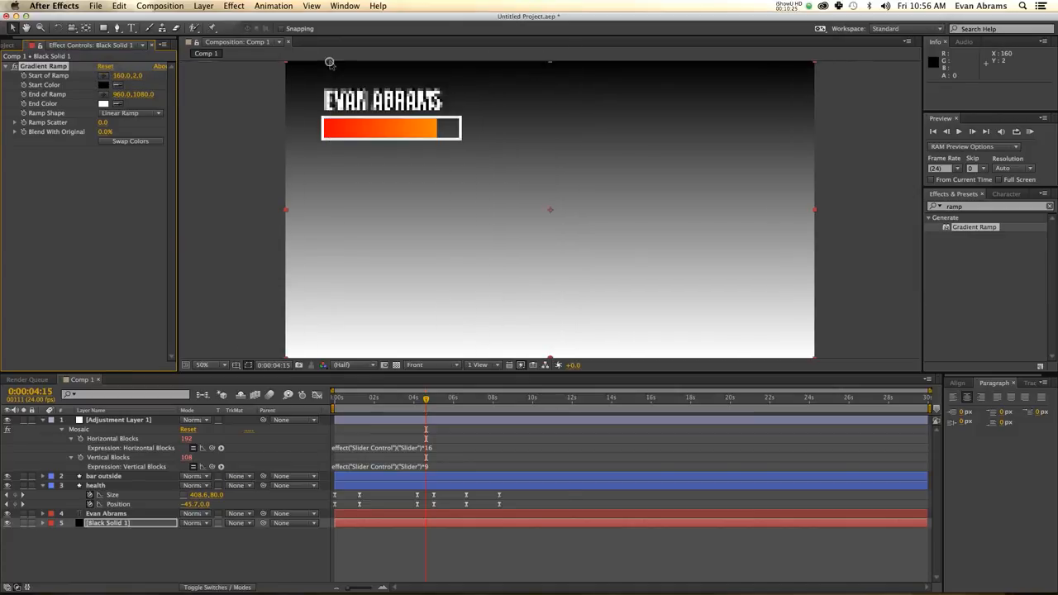
key(comma)
key(super+z)
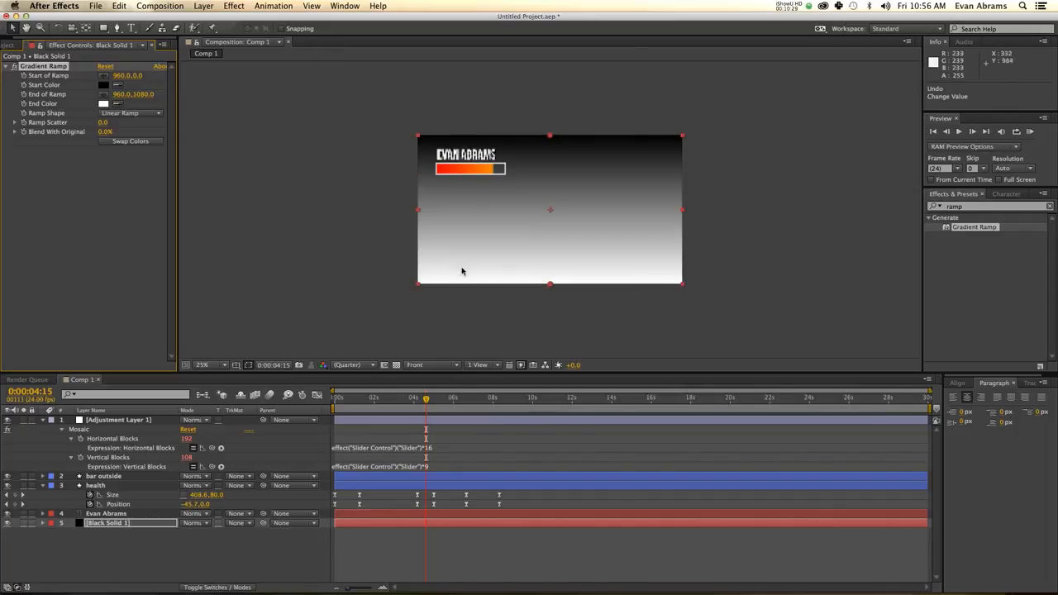
Step: Compare the gradient background and health bar with the adjustment layer hidden and shown
scroll(520, 206, up, 4)
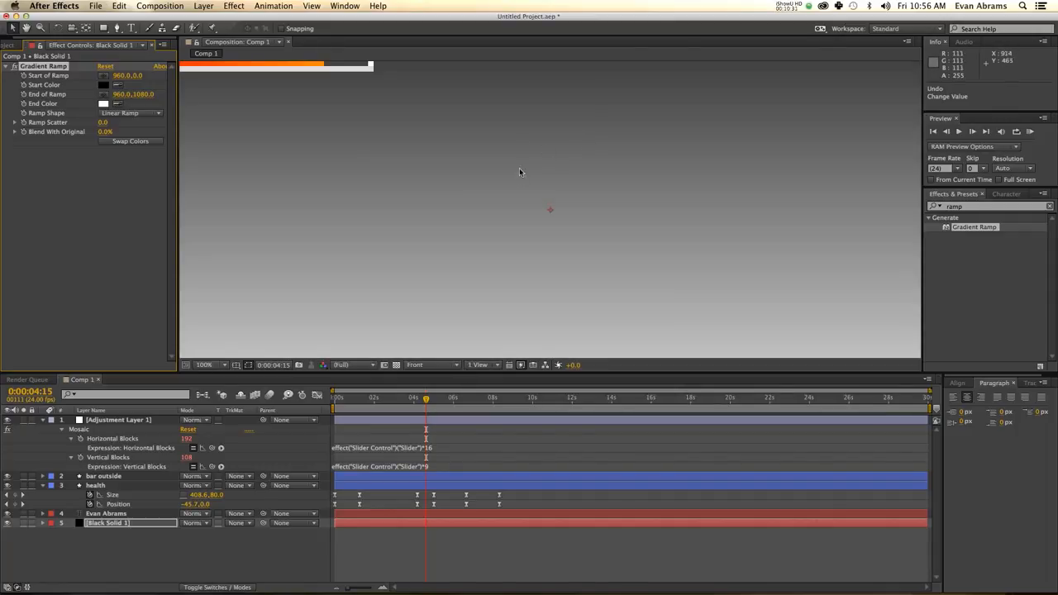
scroll(523, 172, down, 2)
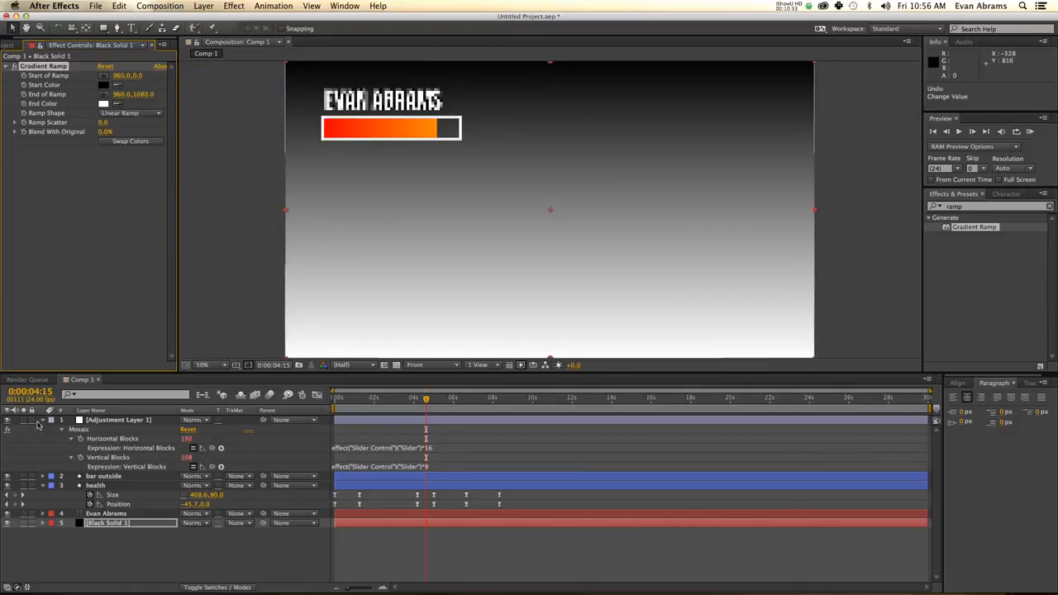
click(8, 420)
click(8, 419)
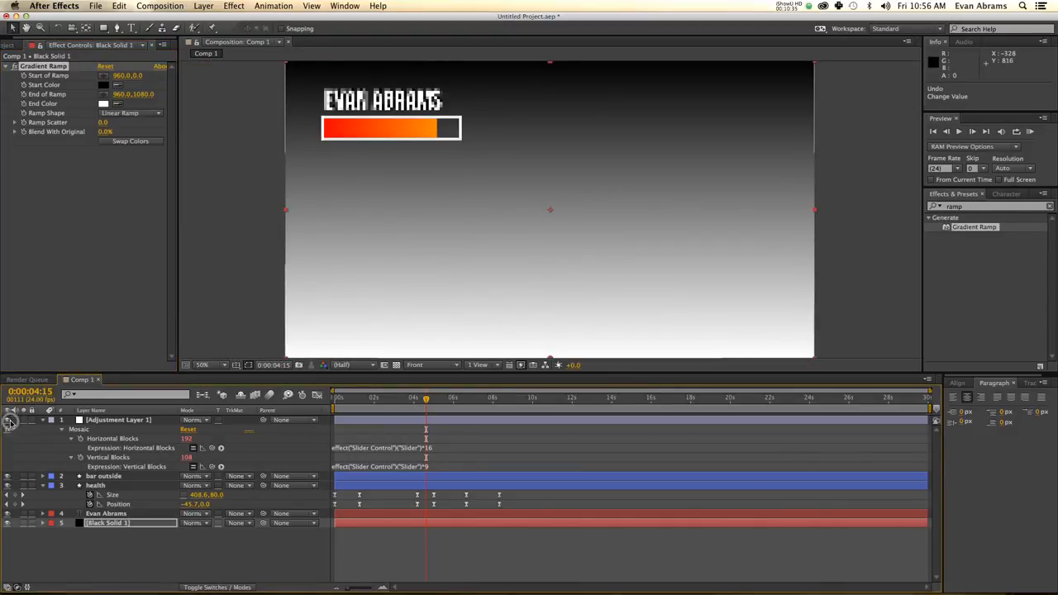
click(9, 420)
click(8, 420)
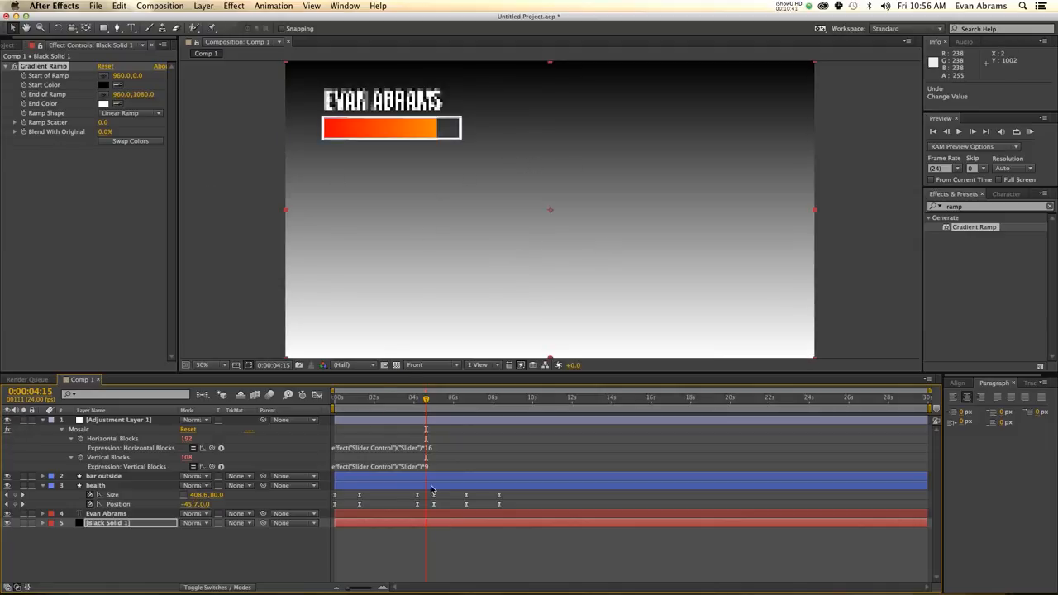
Step: Delete the gradient solid and turn on the composition's transparency grid
click(449, 525)
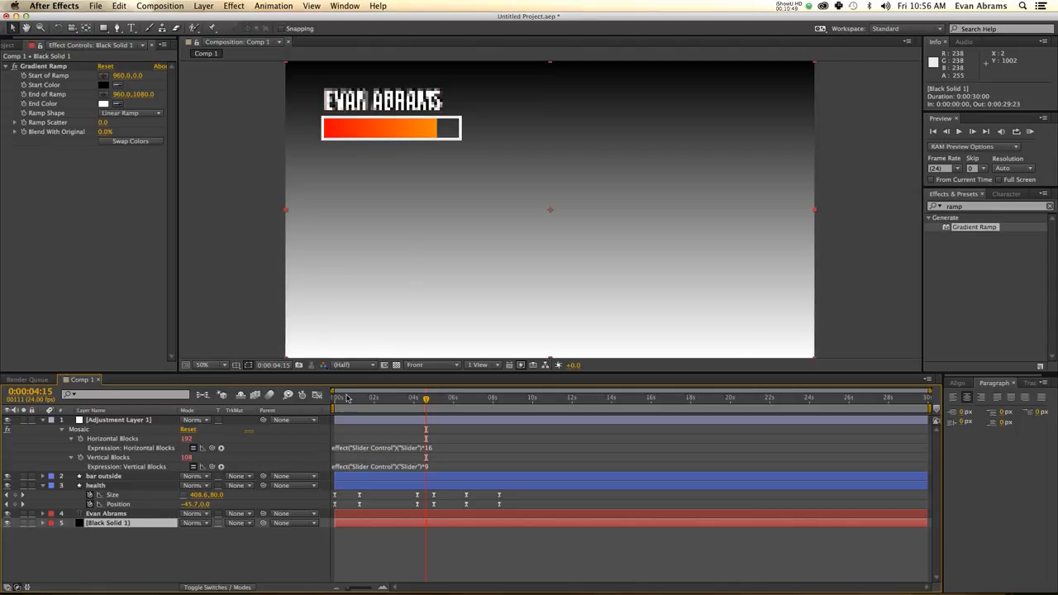
key(Delete)
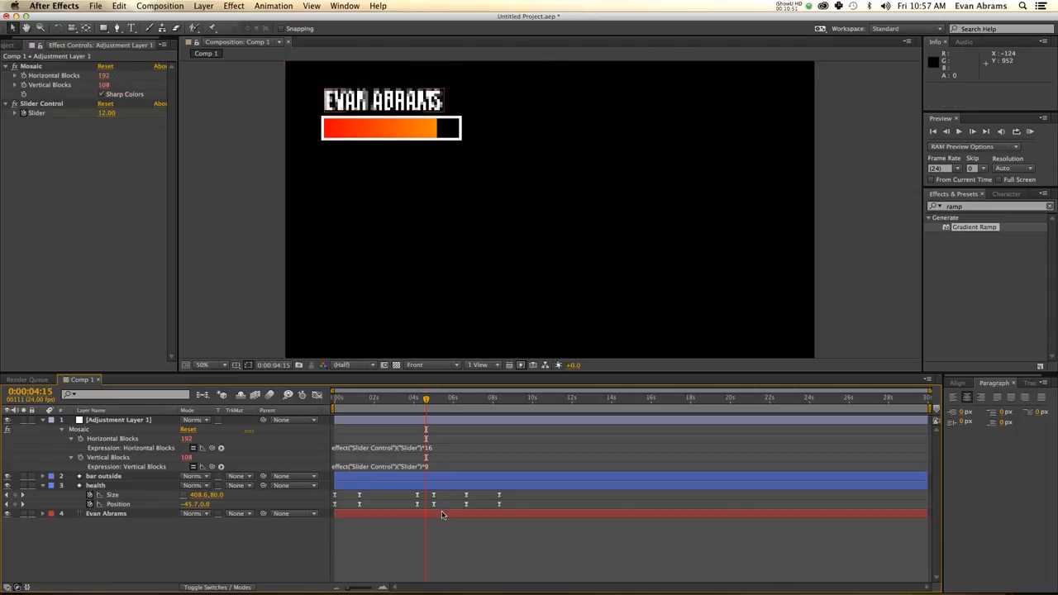
click(396, 365)
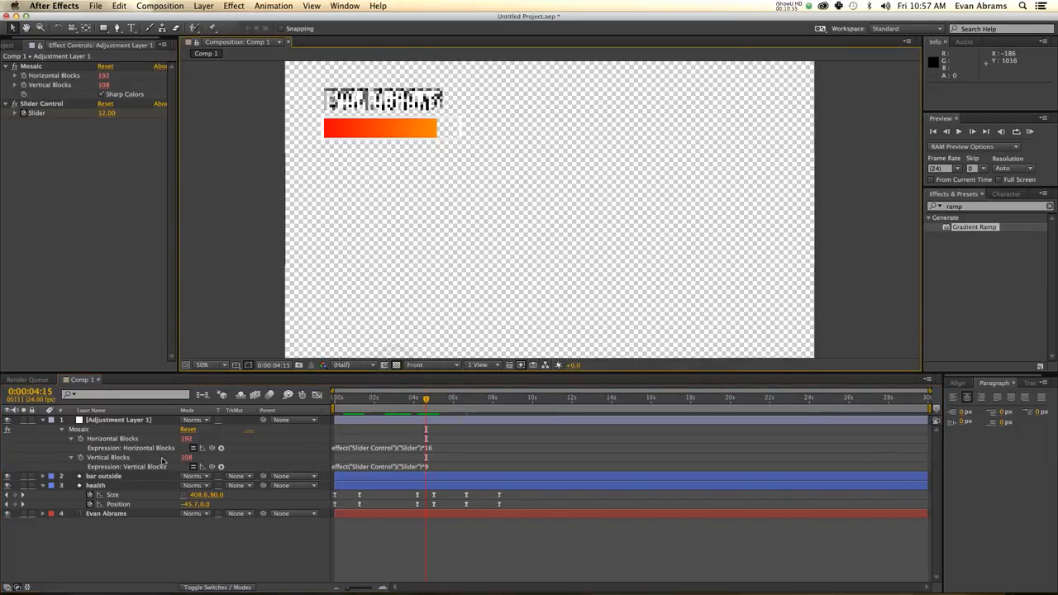
Step: Pre-compose the name text, health, bar outside and adjustment layers together, moving all attributes into the new composition
click(115, 516)
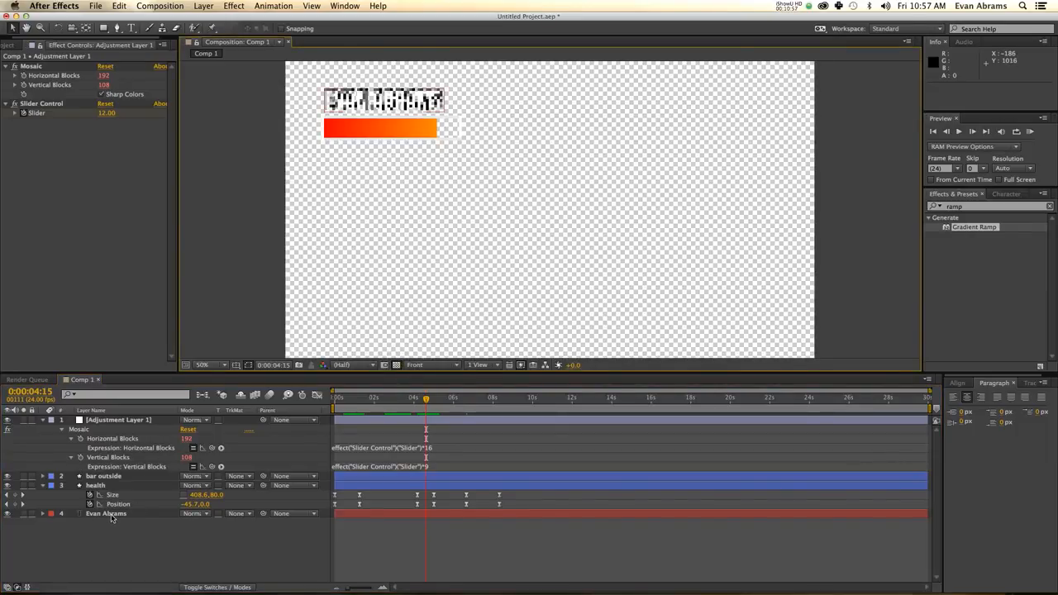
click(109, 514)
shift+click(97, 486)
shift+click(102, 476)
shift+click(103, 421)
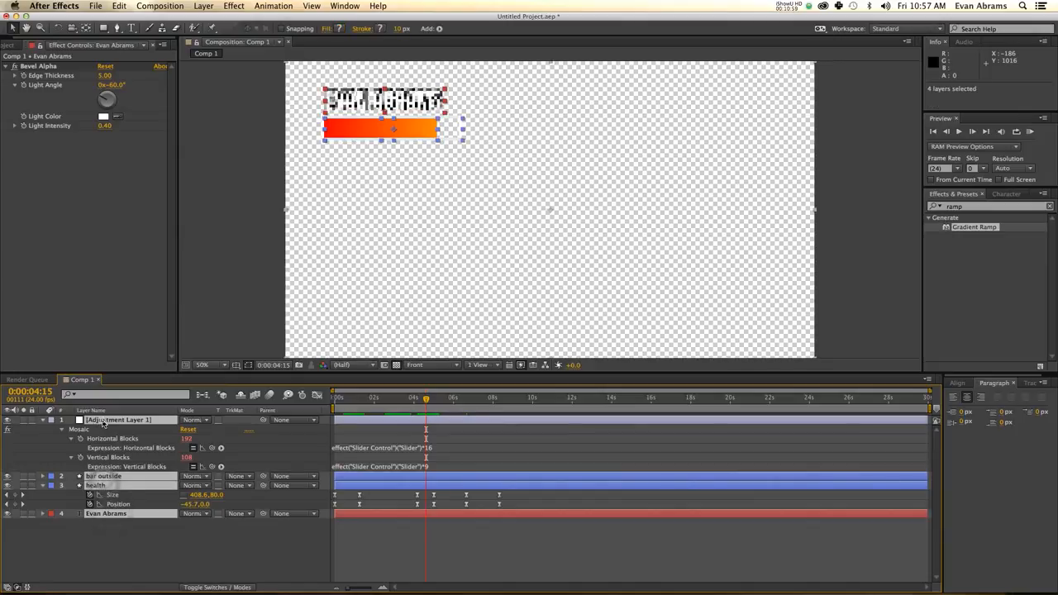
click(203, 6)
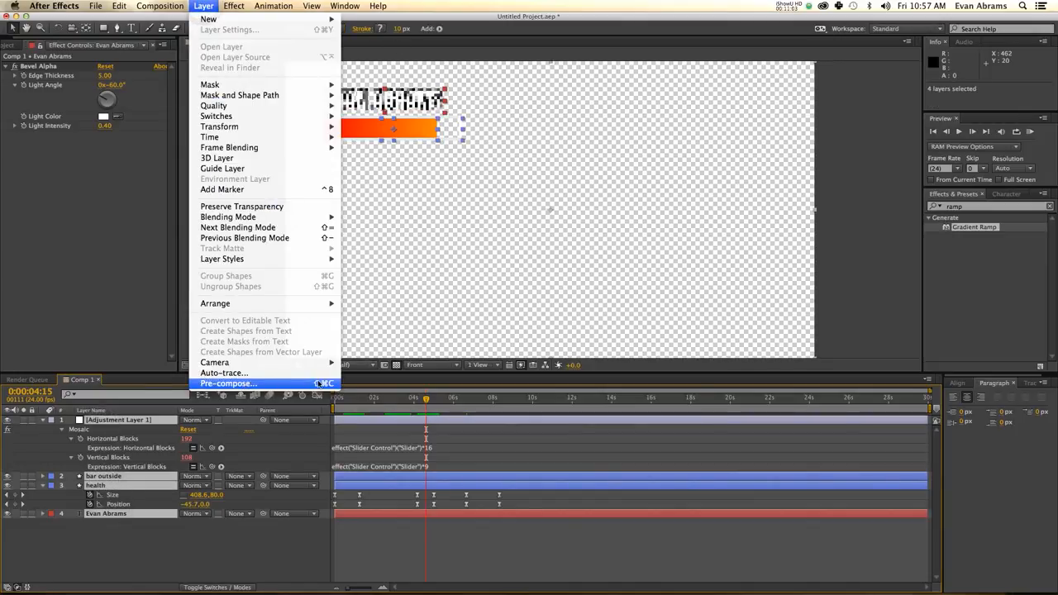
click(294, 386)
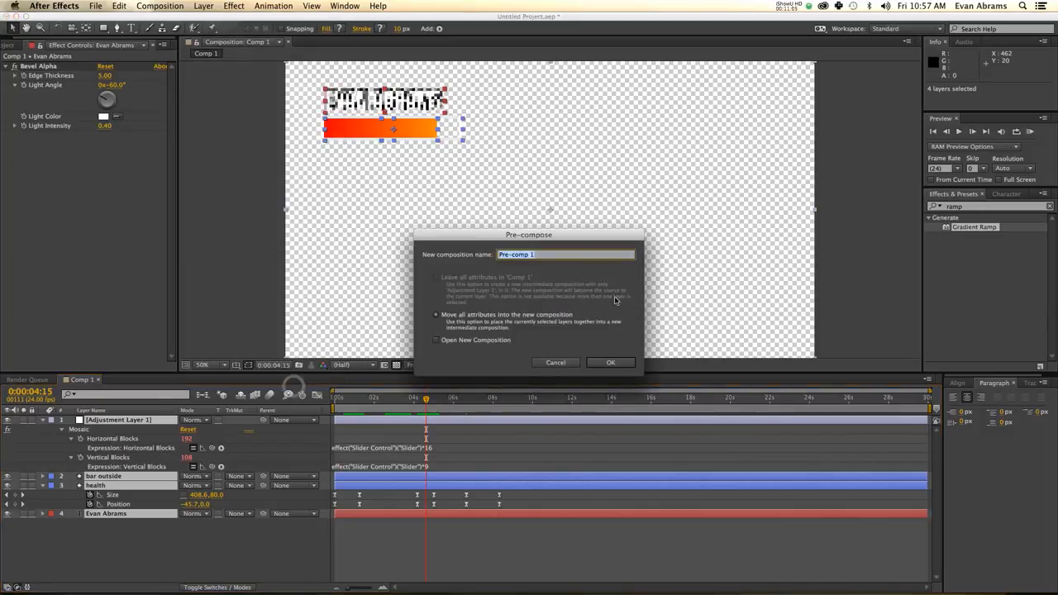
click(608, 364)
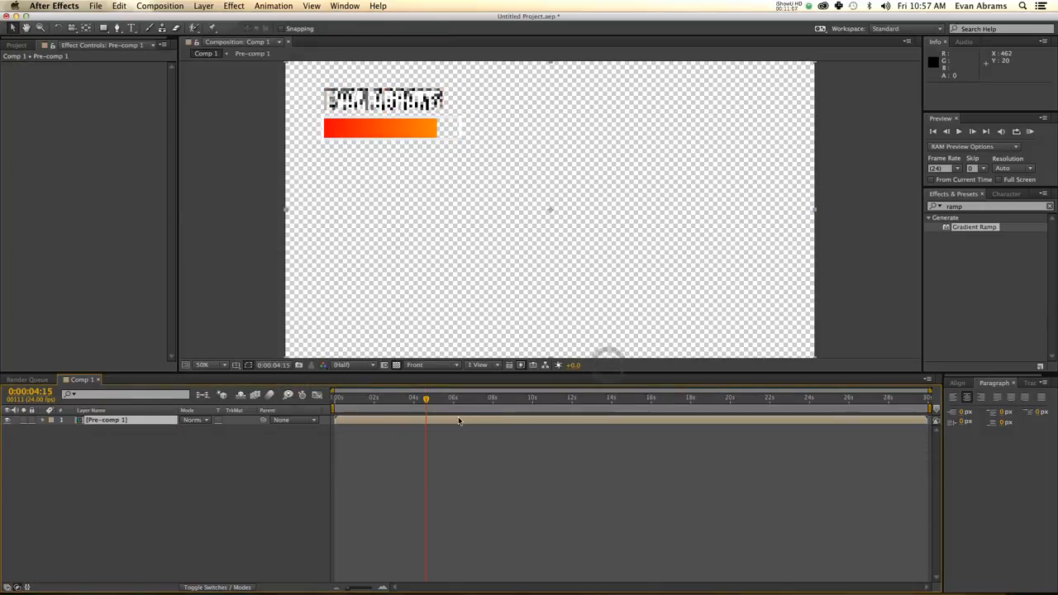
Step: Go to 0:00:10:05 and place the existing black solid beneath the pre-comp in Comp 1
drag(458, 400, 536, 400)
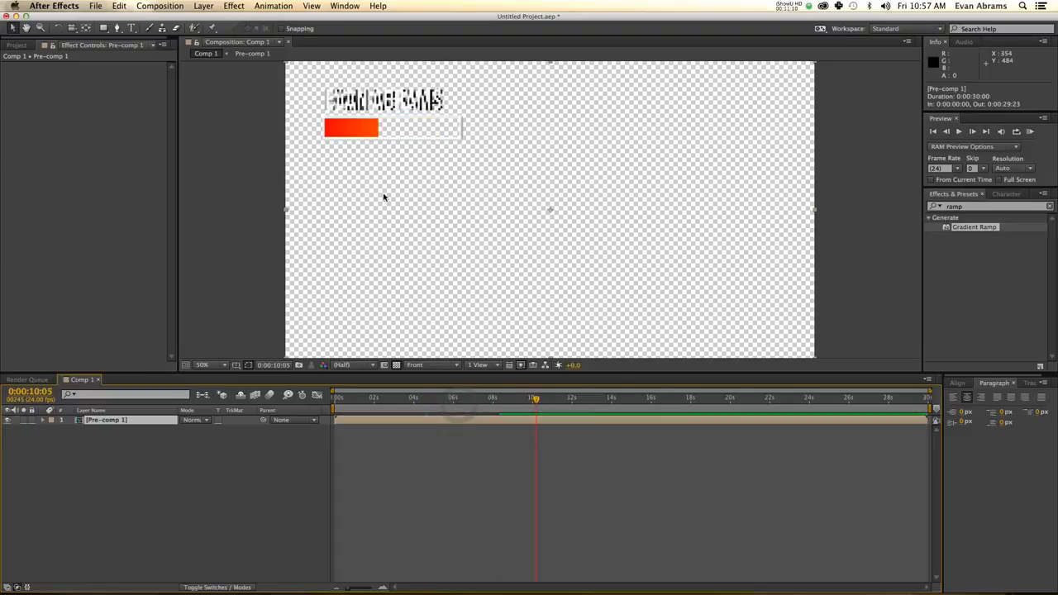
click(272, 477)
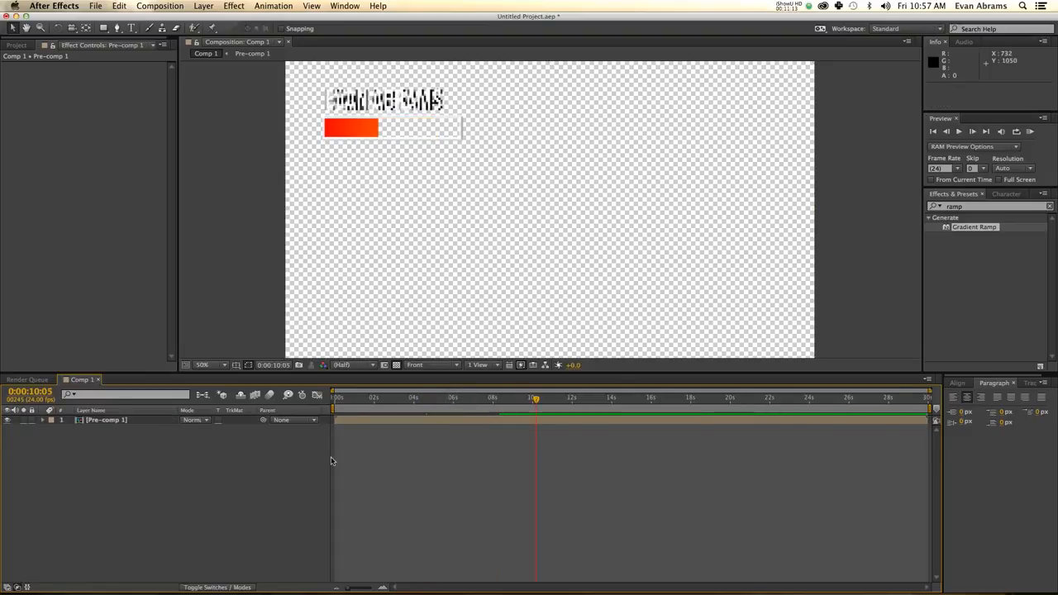
right_click(218, 479)
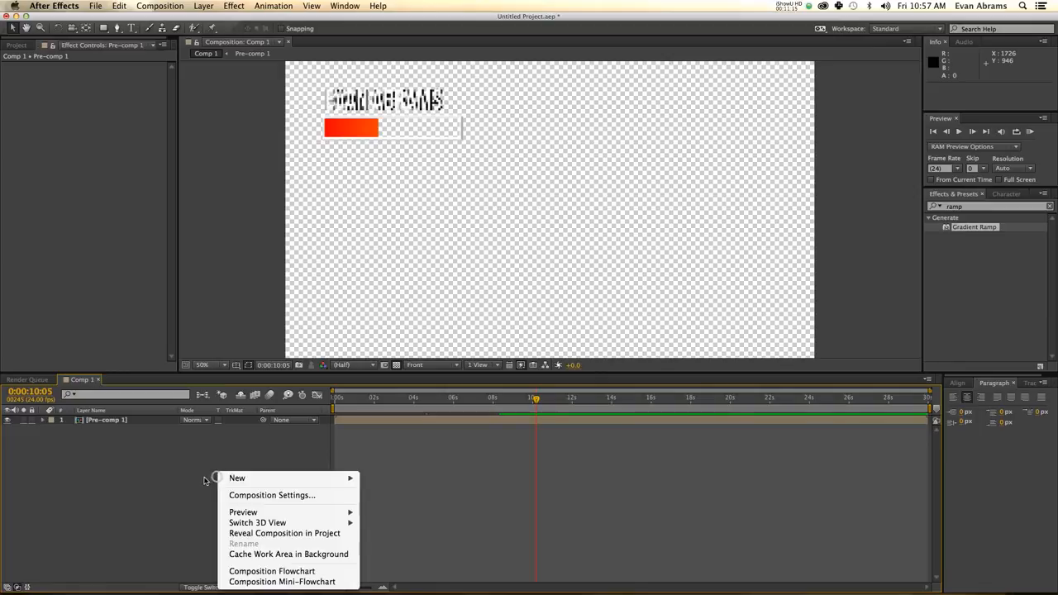
click(213, 479)
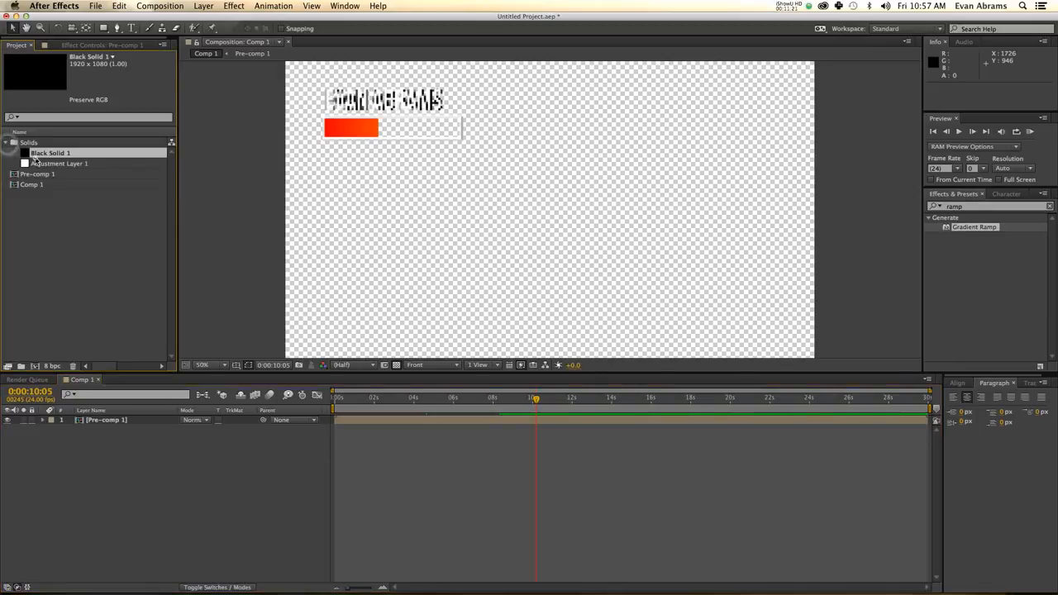
drag(34, 151, 248, 425)
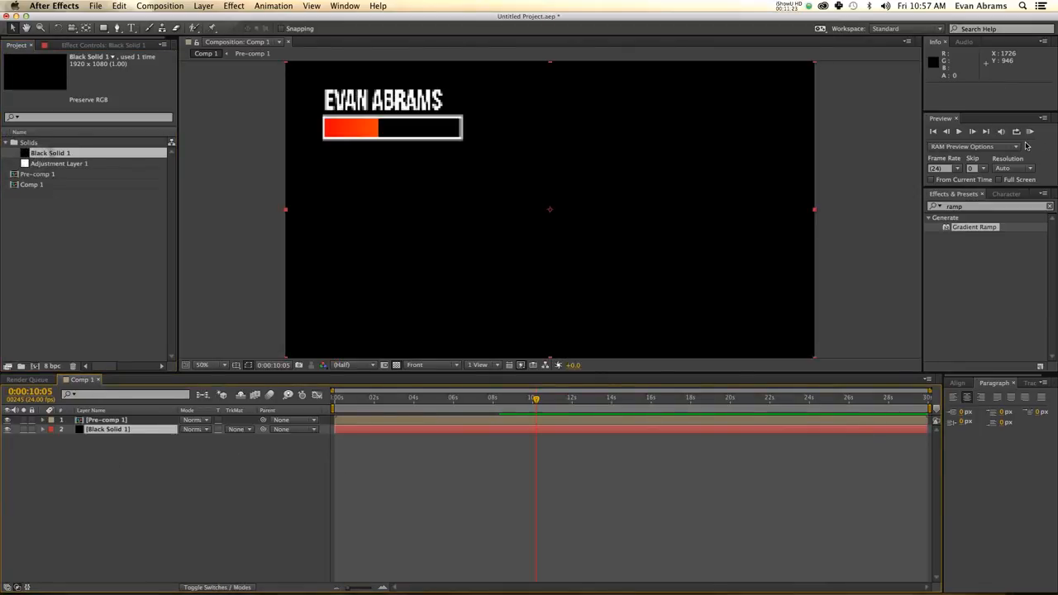
Step: Search the effects for "frac" and apply Fractal Noise to the black solid
click(980, 206)
text(frac)
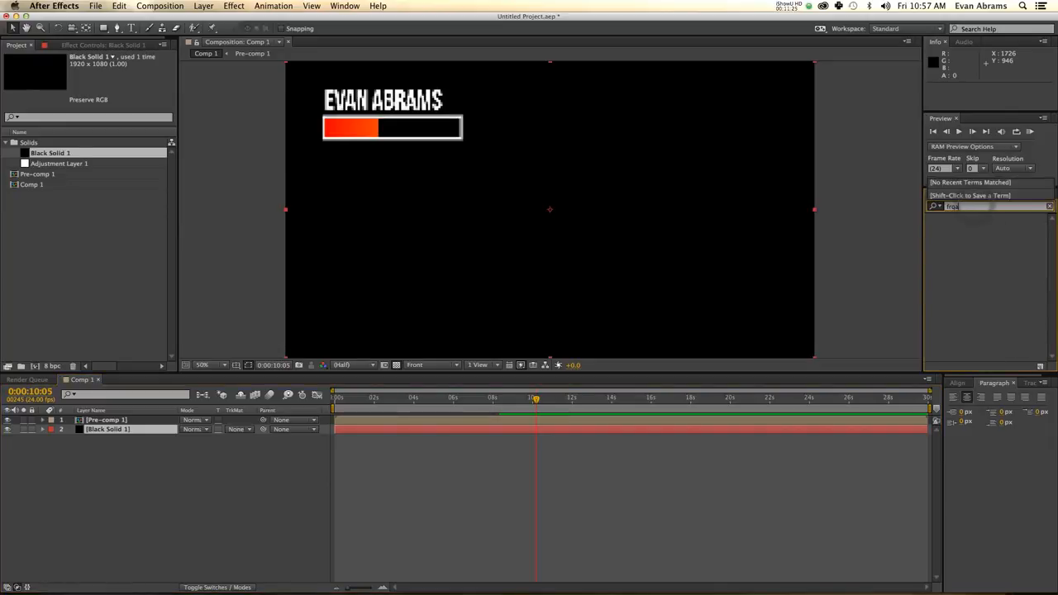
click(971, 274)
double_click(973, 279)
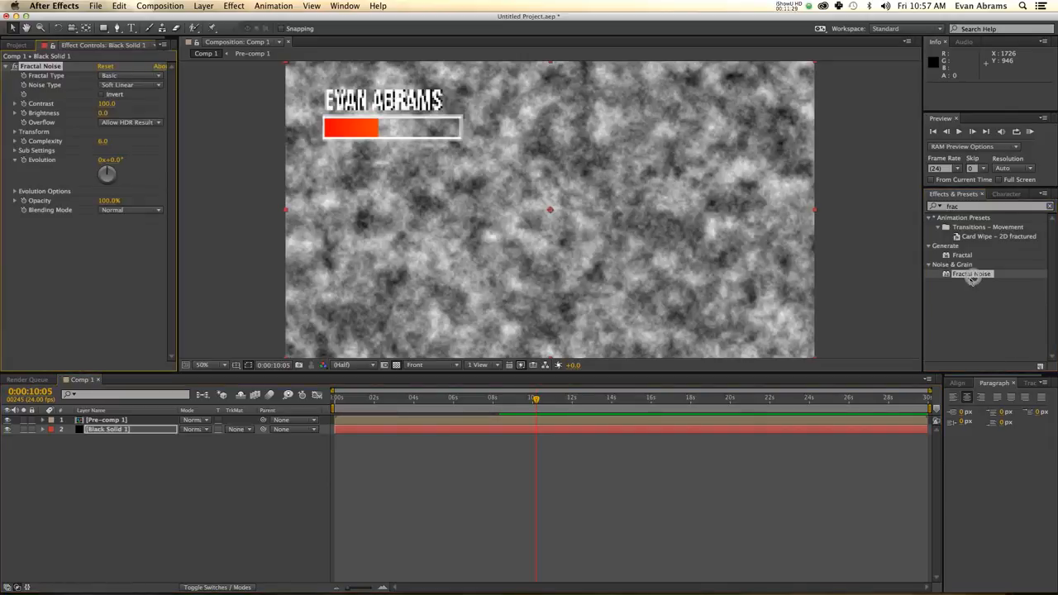
Step: Open the pre-comp, compare it with the transparency grid off and on, and select its adjustment layer
click(434, 420)
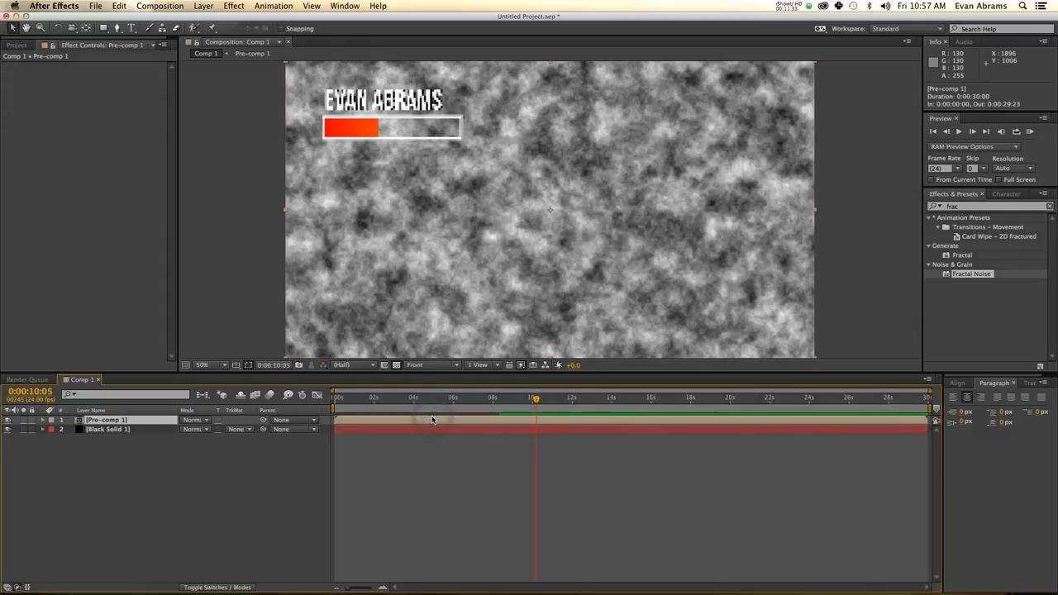
double_click(433, 421)
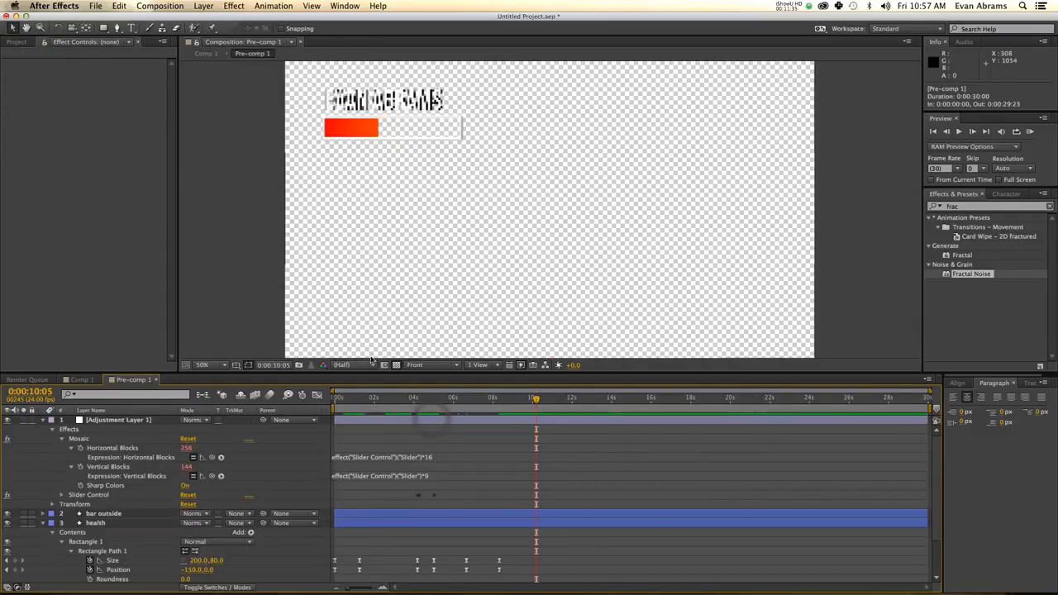
click(395, 364)
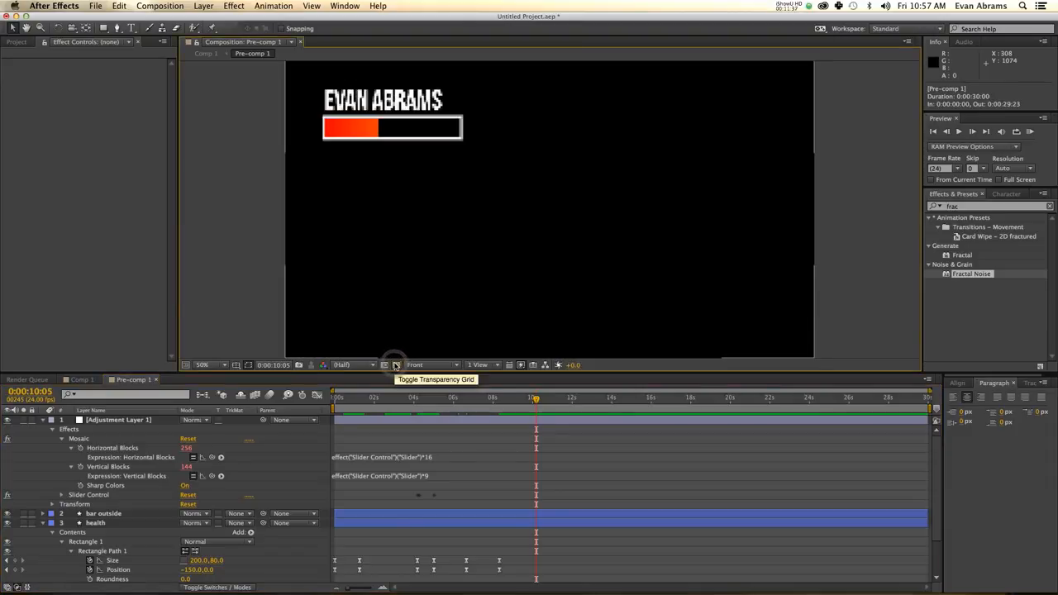
click(395, 364)
click(358, 422)
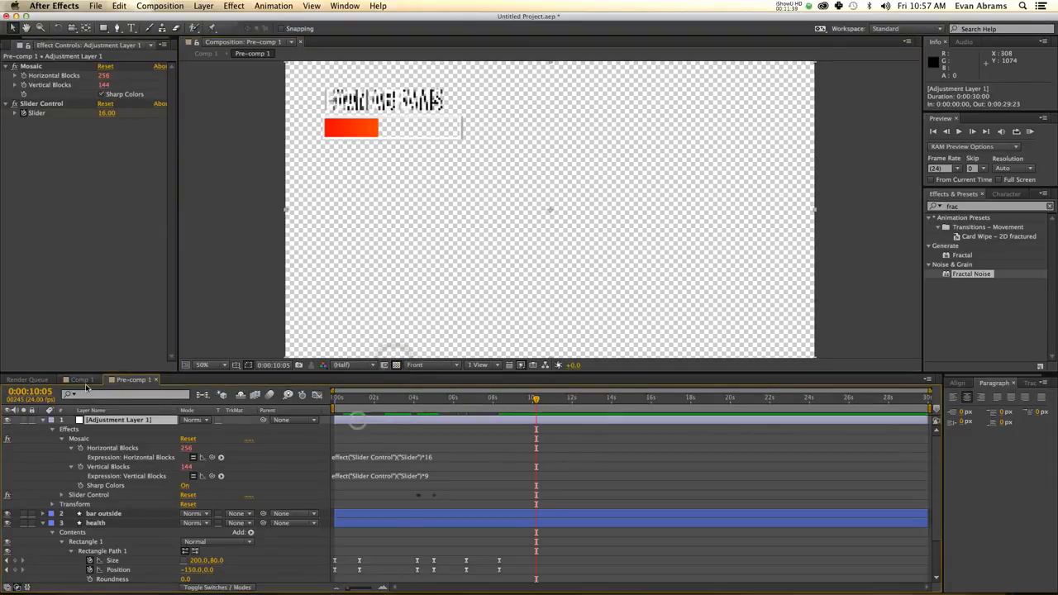
Step: Return to Comp 1 to view the health bar over the noise background, and reopen the pre-comp
click(79, 379)
click(378, 422)
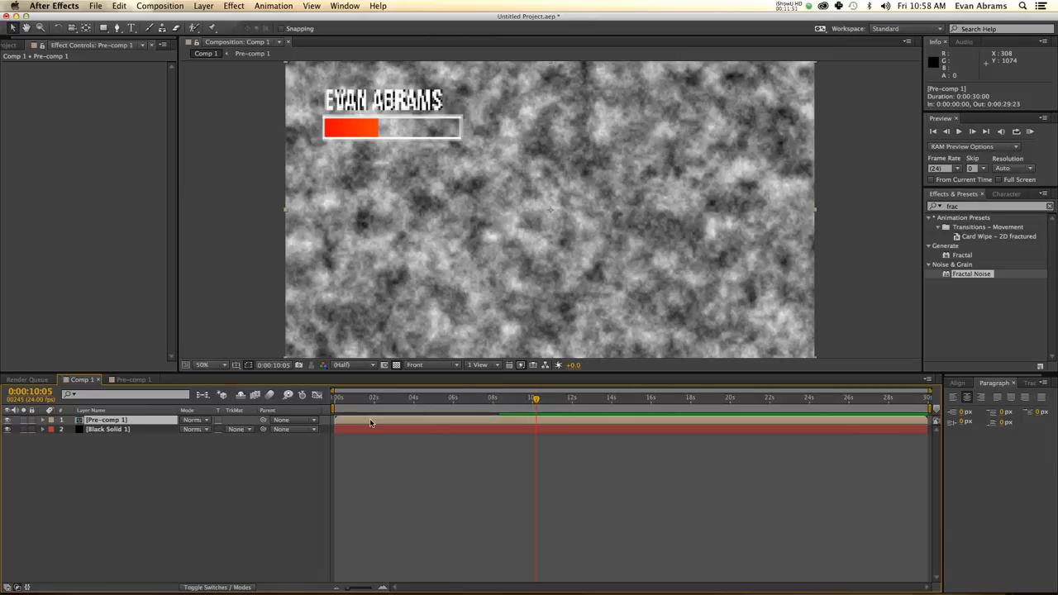
double_click(371, 422)
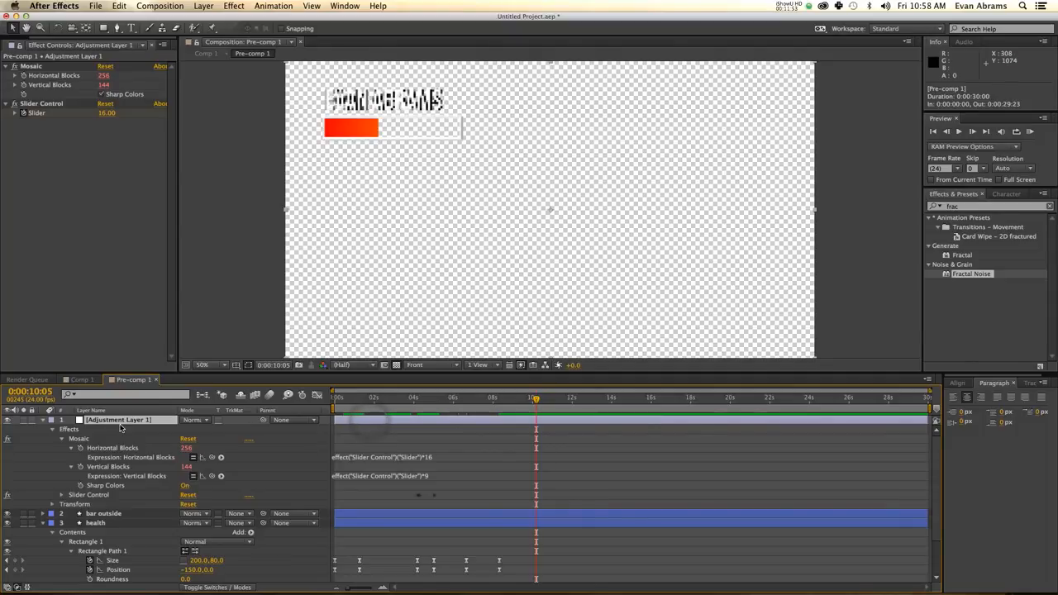